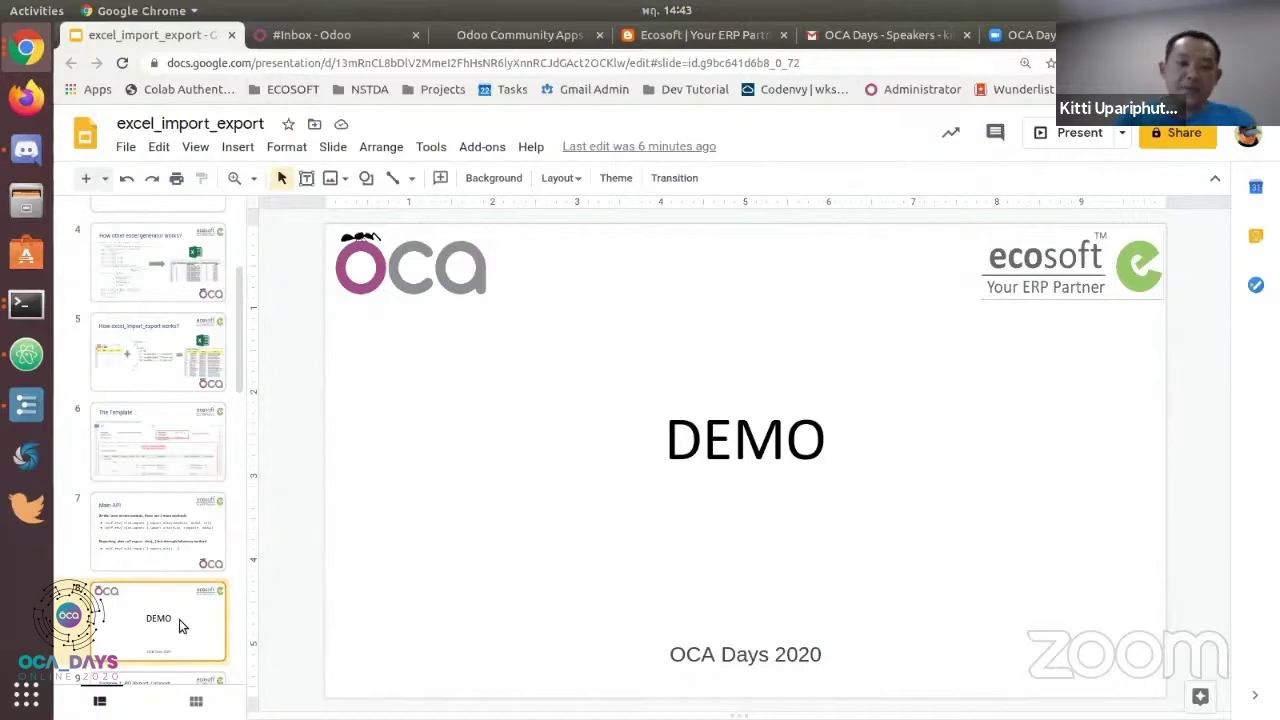
Present the "Sample 1: PO Export / Import" slide full screen, and return to the slide editor
key(Down)
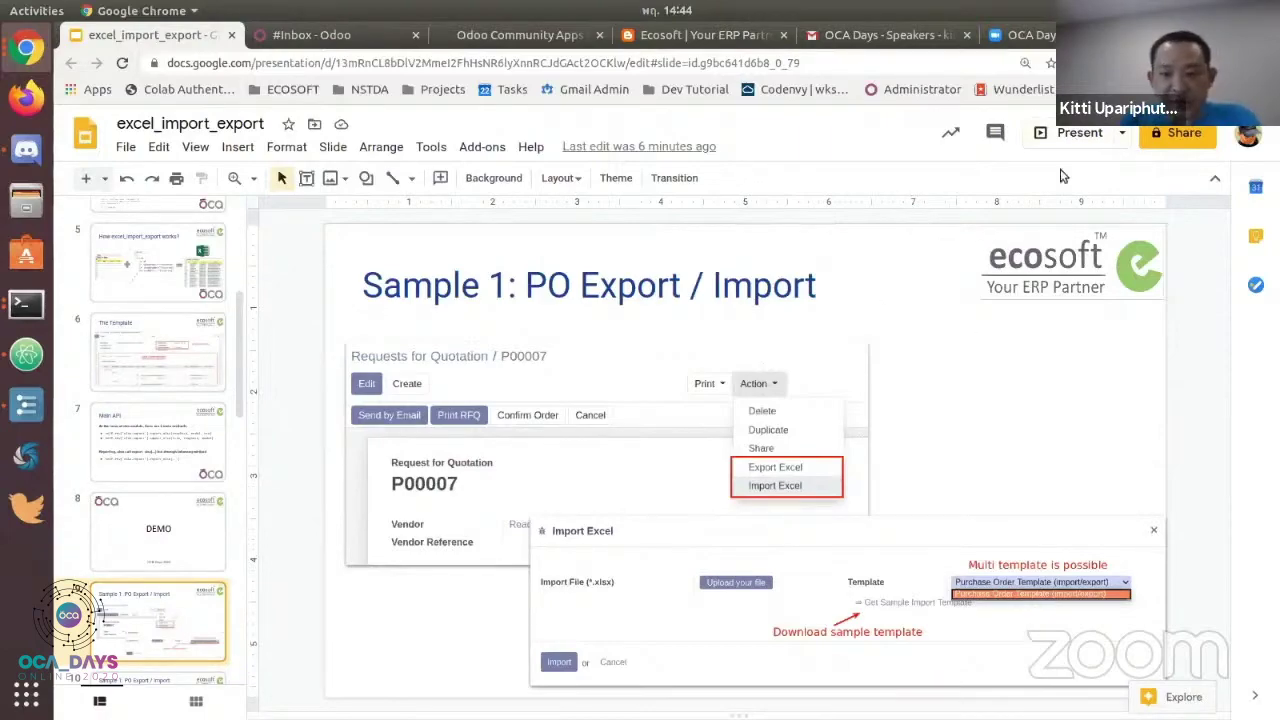
click(1055, 132)
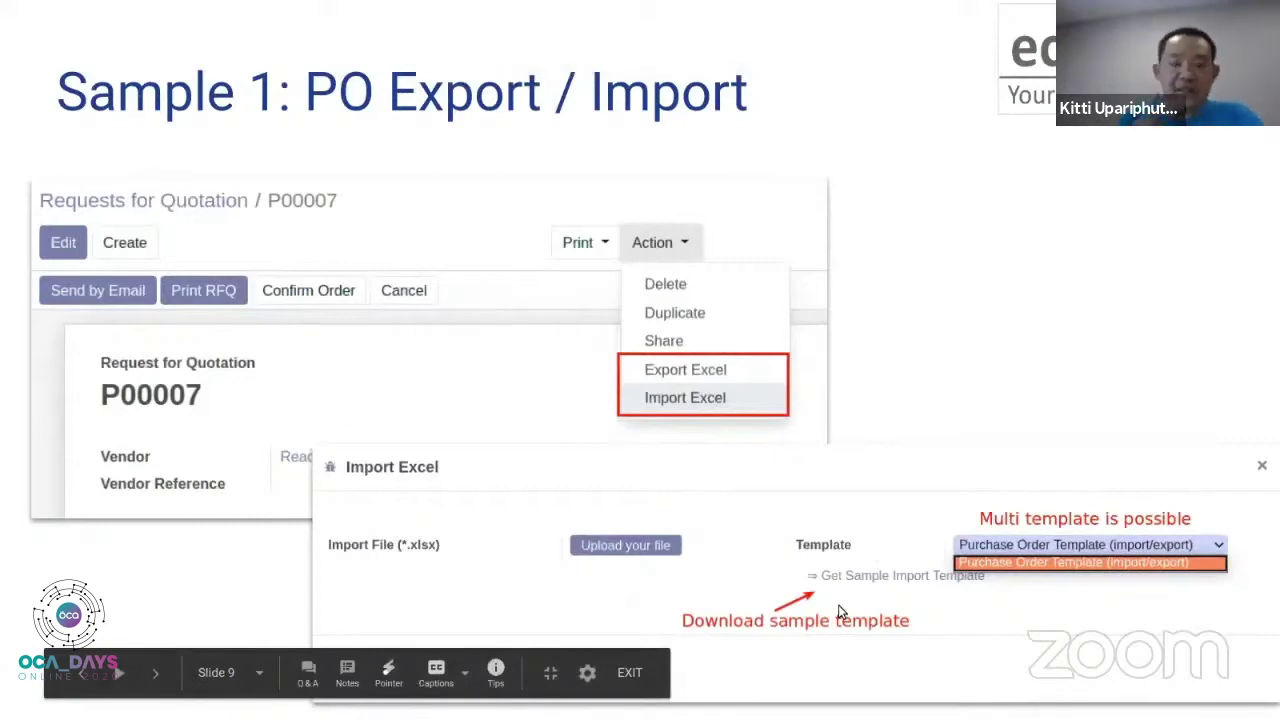
key(Escape)
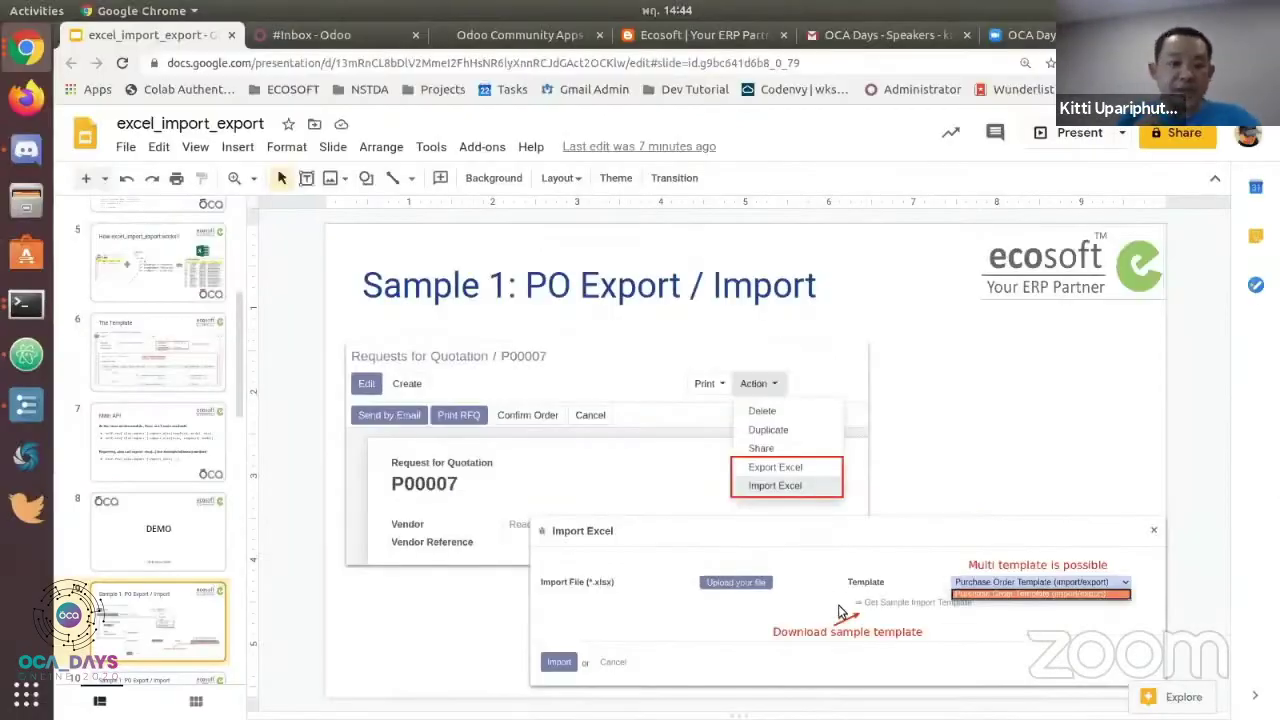
Switch to Odoo and open the first listed Ready Mat request for quotation in the Purchase app
click(335, 37)
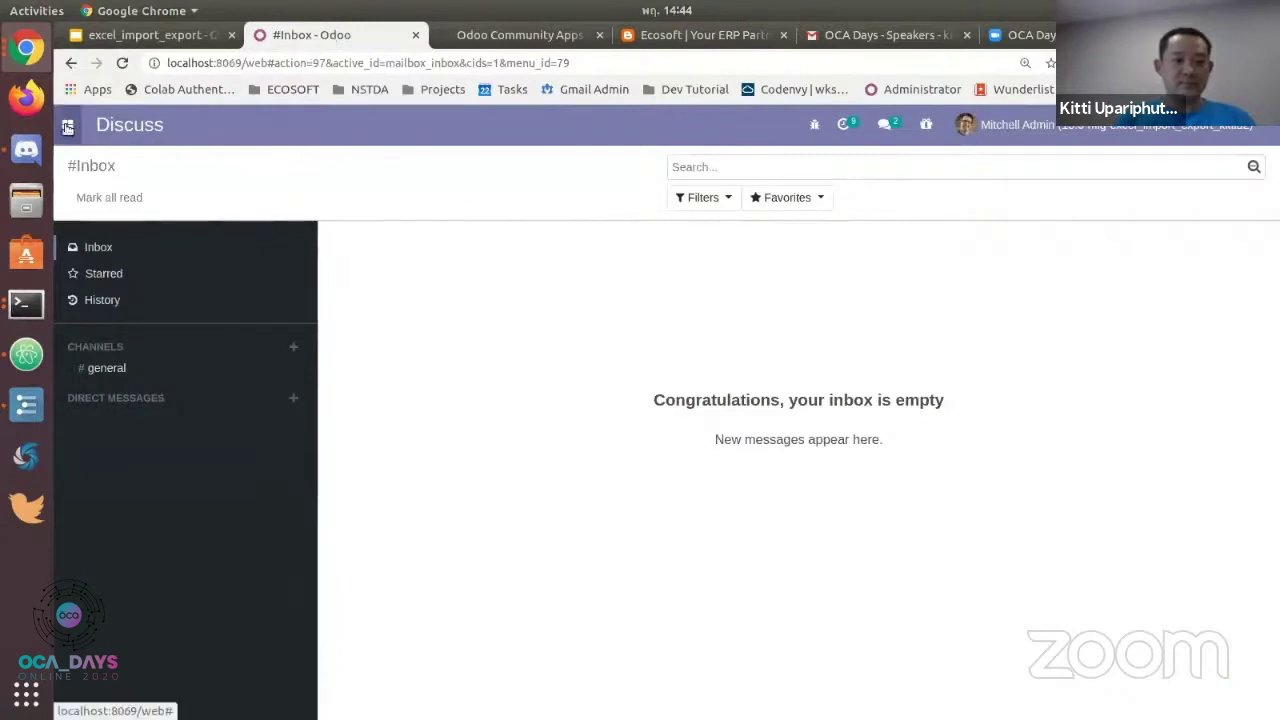
click(68, 125)
click(84, 146)
click(68, 125)
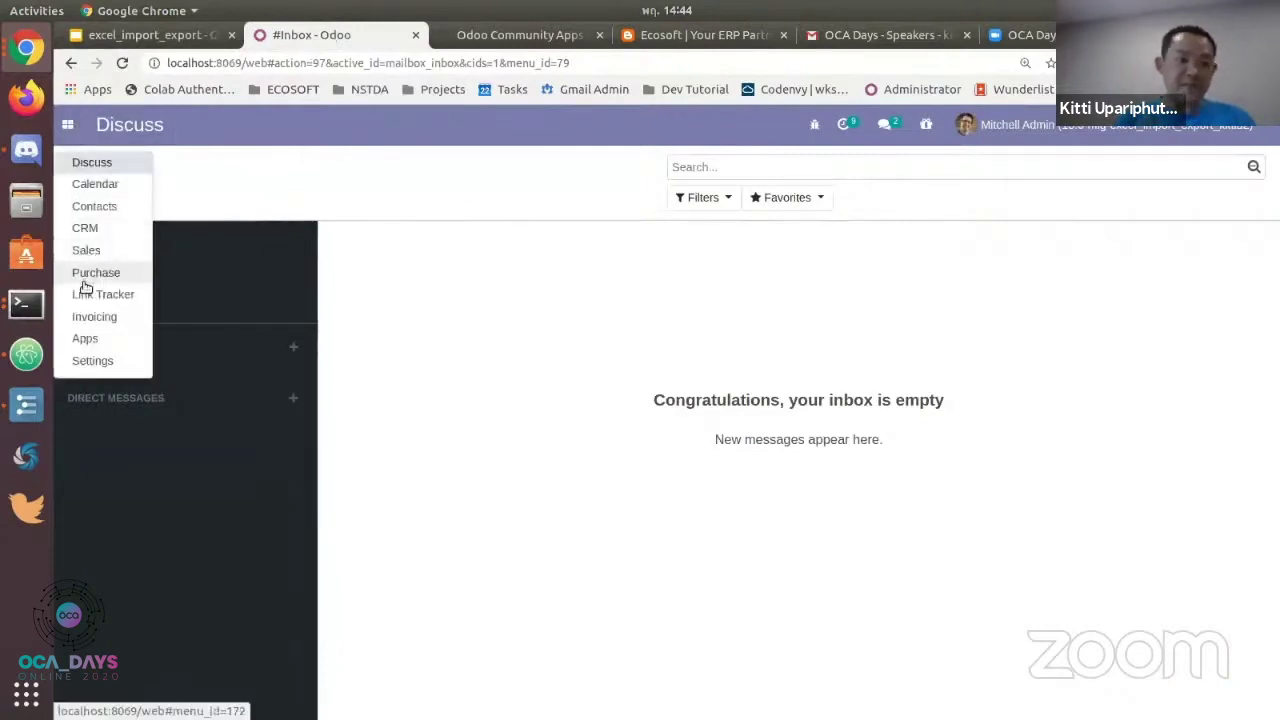
click(118, 273)
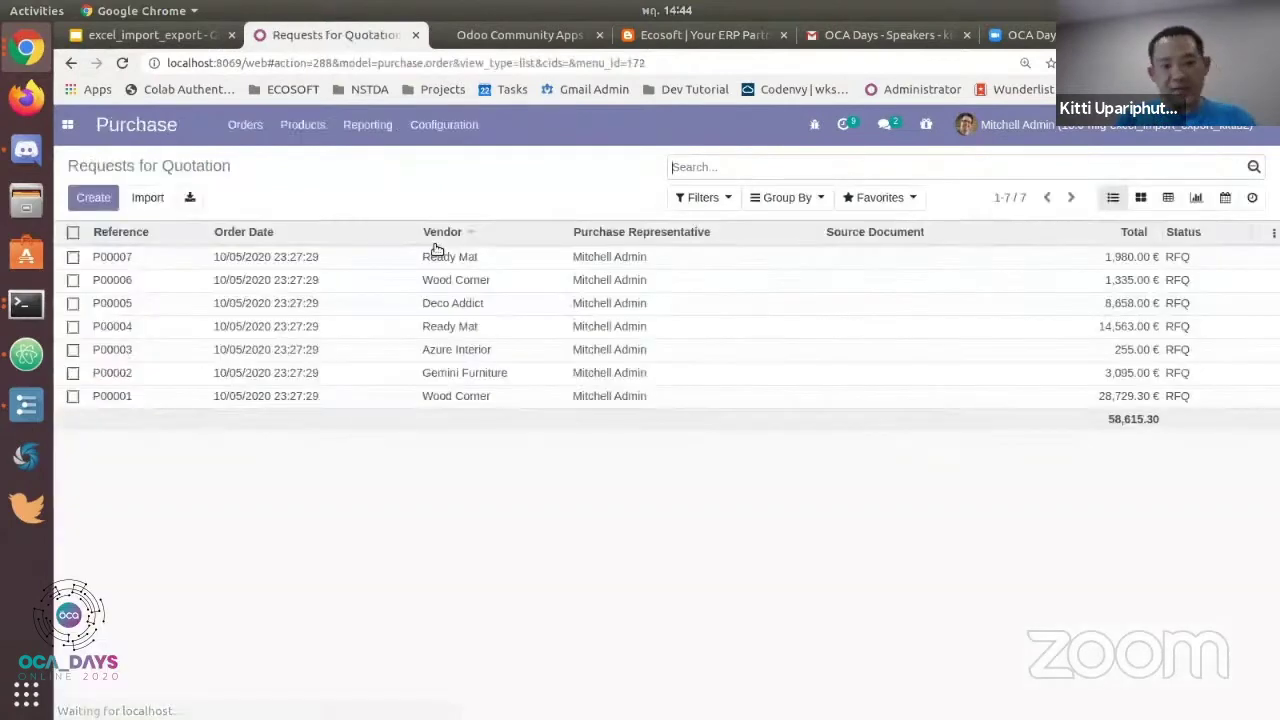
mouse_move(436, 248)
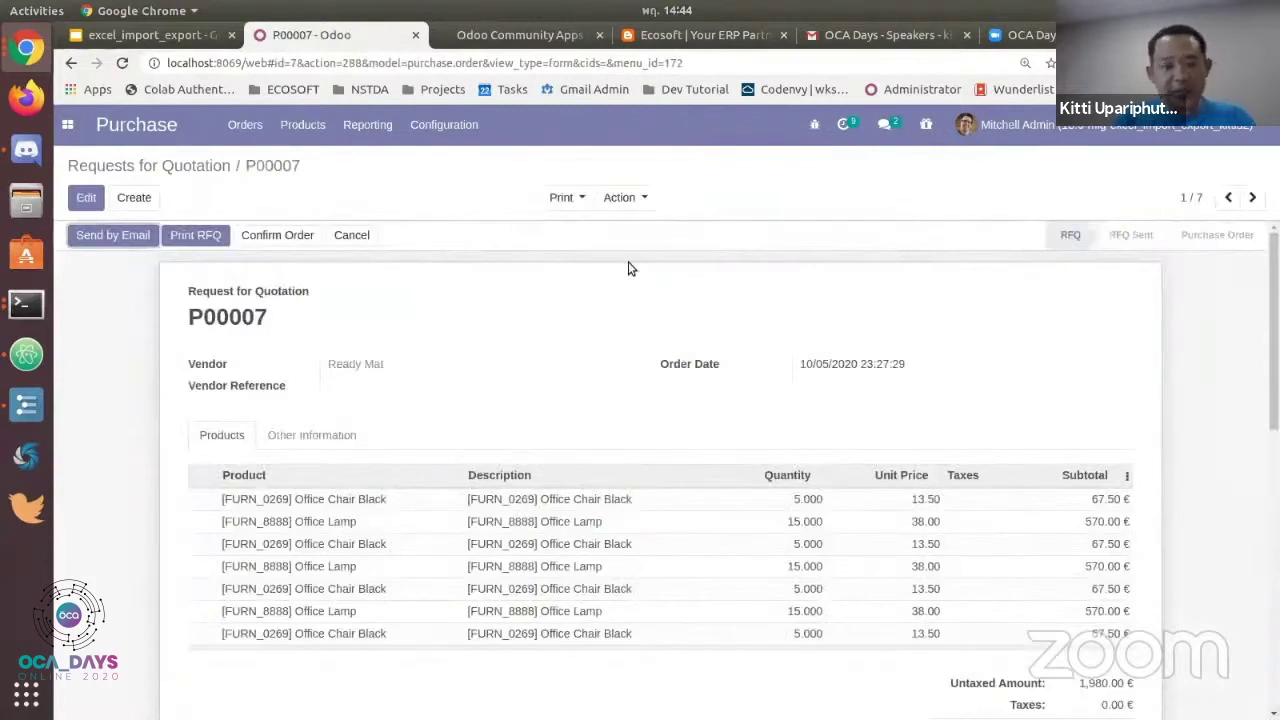
Export the request for quotation to Excel with the Purchase Order Template (import/export), and open the downloaded workbook in LibreOffice Calc
click(644, 199)
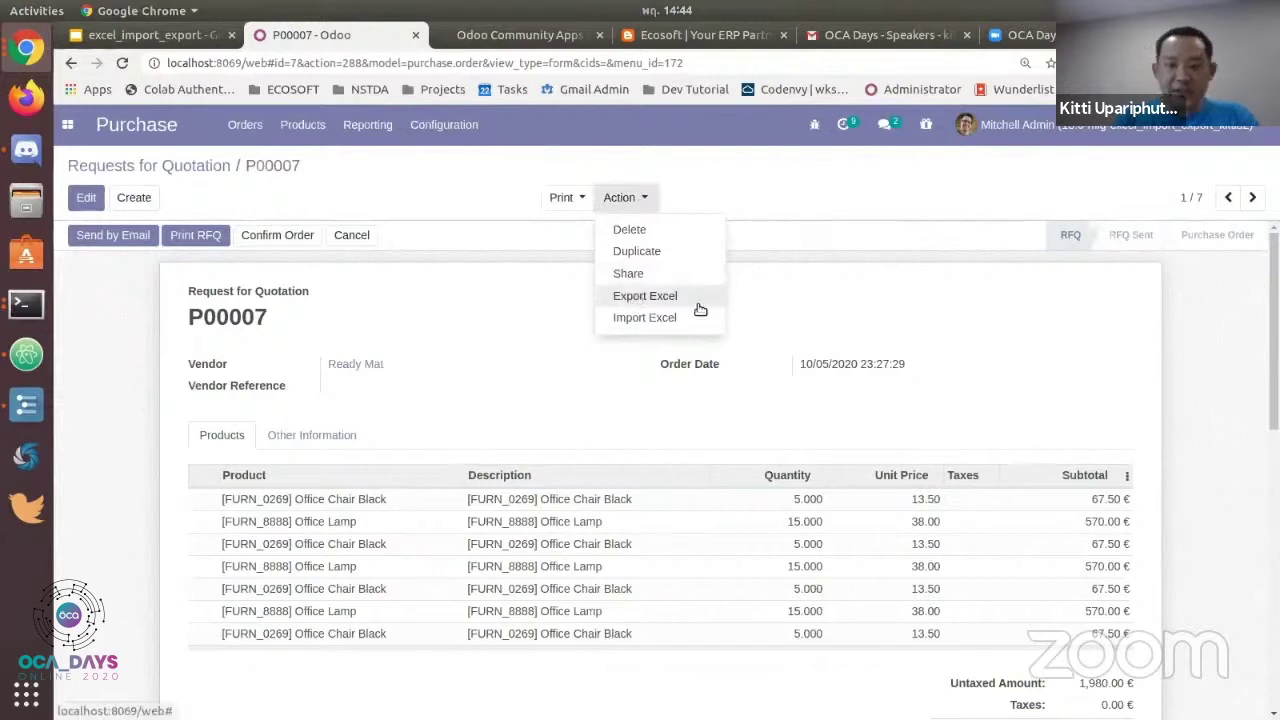
click(648, 317)
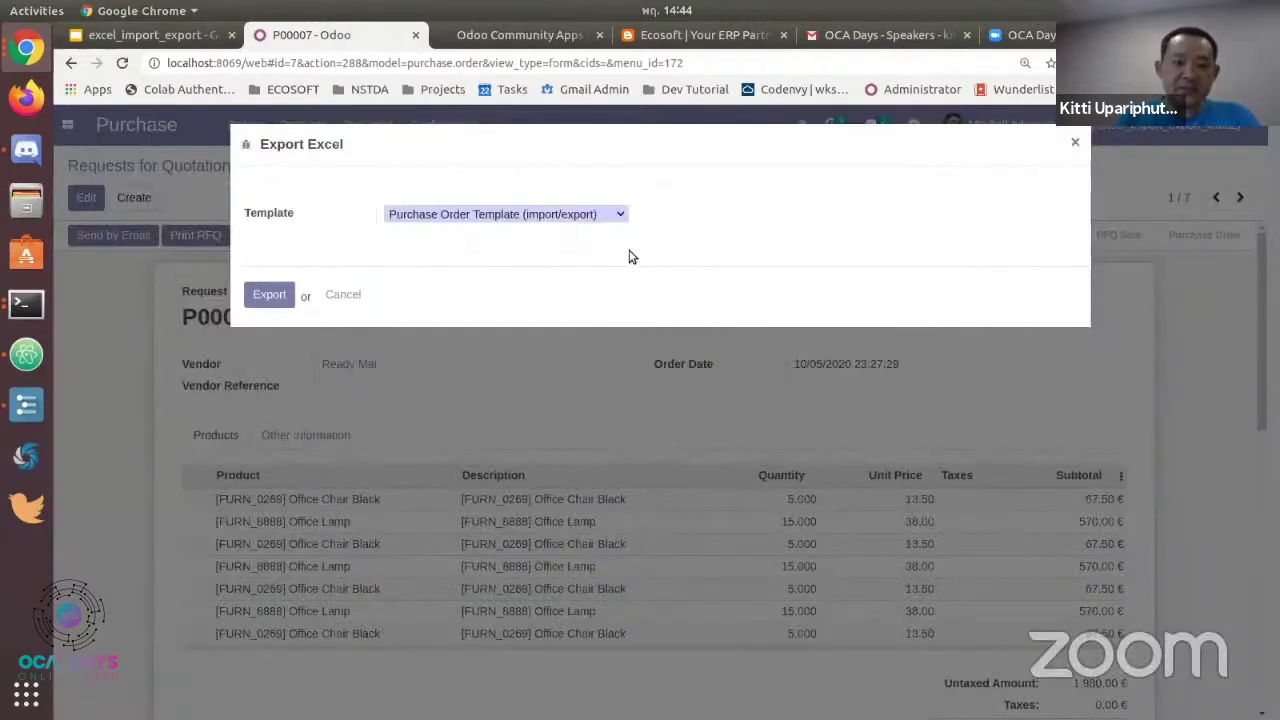
click(535, 216)
click(530, 216)
click(456, 207)
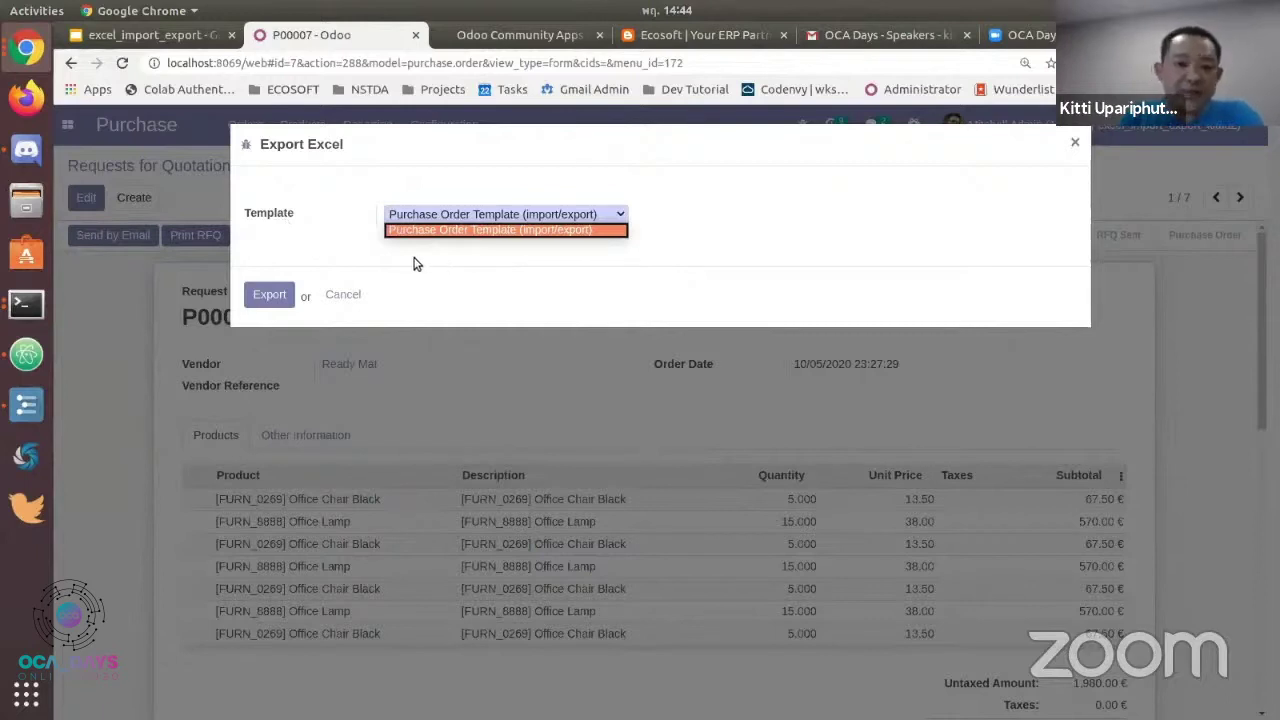
click(272, 296)
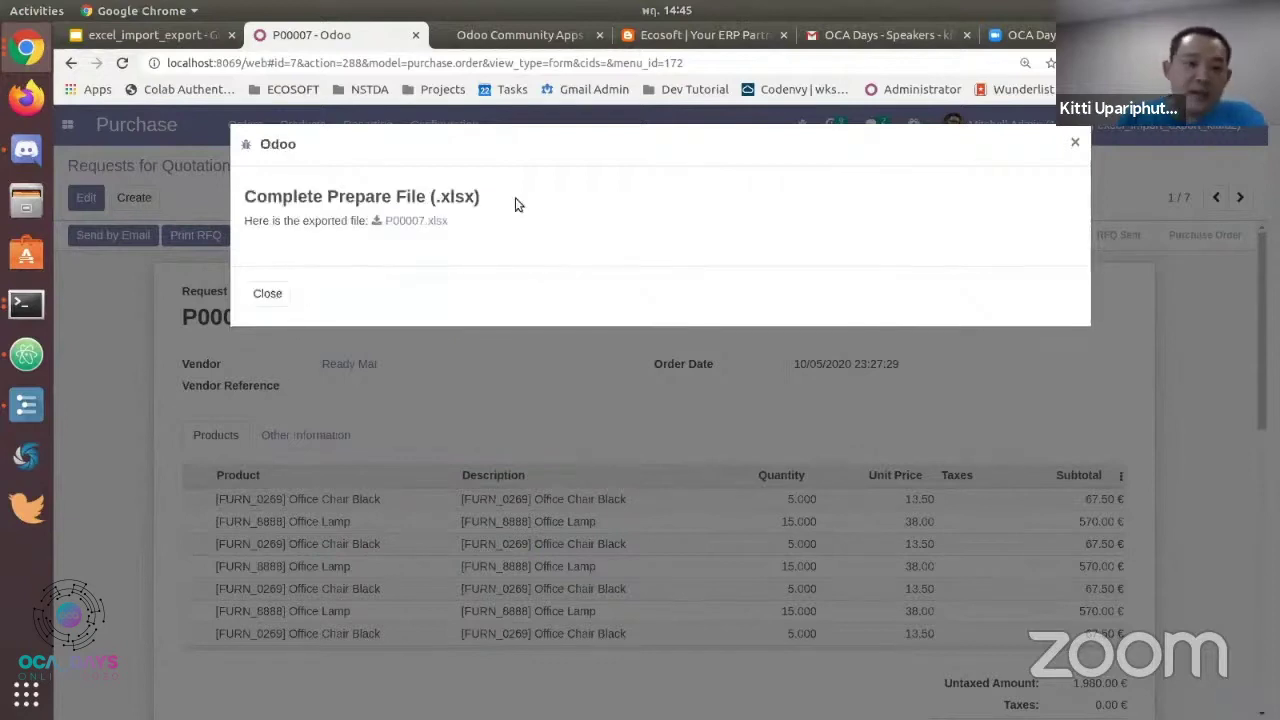
click(420, 220)
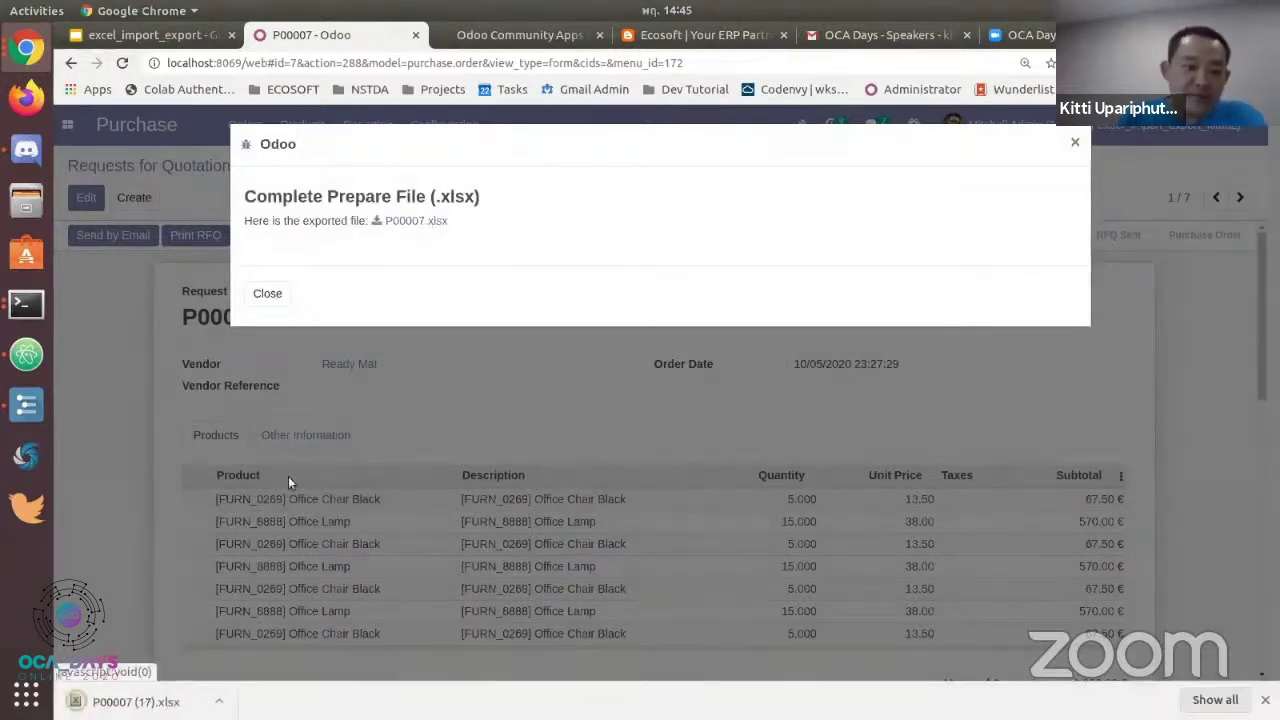
click(132, 698)
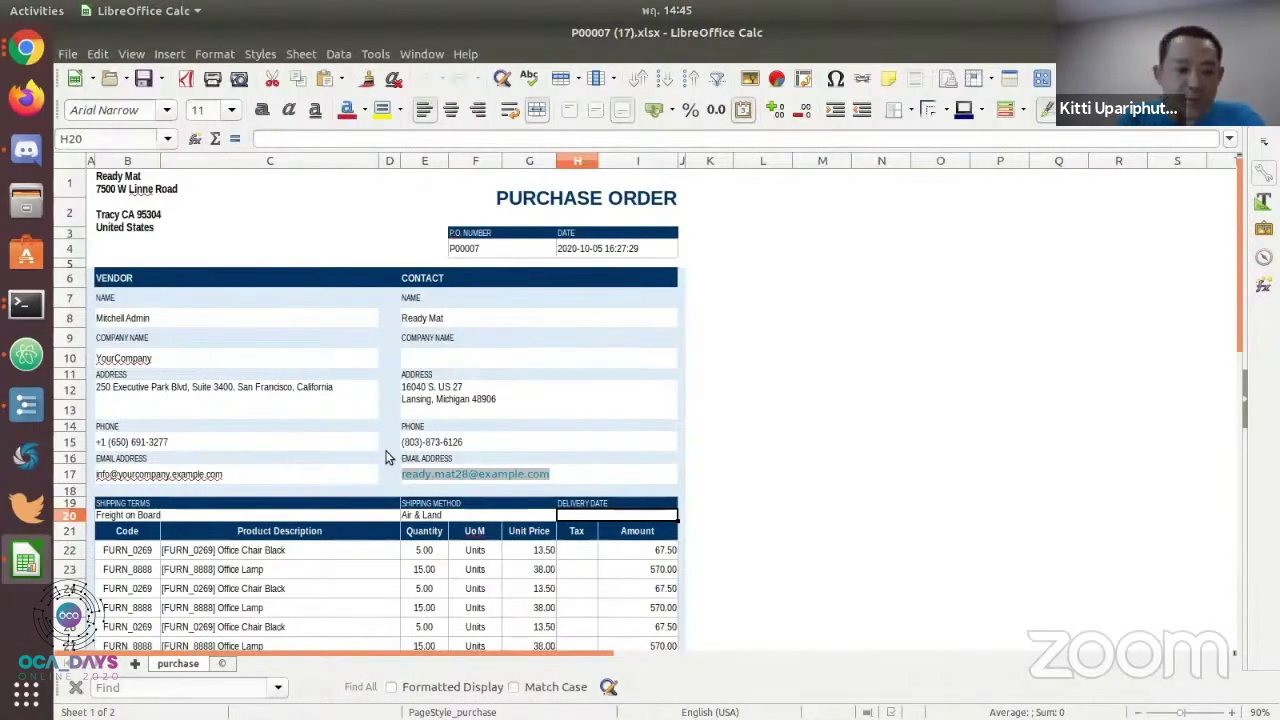
Clear the last two product lines of the purchase sheet, cells B27:I28
click(838, 431)
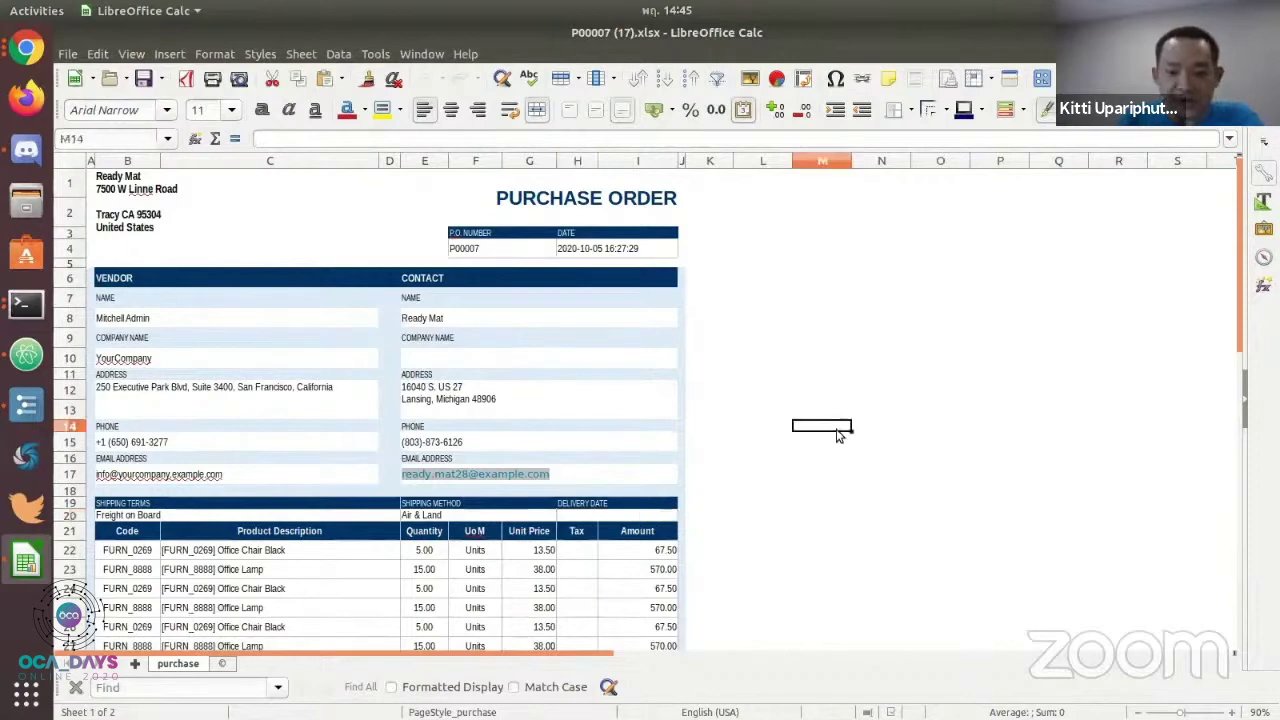
click(478, 569)
scroll(490, 575, down, 2)
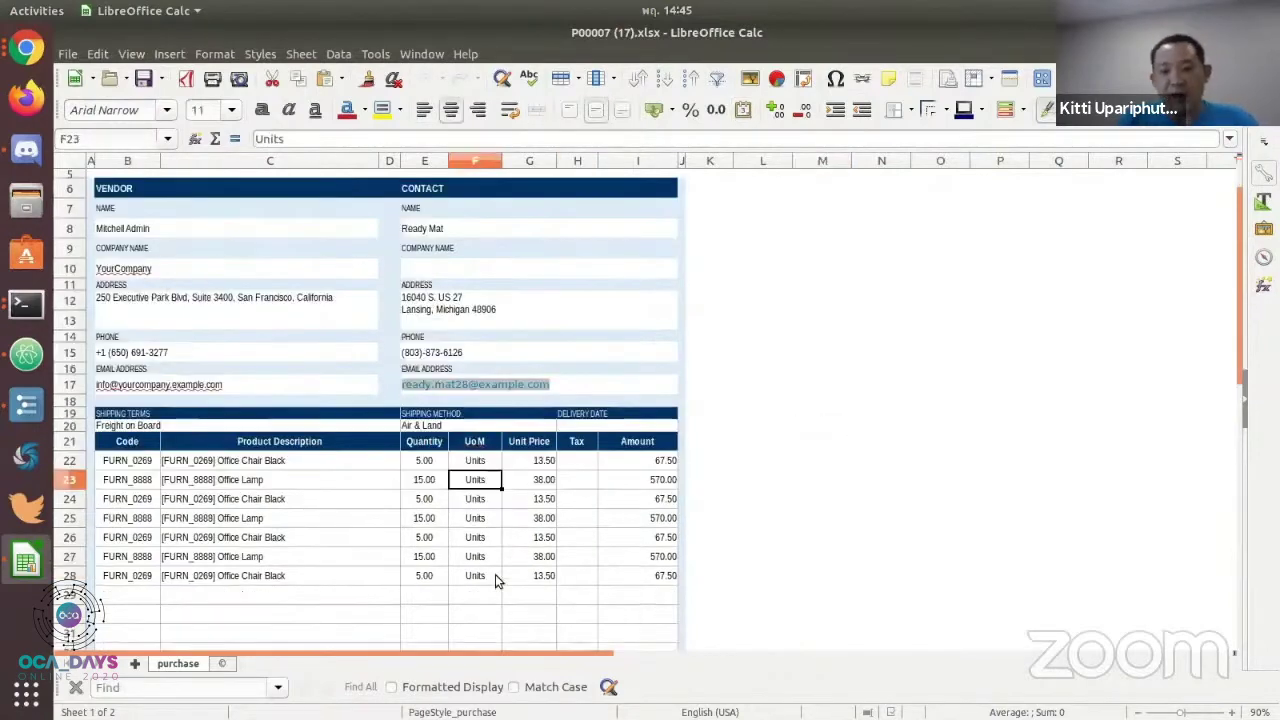
drag(130, 557, 640, 578)
key(Delete)
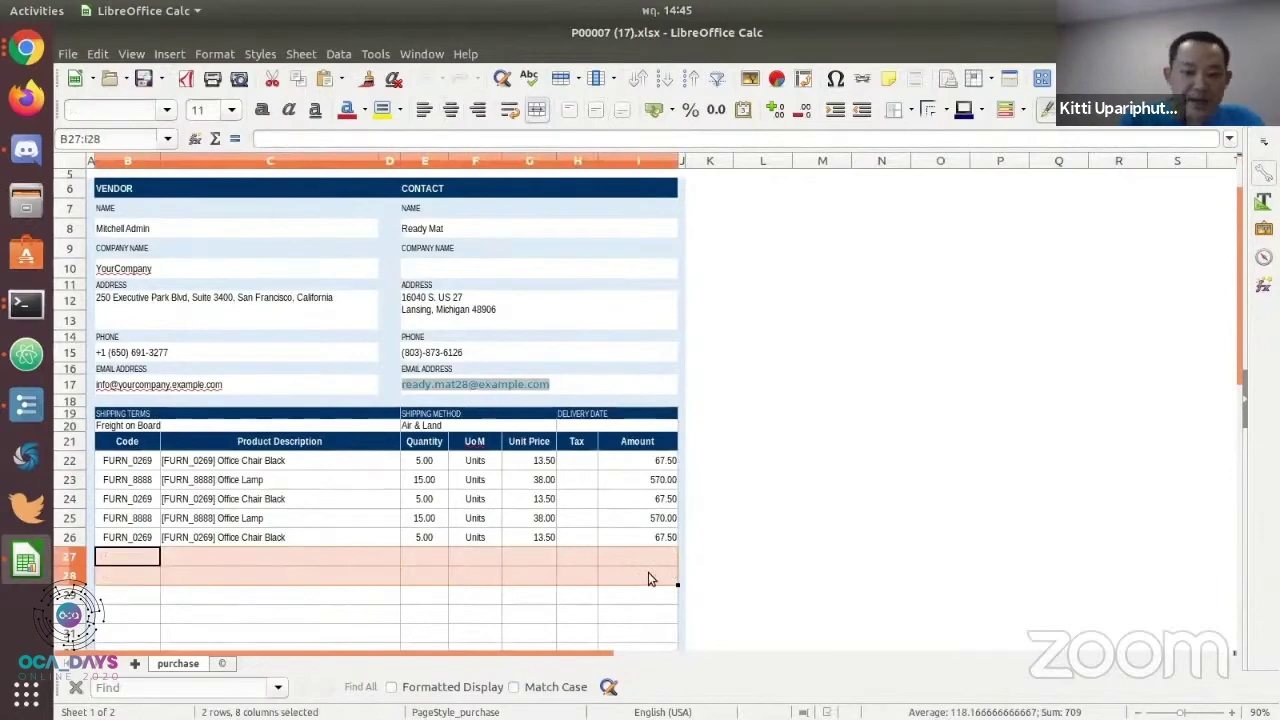
Set the unit price of the Office Lamp line in row 25 to 40 and save the workbook
click(533, 519)
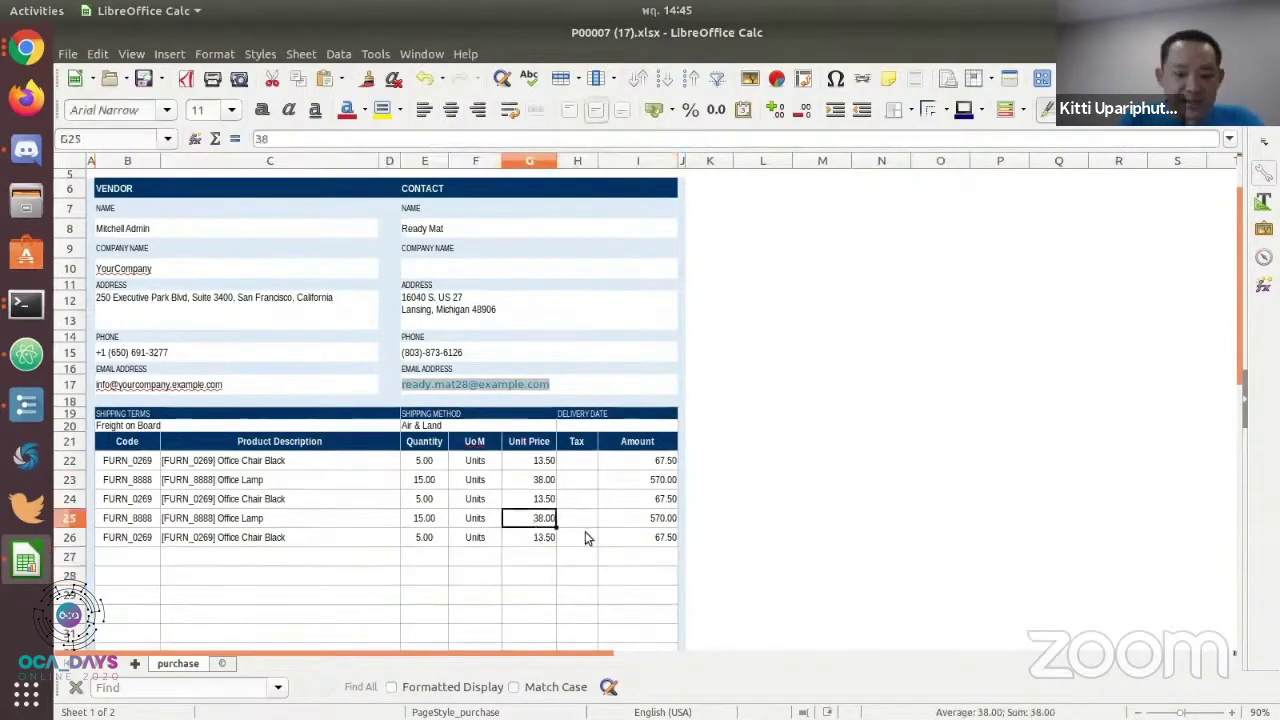
text(40)
click(495, 520)
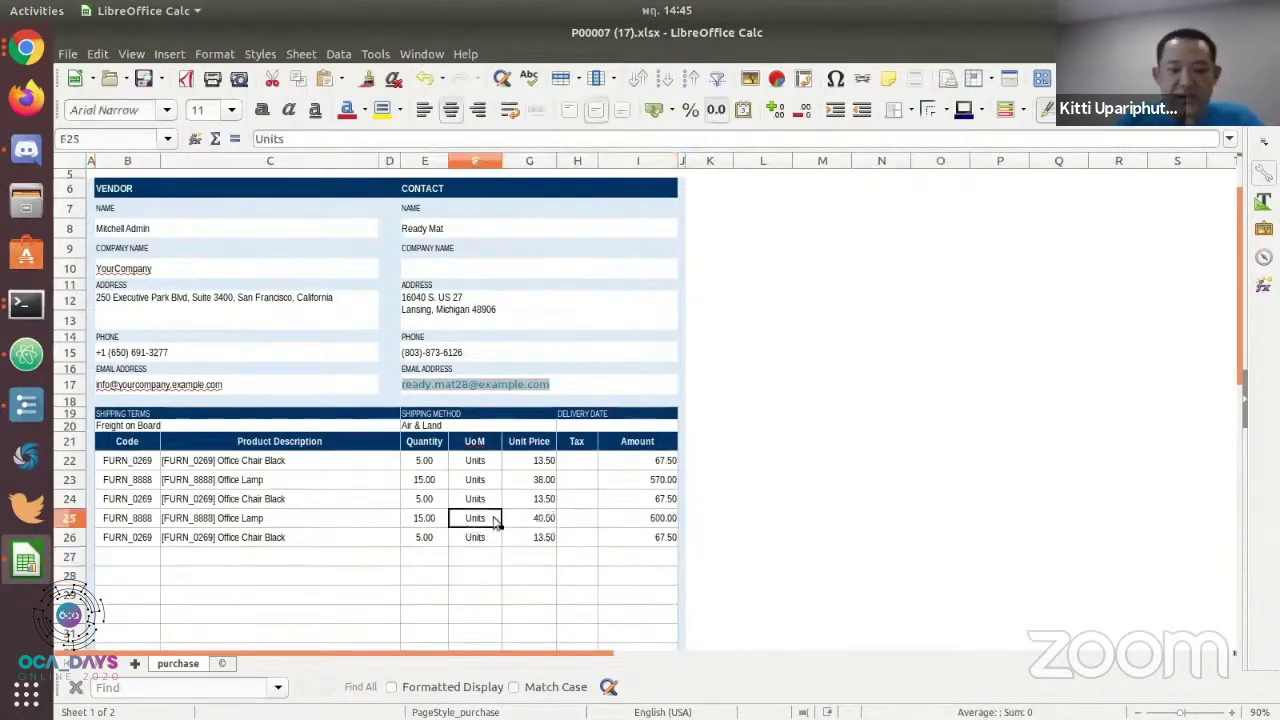
key(ctrl+s)
click(765, 440)
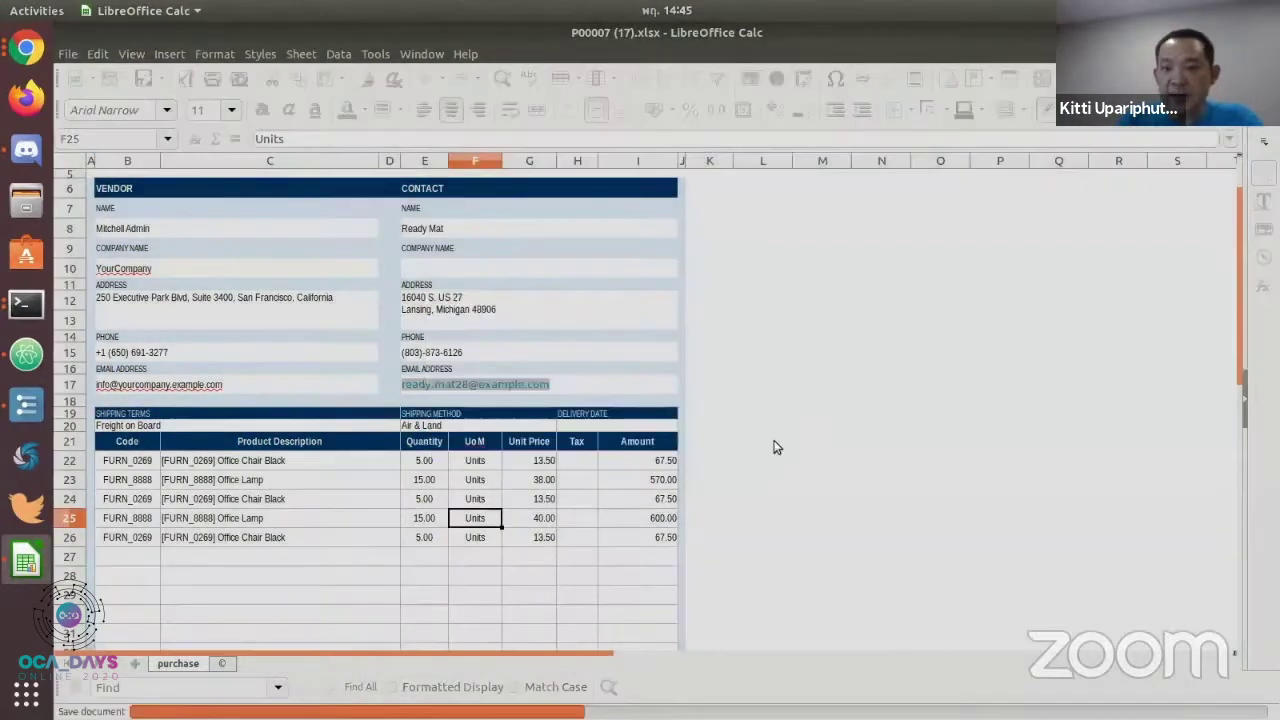
Return to Odoo and import the edited workbook into the same request for quotation using the Purchase Order Template (import/export)
key(alt+Tab)
click(268, 294)
click(626, 194)
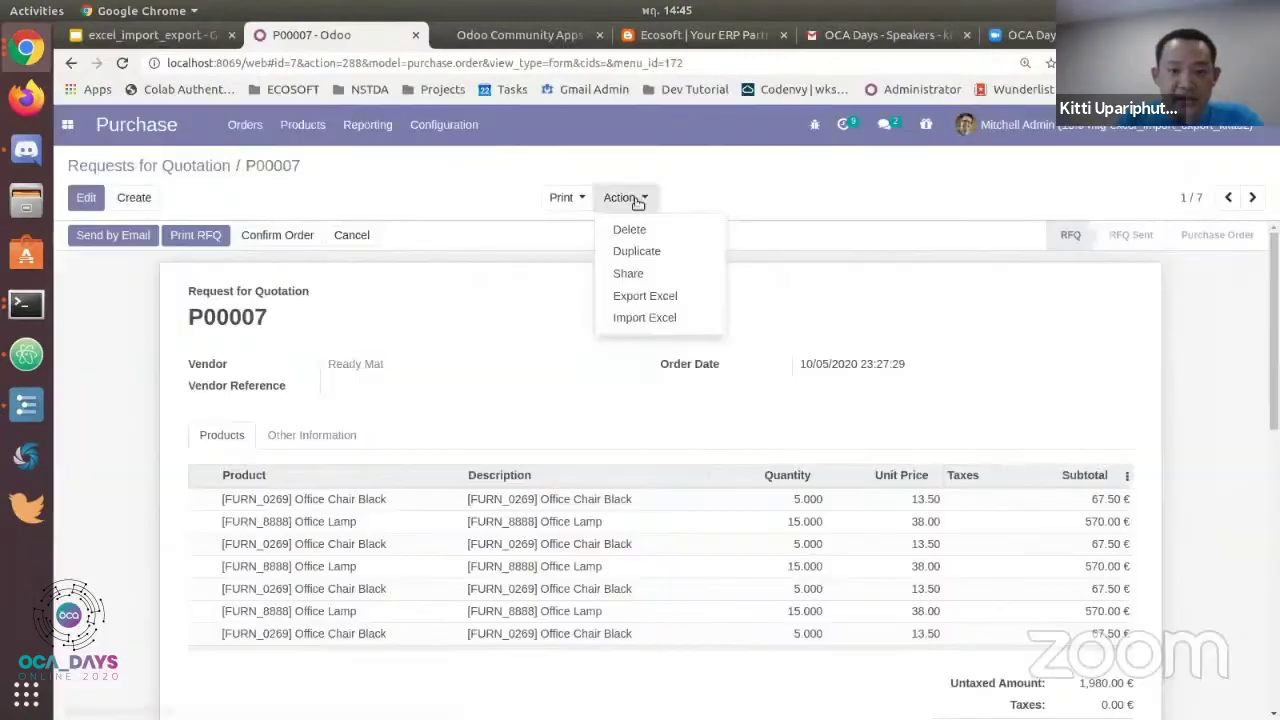
click(660, 318)
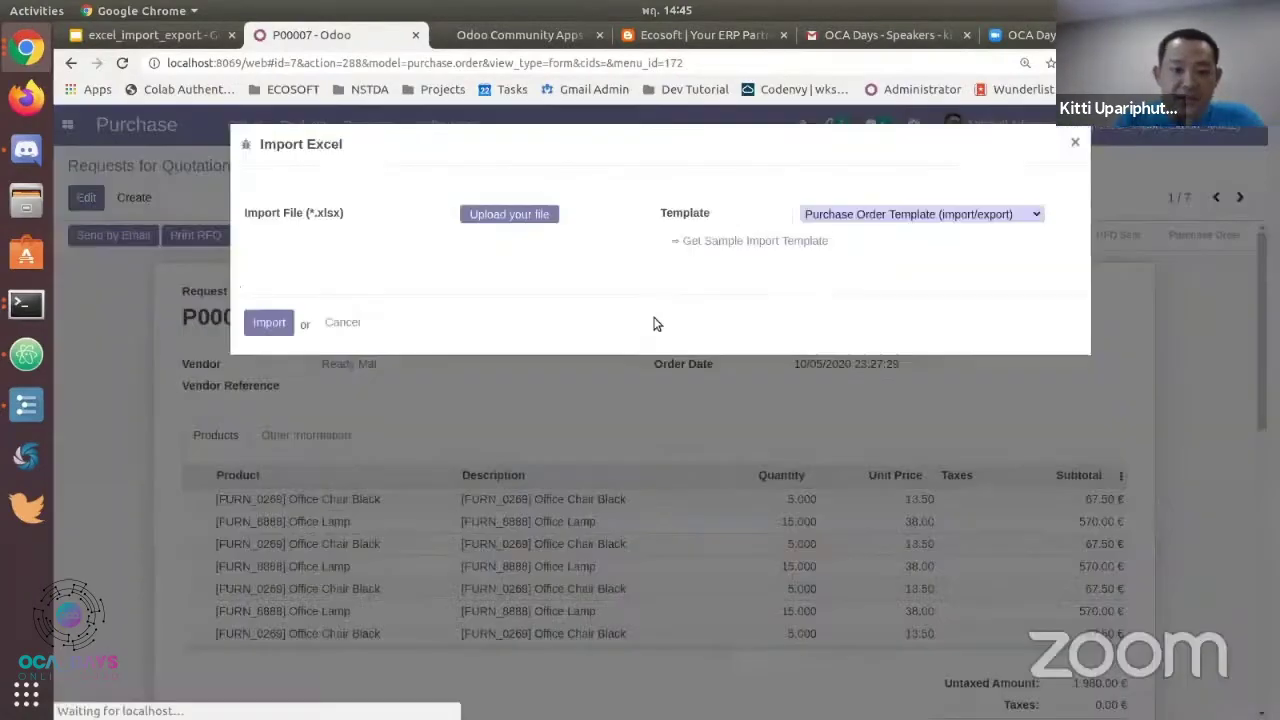
click(530, 213)
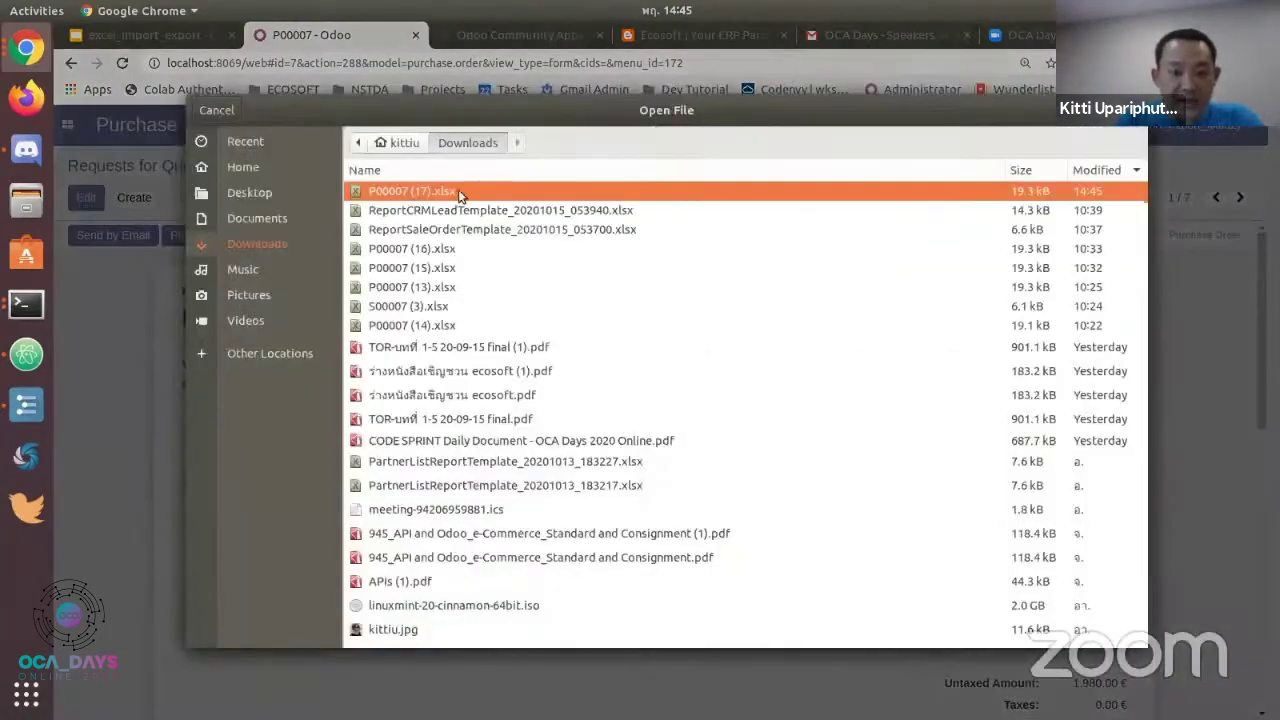
double_click(459, 191)
click(266, 323)
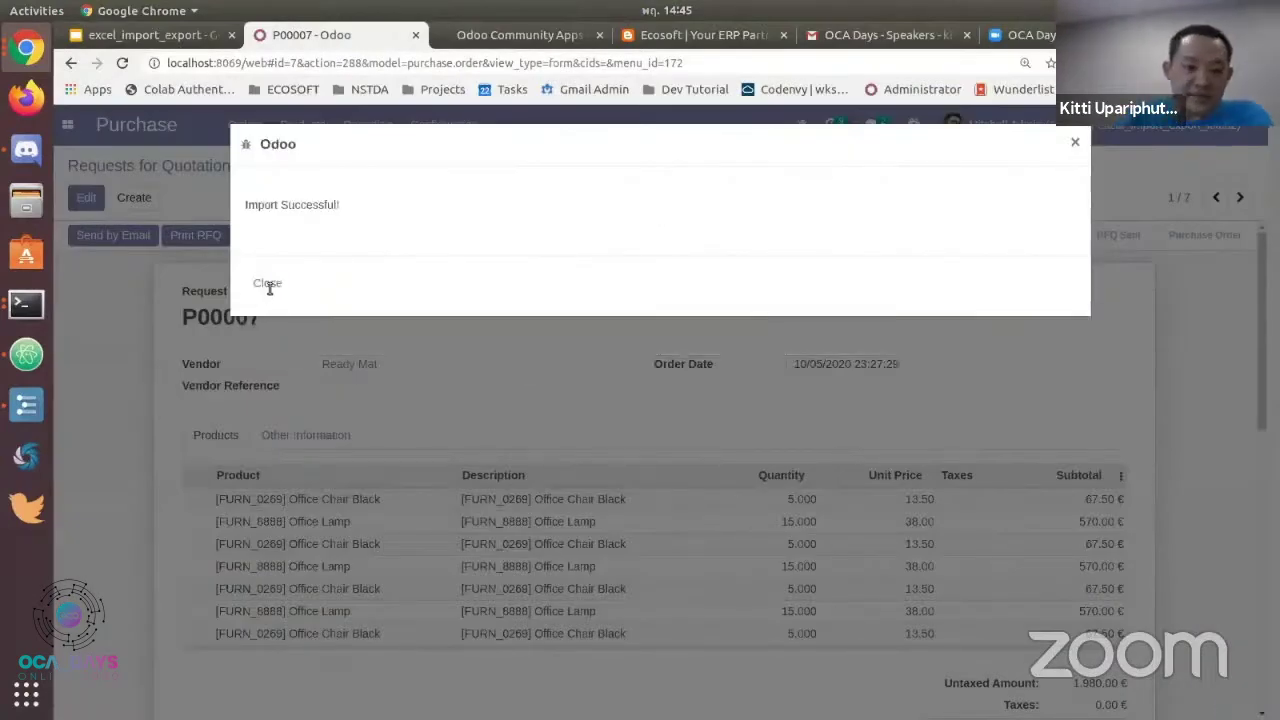
click(267, 285)
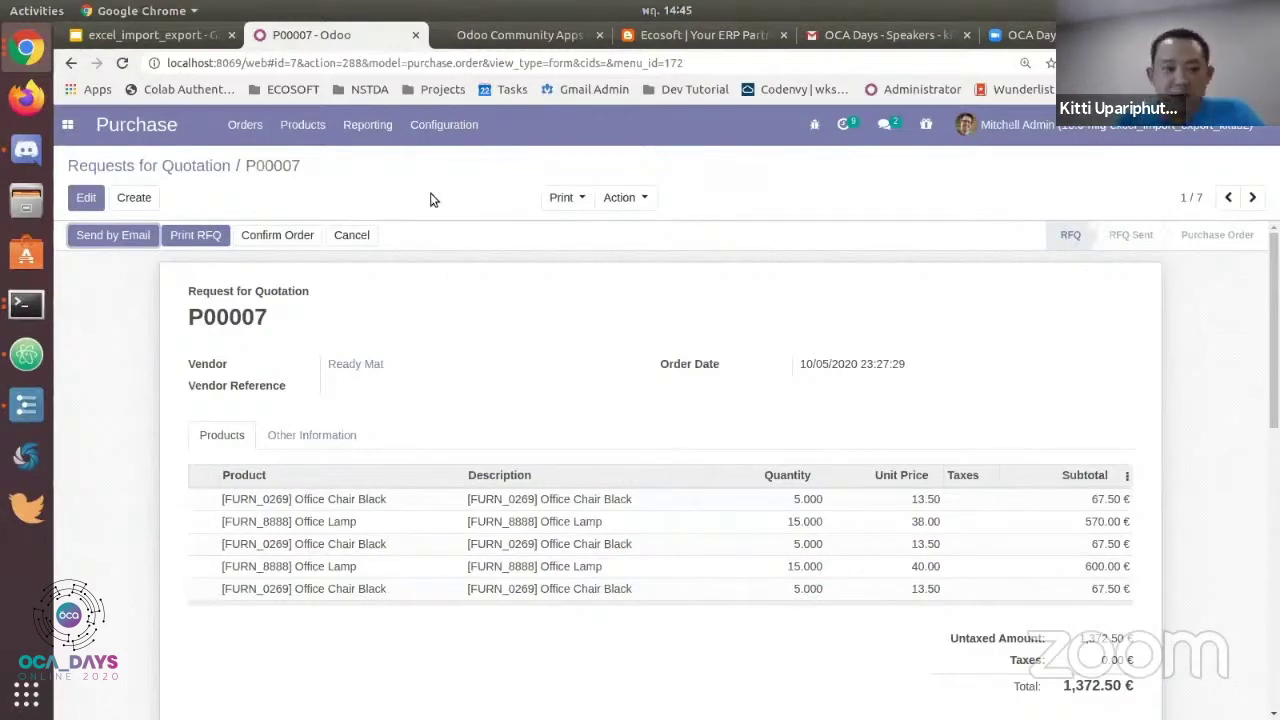
Open the Purchase Order Template (import/export) record from the XLSX Templates in the technical settings
click(67, 124)
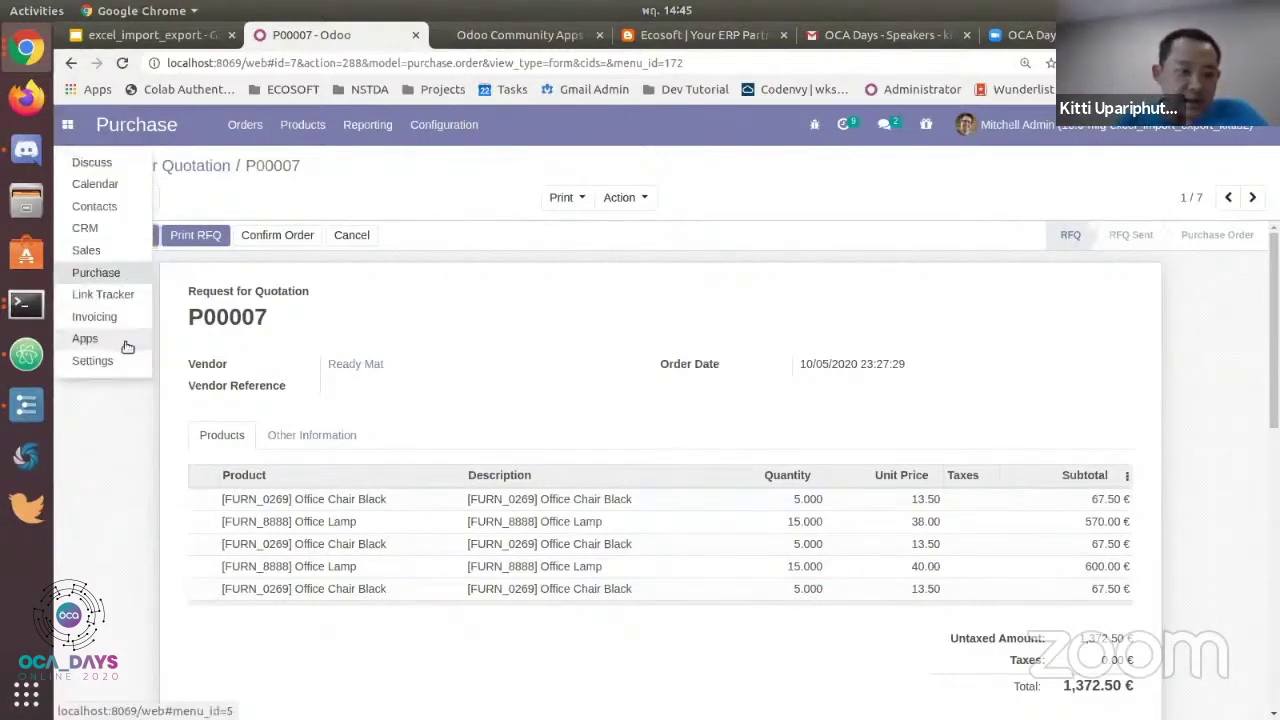
click(92, 361)
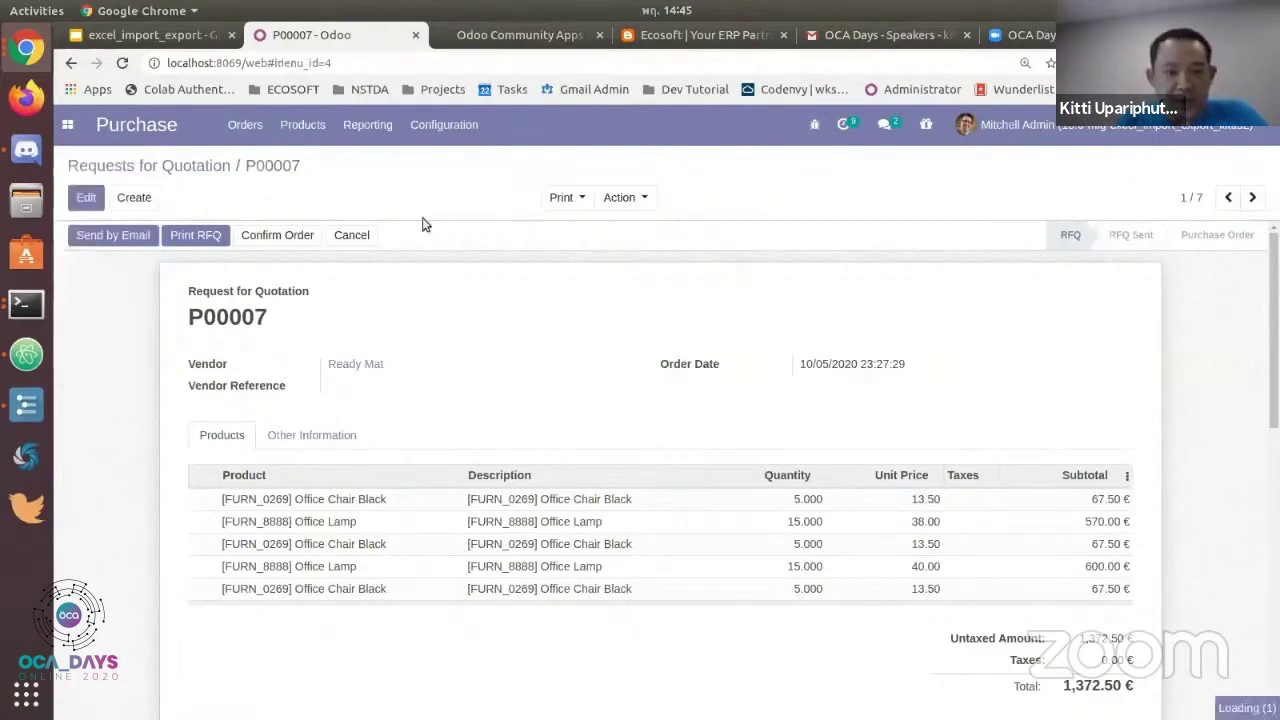
click(547, 130)
scroll(600, 336, down, 2)
scroll(600, 340, down, 9)
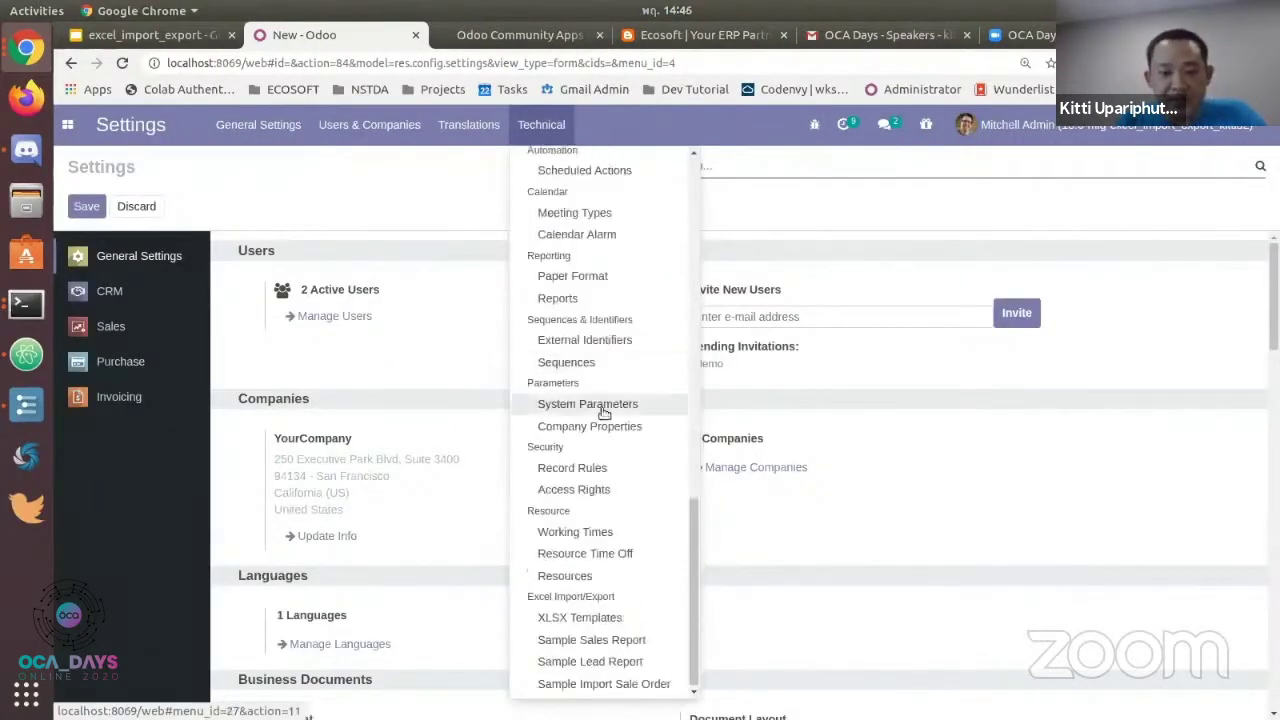
click(586, 616)
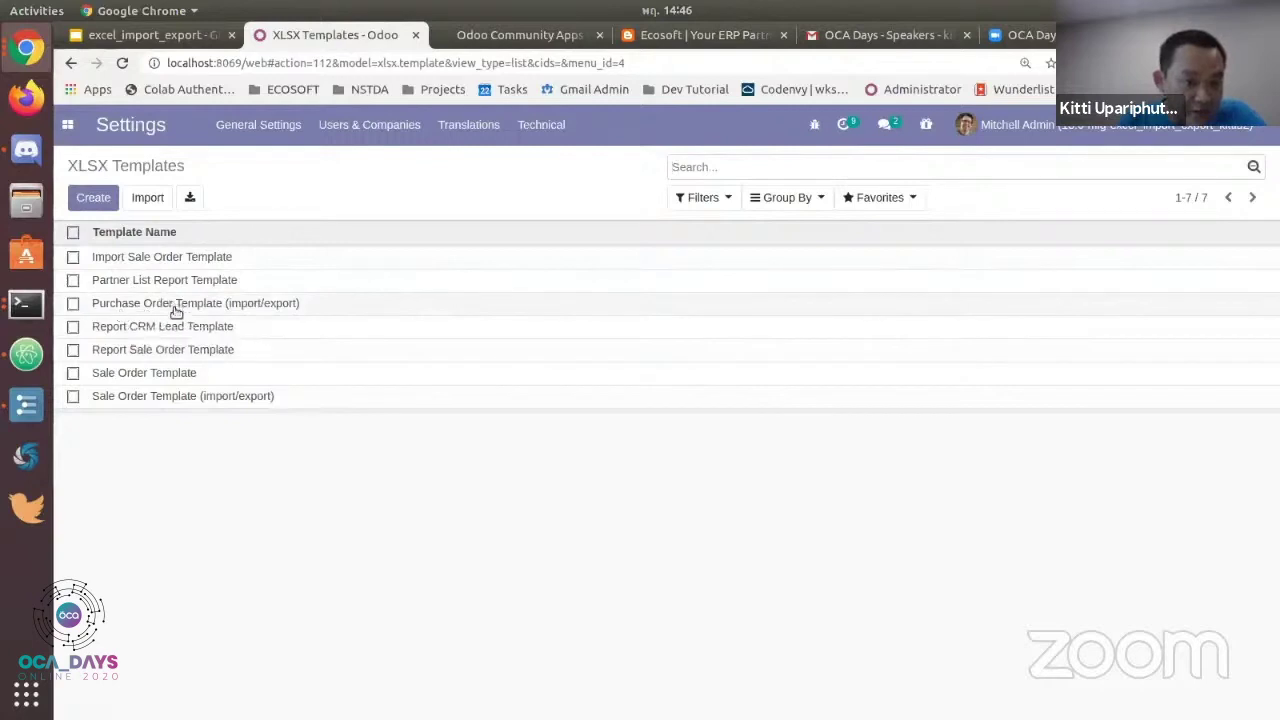
click(291, 306)
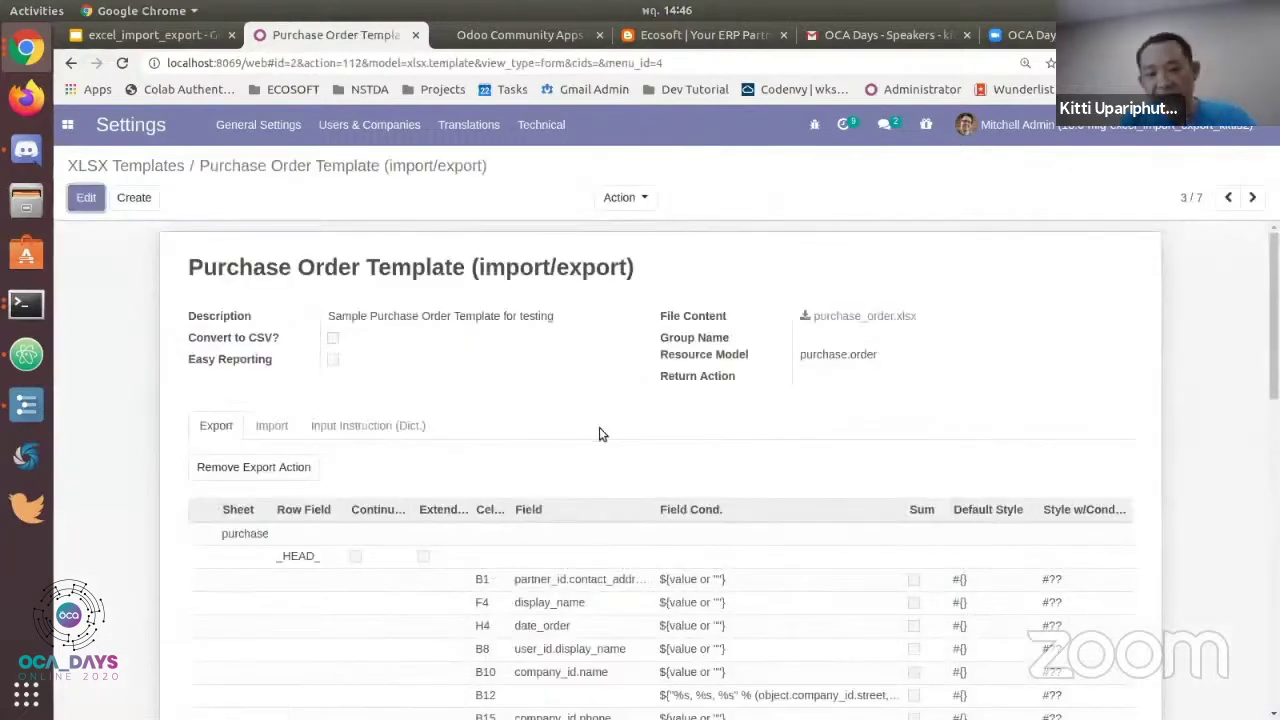
Examine the template's Input Instruction dictionary, highlighting the __EXPORT__ and purchase keys
scroll(599, 428, down, 1)
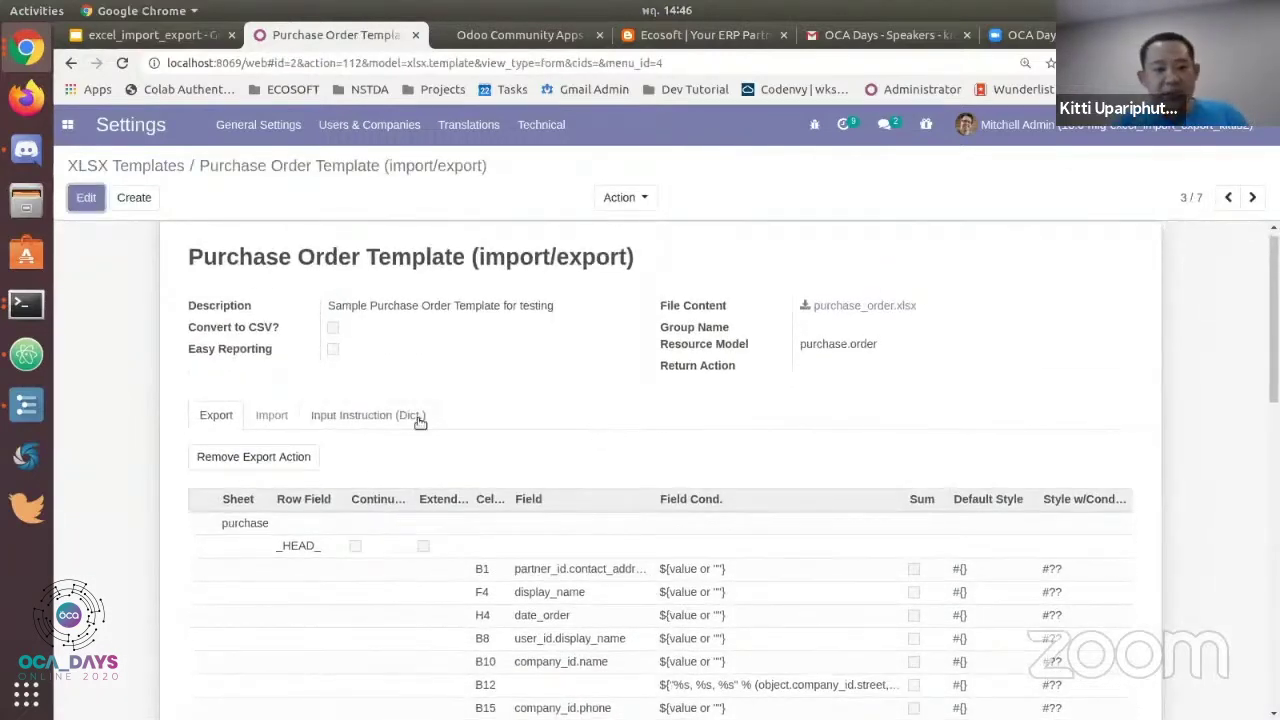
click(386, 427)
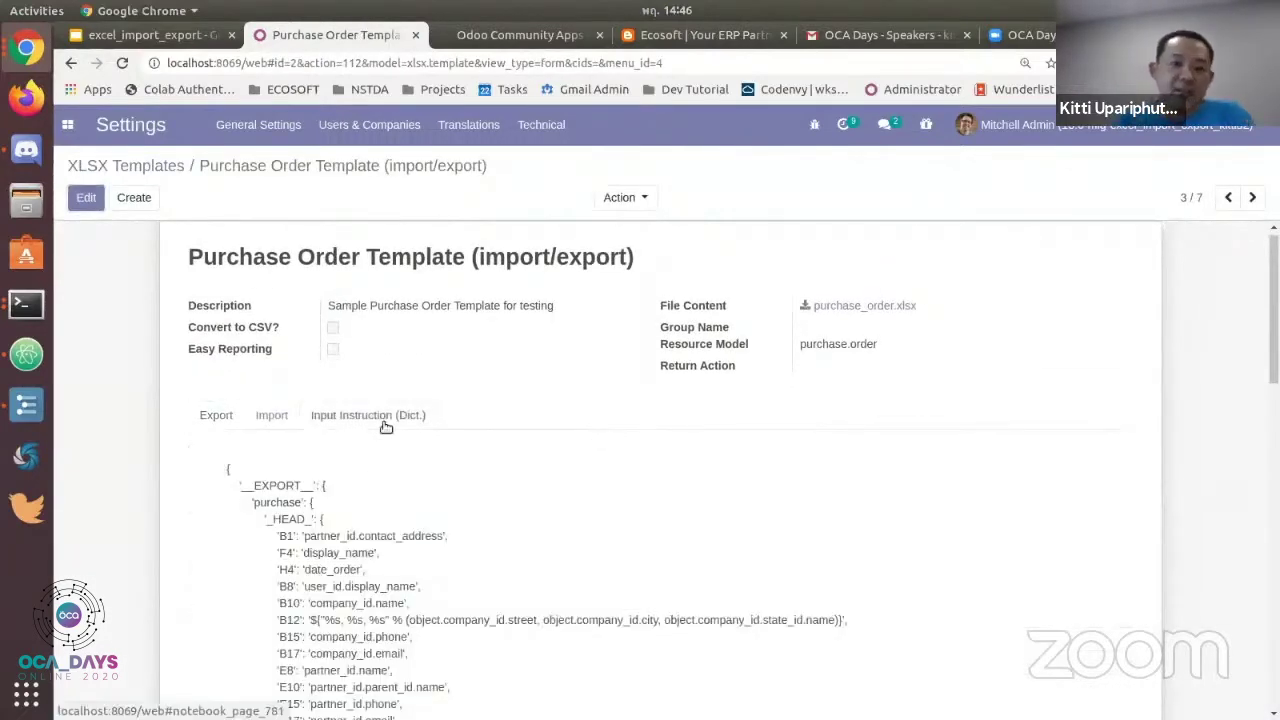
scroll(386, 427, down, 3)
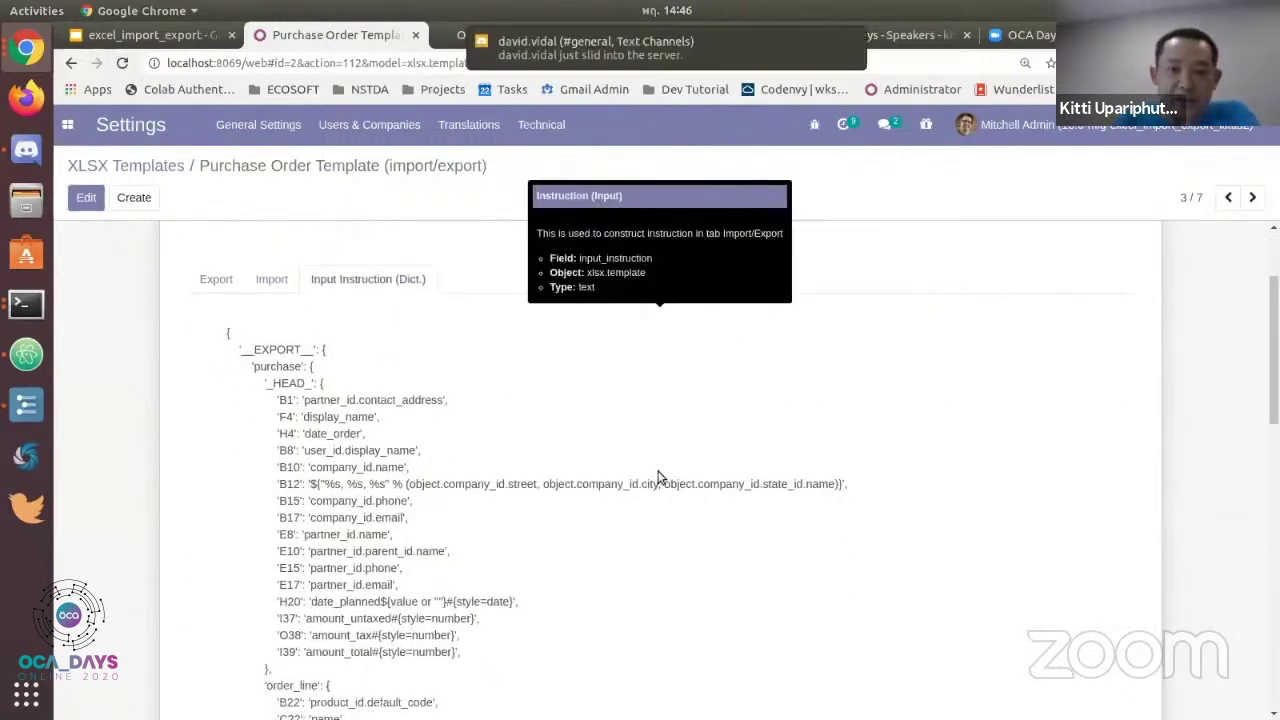
scroll(658, 478, down, 1)
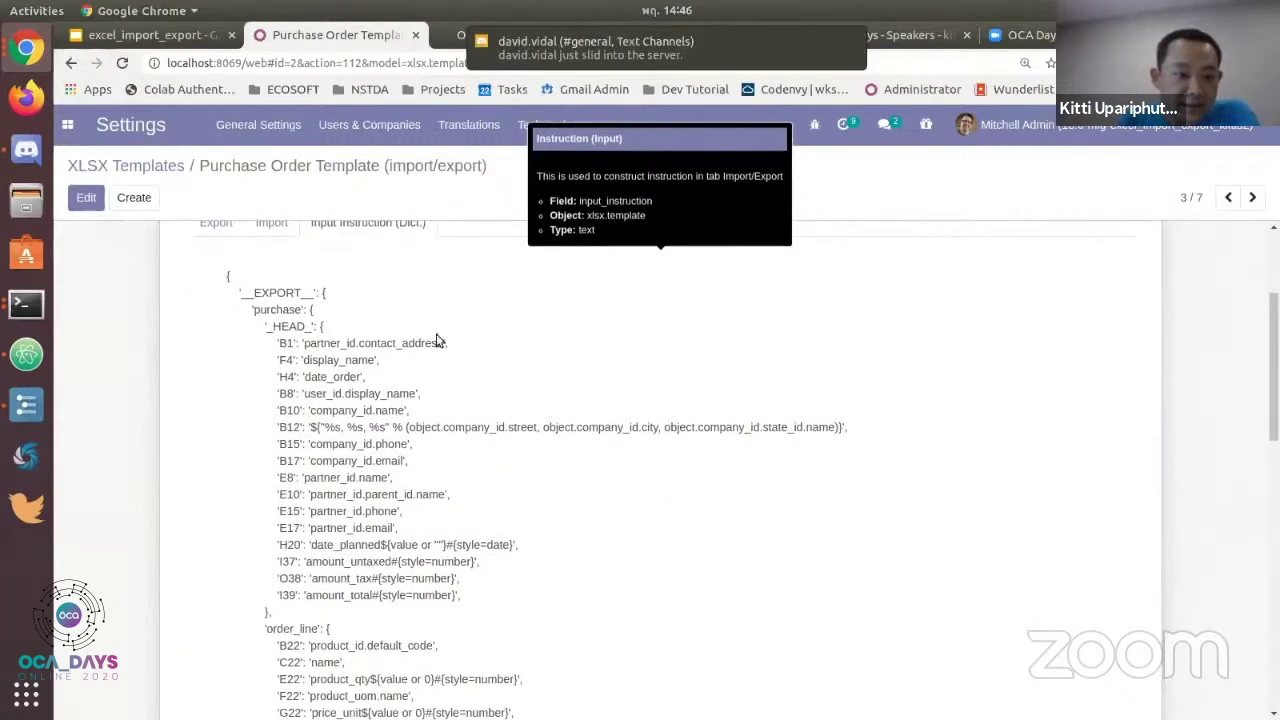
double_click(250, 291)
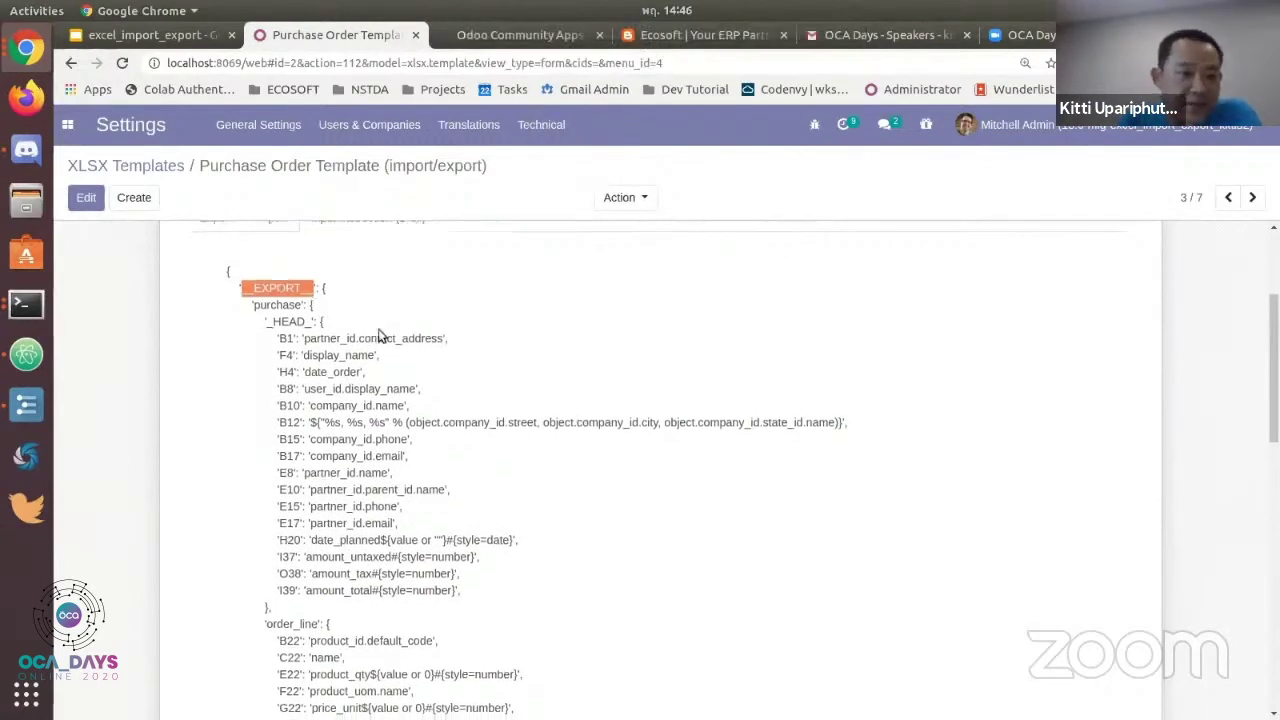
scroll(380, 335, down, 1)
double_click(279, 281)
double_click(276, 264)
double_click(279, 281)
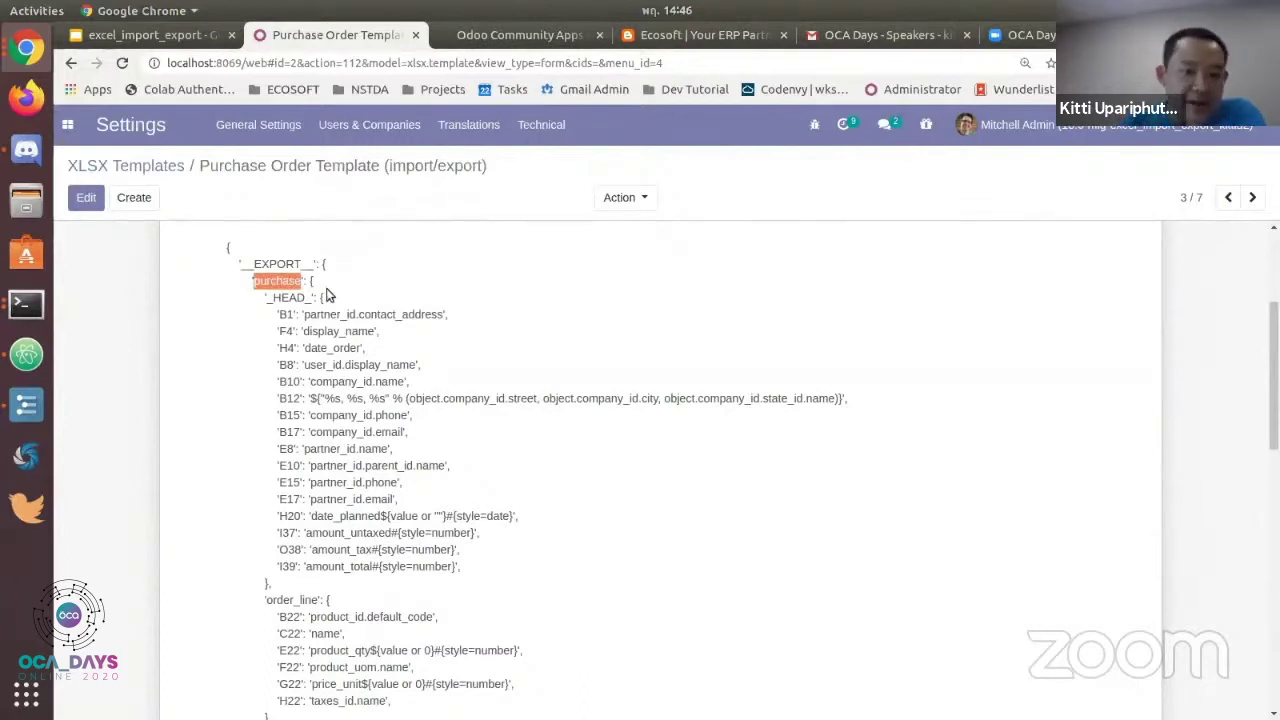
Examine the _HEAD_ cell mappings under __EXPORT__, highlighting partner_id.contact_address for B1 and the company address expression for B12
scroll(329, 290, down, 3)
scroll(329, 288, up, 3)
triple_click(293, 287)
drag(293, 287, 400, 387)
click(338, 352)
double_click(353, 304)
double_click(395, 304)
drag(395, 304, 340, 304)
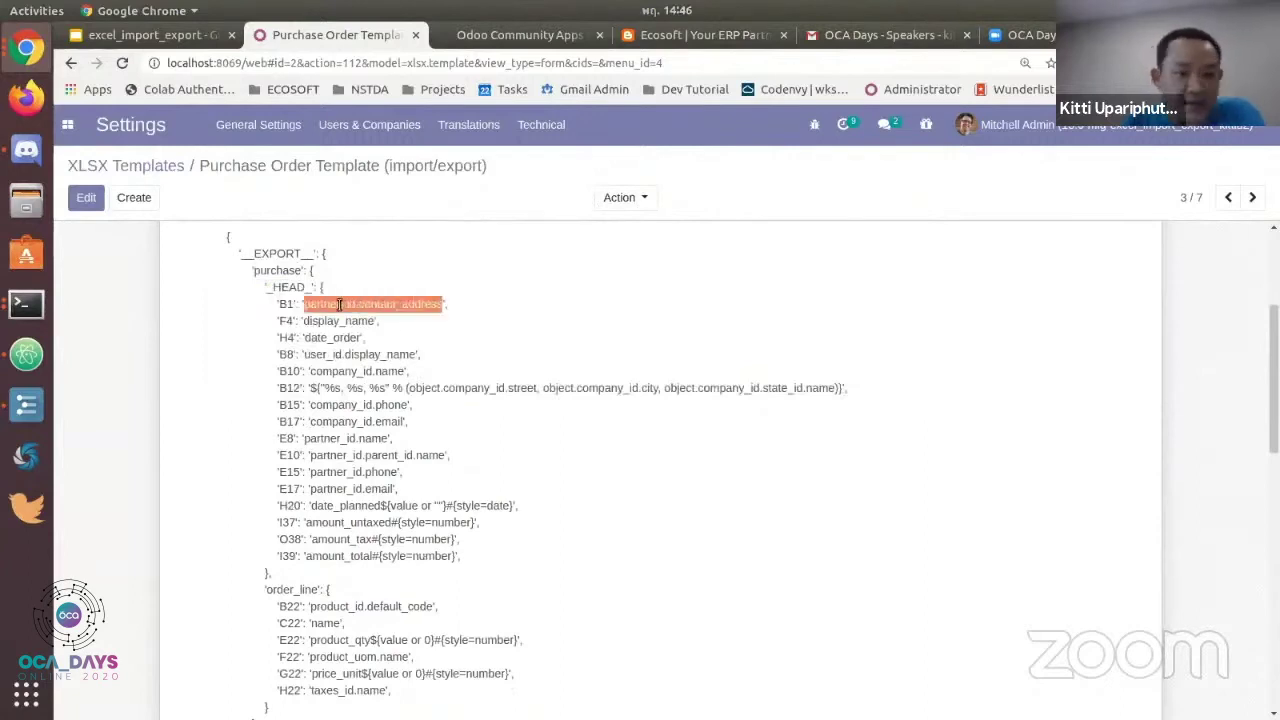
drag(335, 388, 705, 403)
click(808, 407)
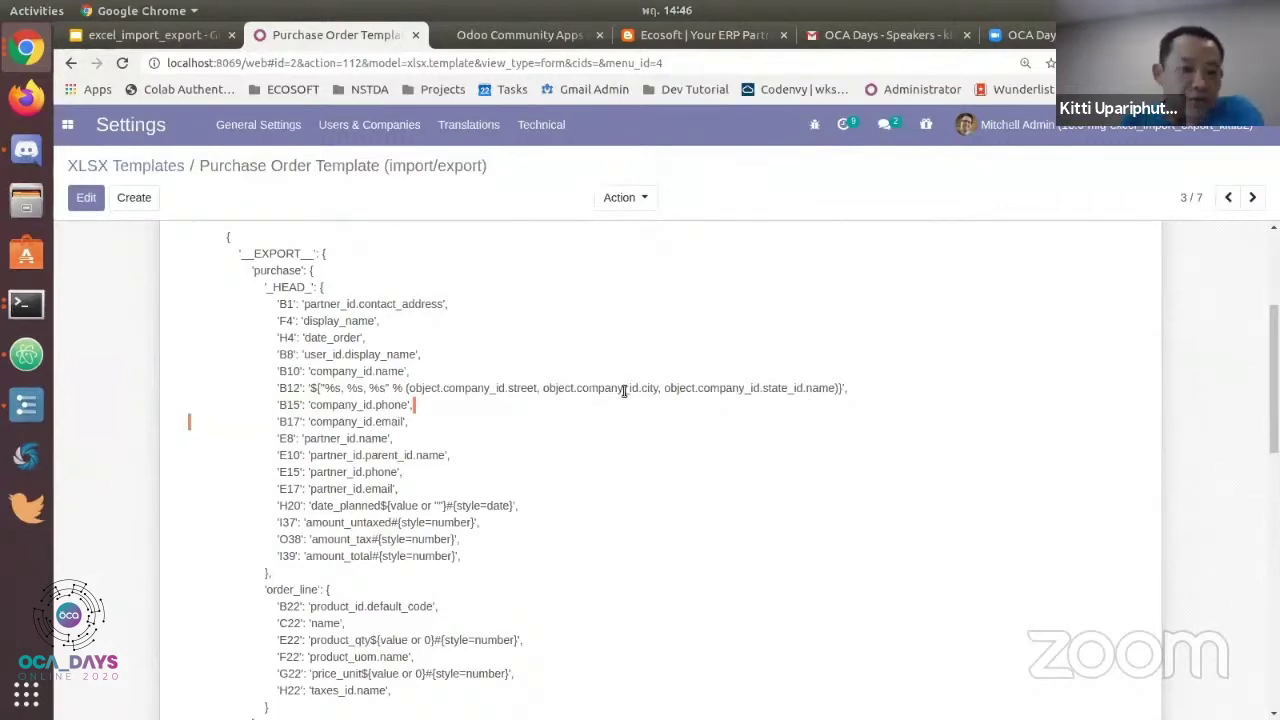
Examine the order_line section of the export instructions, highlighting cell B22 and its product_id field
scroll(624, 390, down, 1)
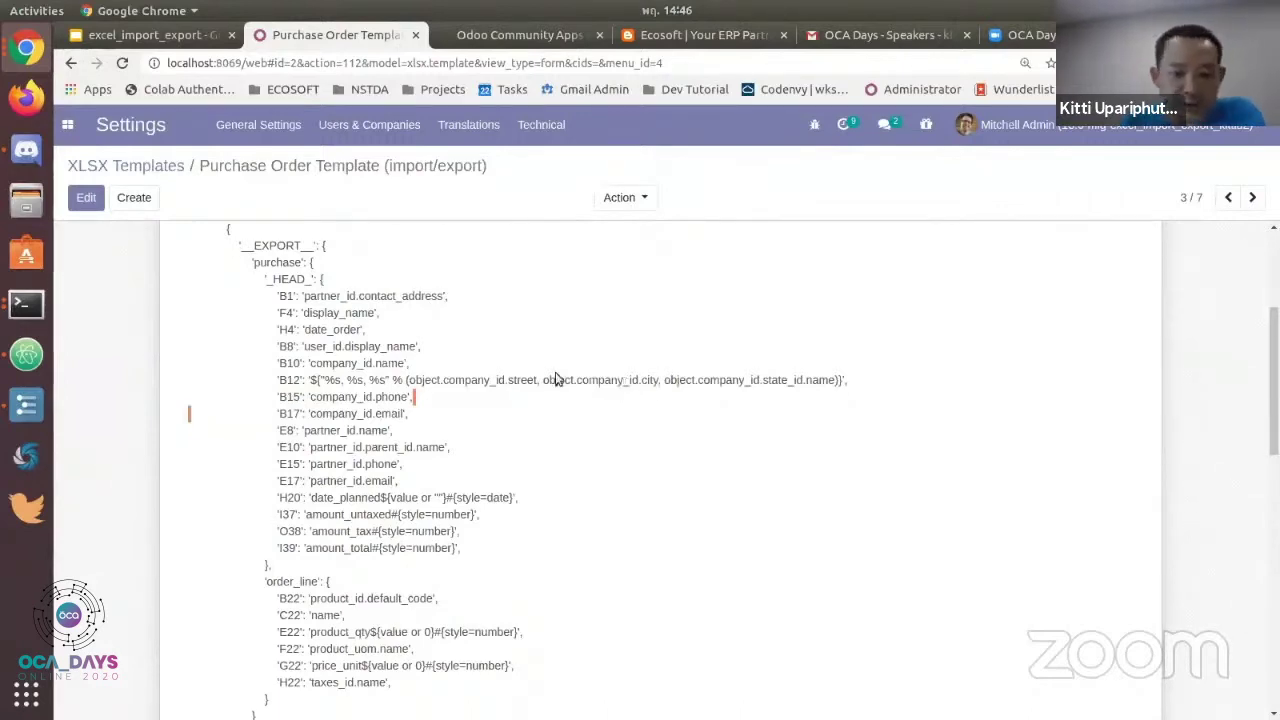
scroll(416, 378, down, 2)
scroll(416, 378, down, 3)
double_click(285, 404)
scroll(392, 420, down, 1)
double_click(288, 391)
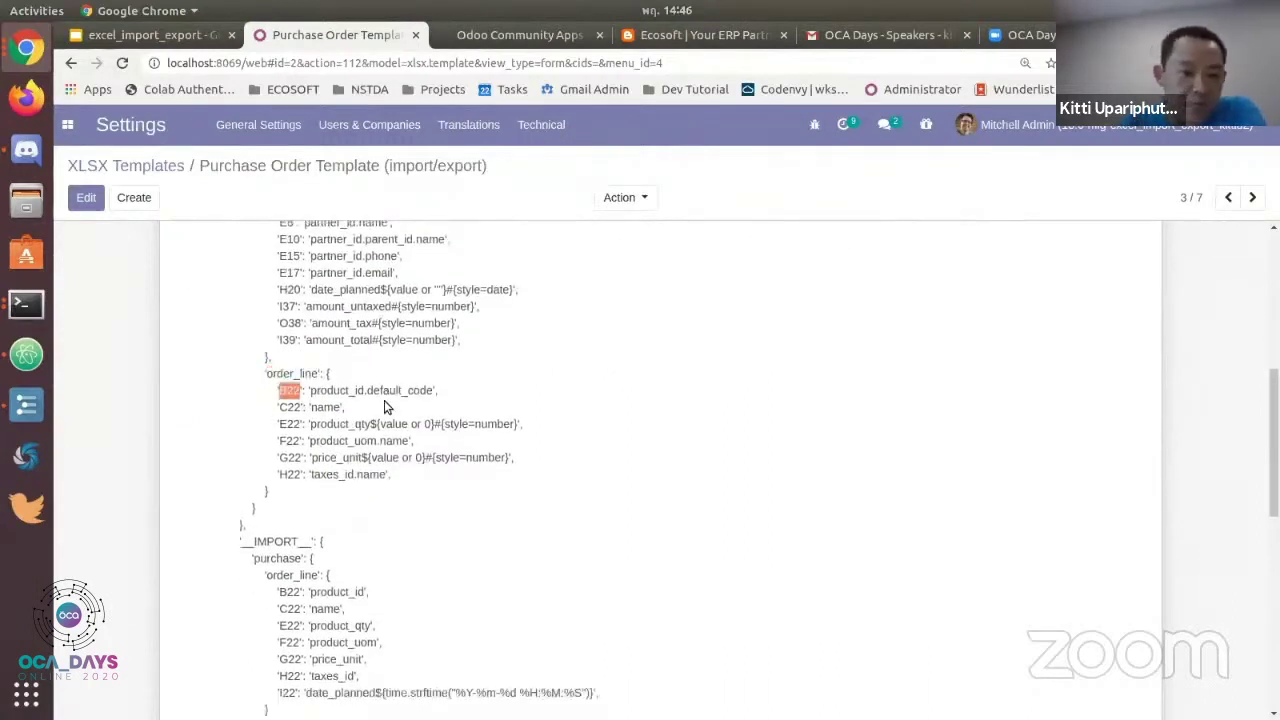
double_click(336, 390)
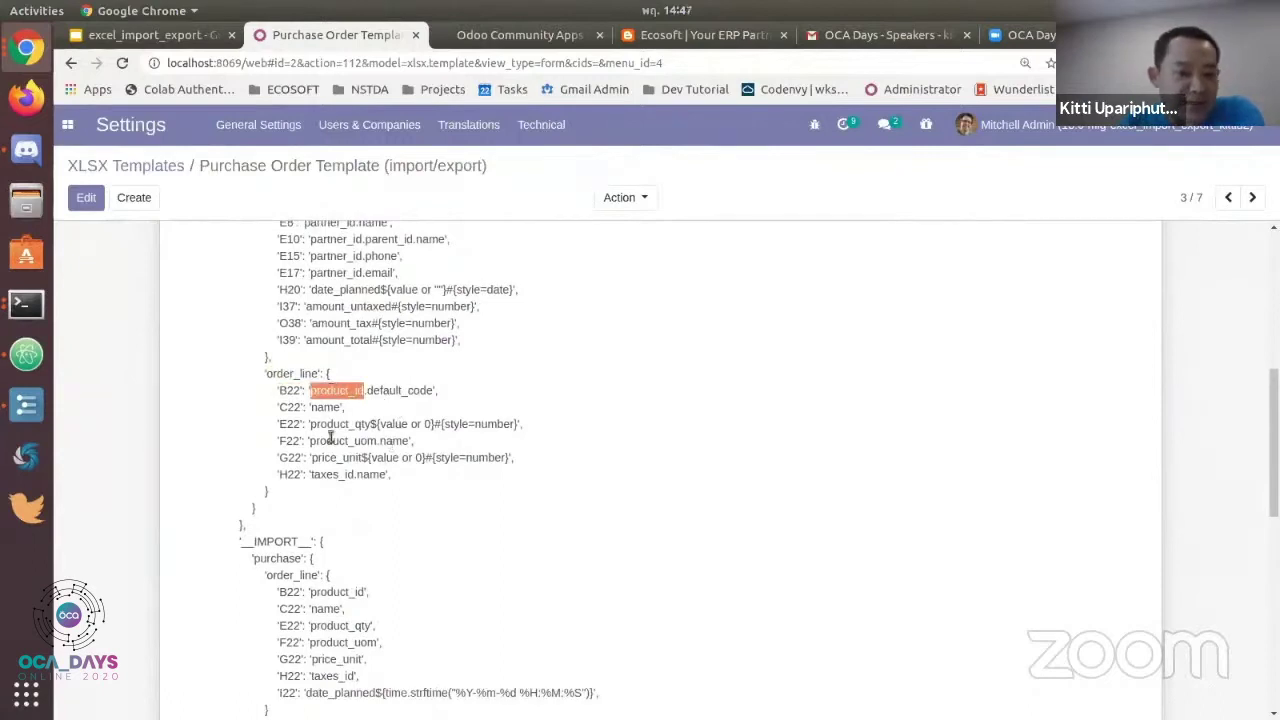
Examine the E22 export mapping part by part: the product_qty field, the "value or 0" expression and the number style
scroll(488, 412, down, 1)
double_click(414, 385)
double_click(338, 385)
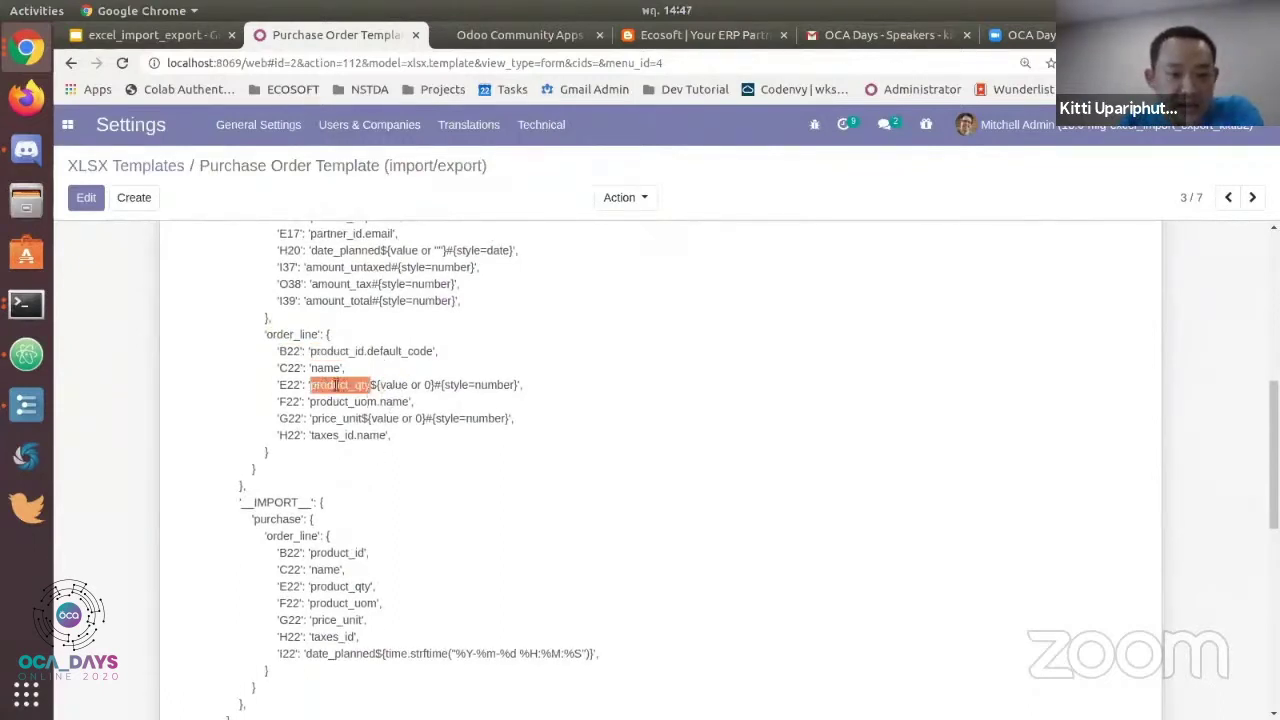
click(391, 383)
double_click(391, 384)
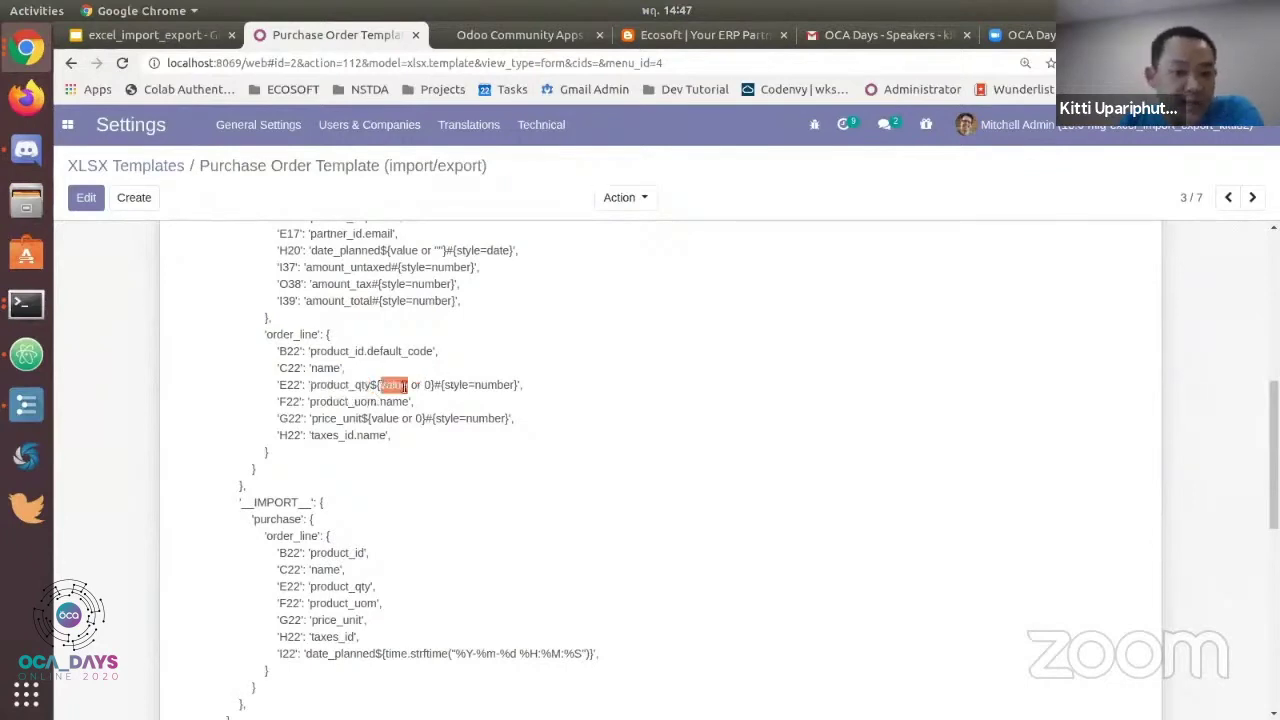
double_click(425, 385)
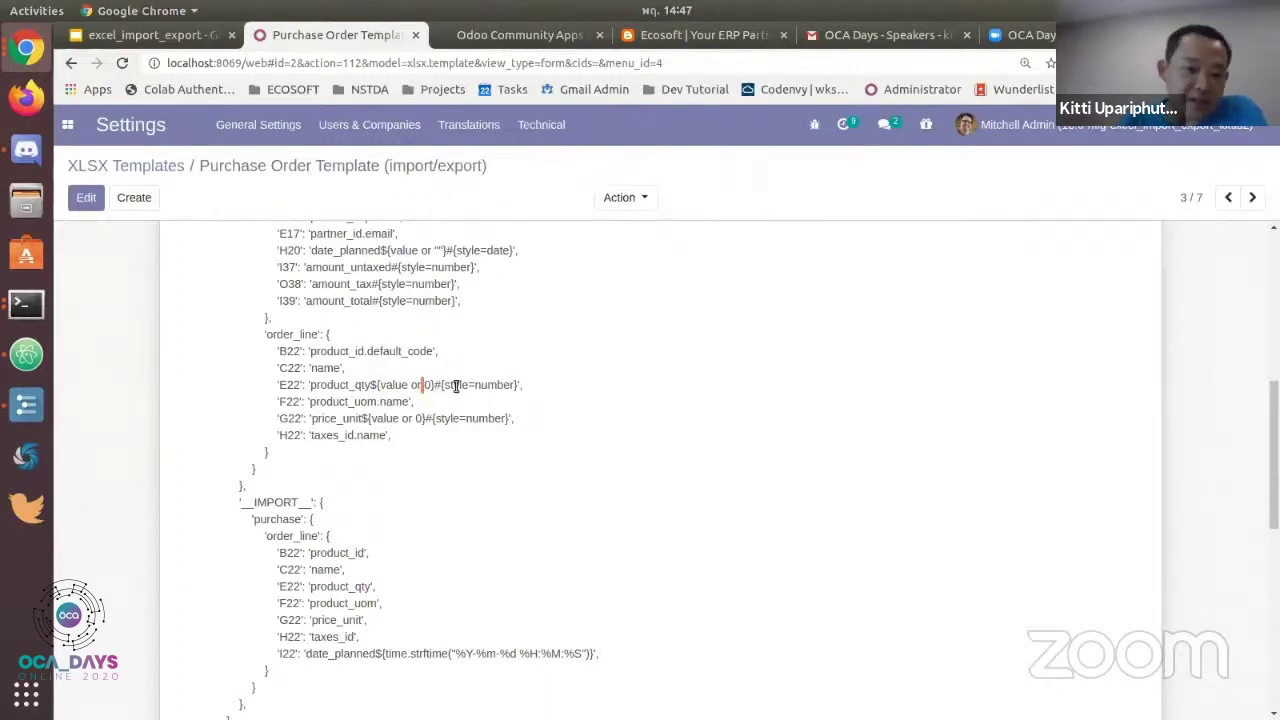
double_click(456, 385)
Examine the __IMPORT__ section, highlighting the purchase sheet key, order_line and the B22 cell mapping
scroll(535, 403, down, 1)
scroll(535, 403, down, 4)
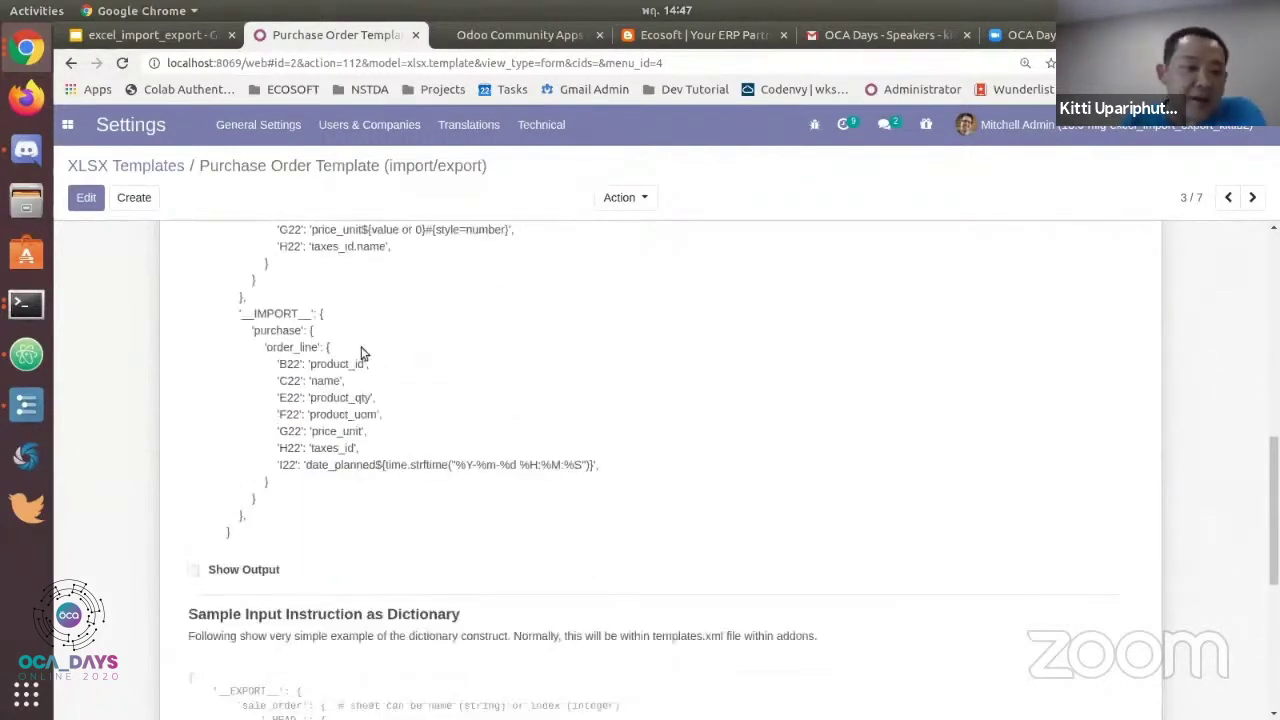
double_click(268, 314)
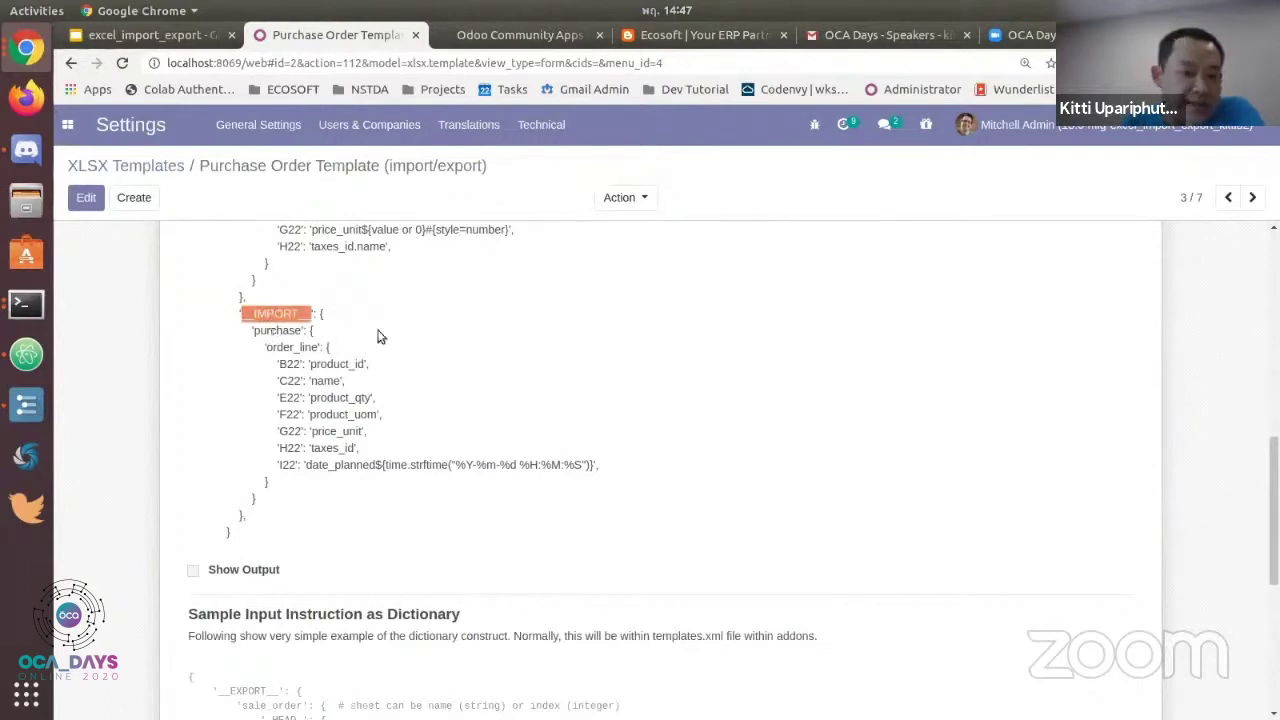
double_click(276, 331)
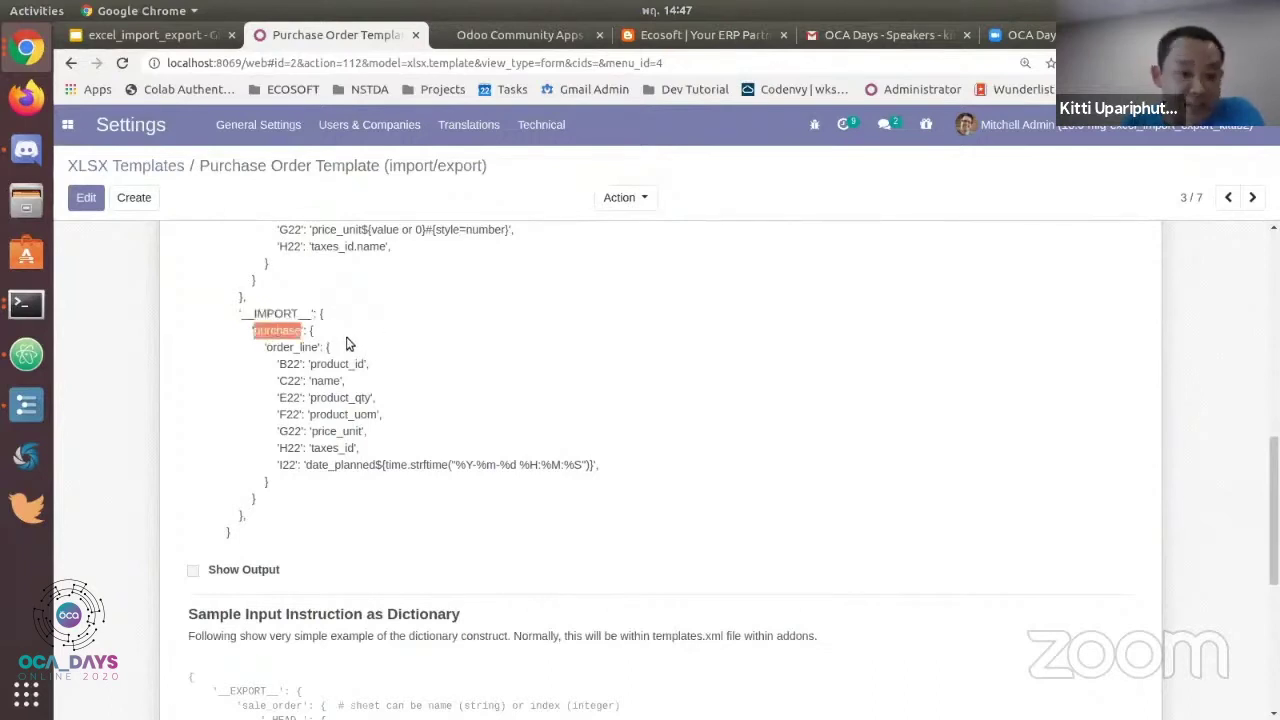
double_click(288, 347)
double_click(289, 364)
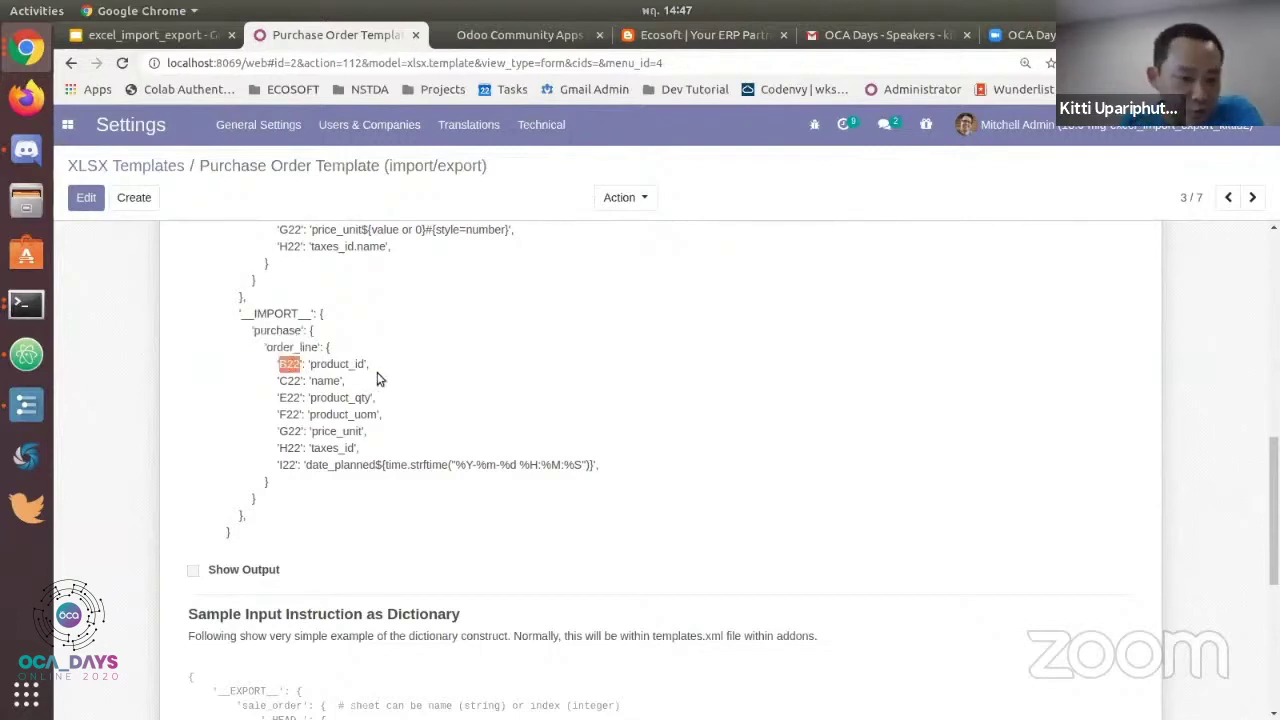
drag(377, 378, 462, 456)
double_click(279, 347)
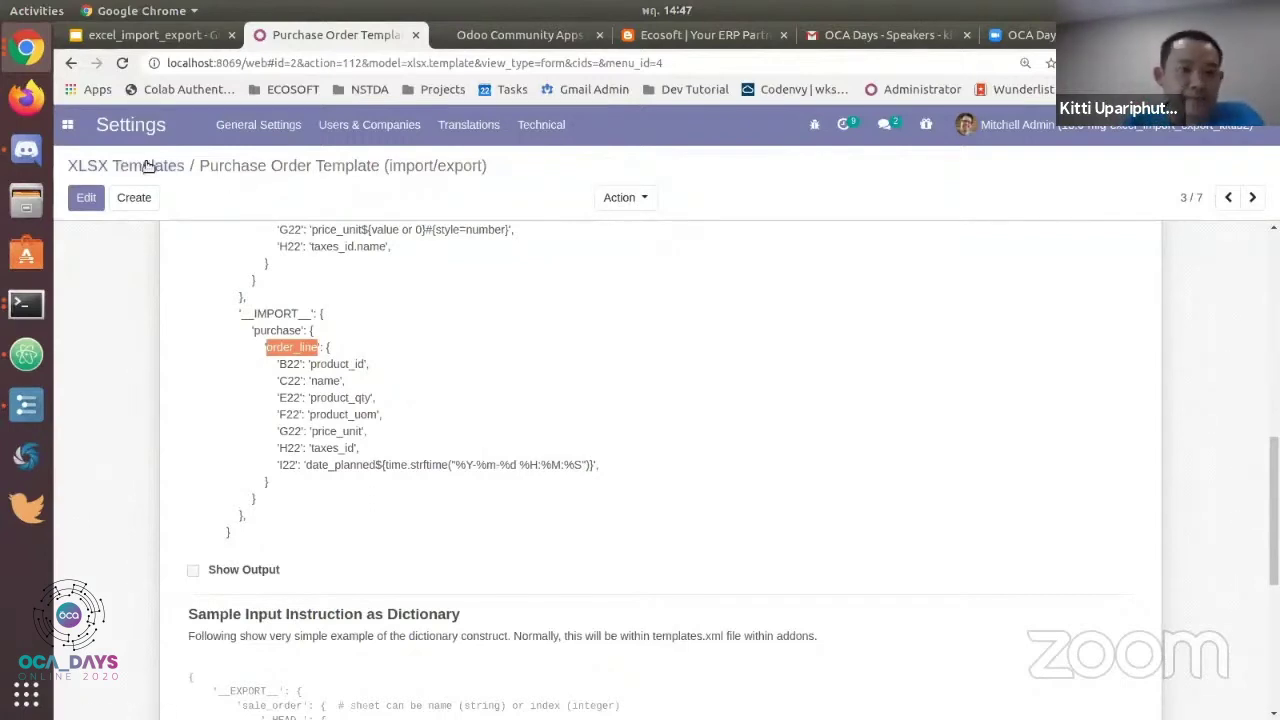
Return to the XLSX Templates list, then present the excel_import_export slides from Sample 1 through to the Step 1 action slide
click(222, 168)
click(196, 37)
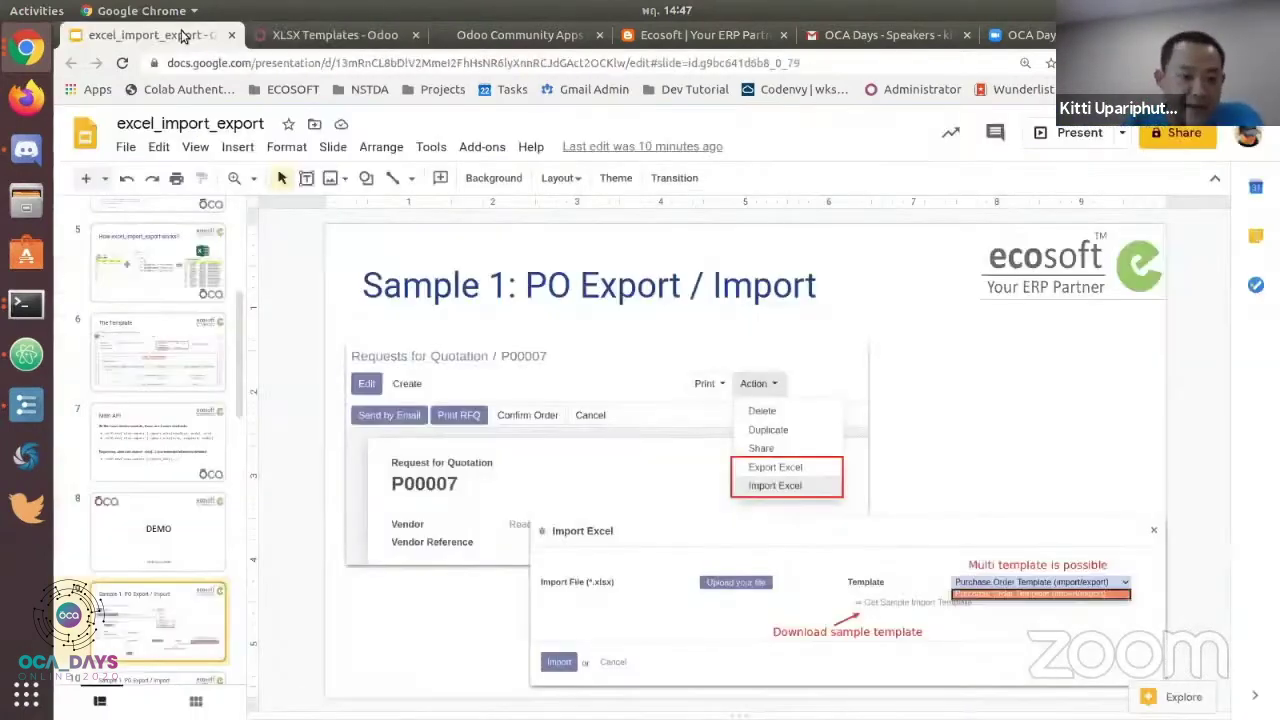
click(1073, 133)
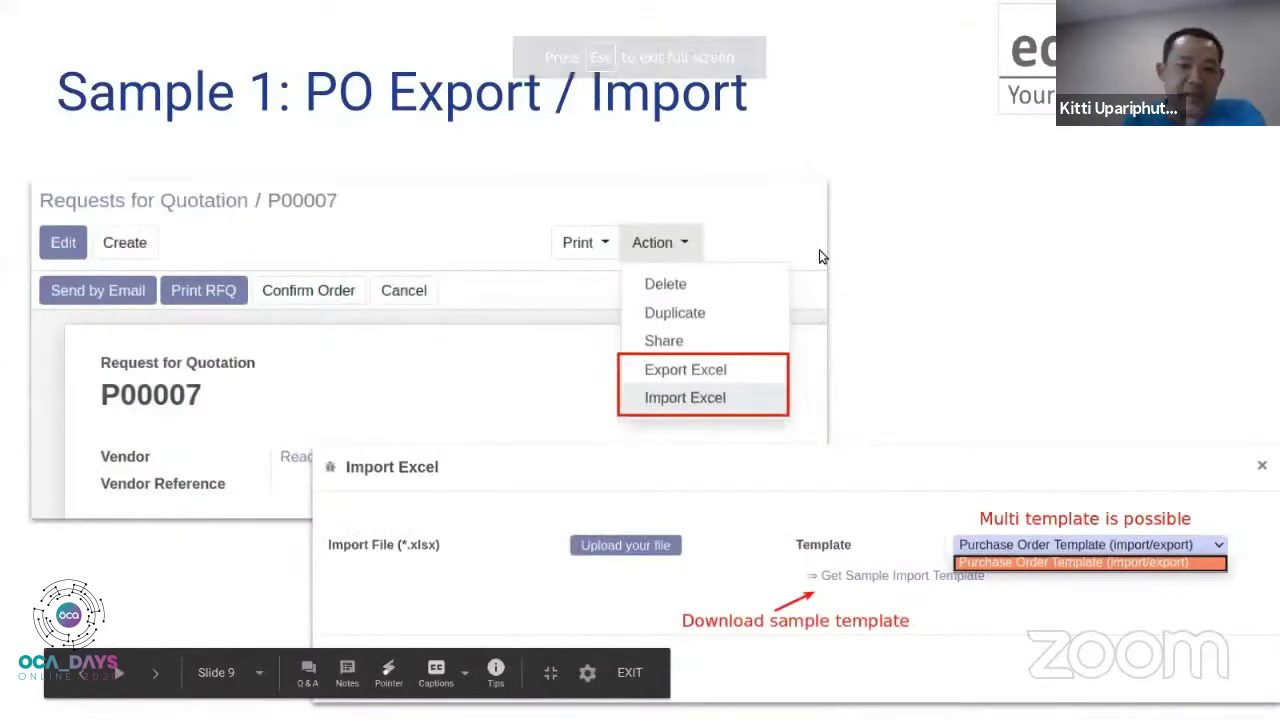
key(Right)
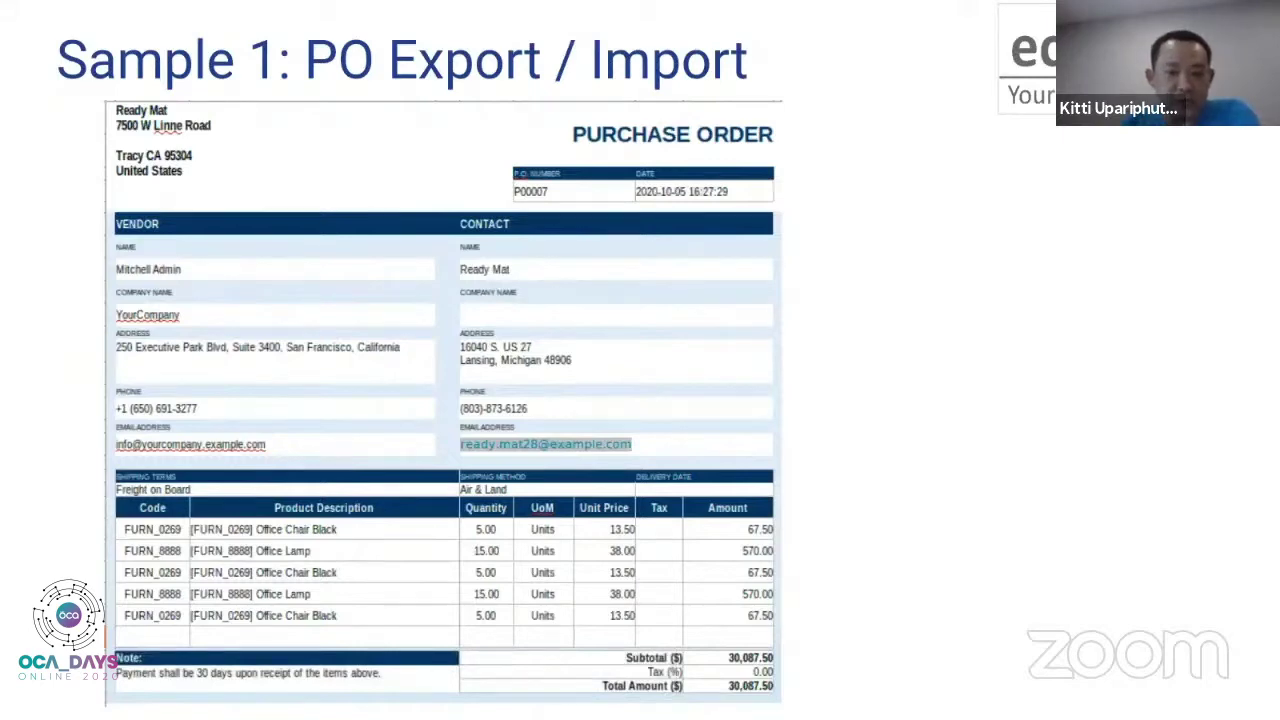
key(Right)
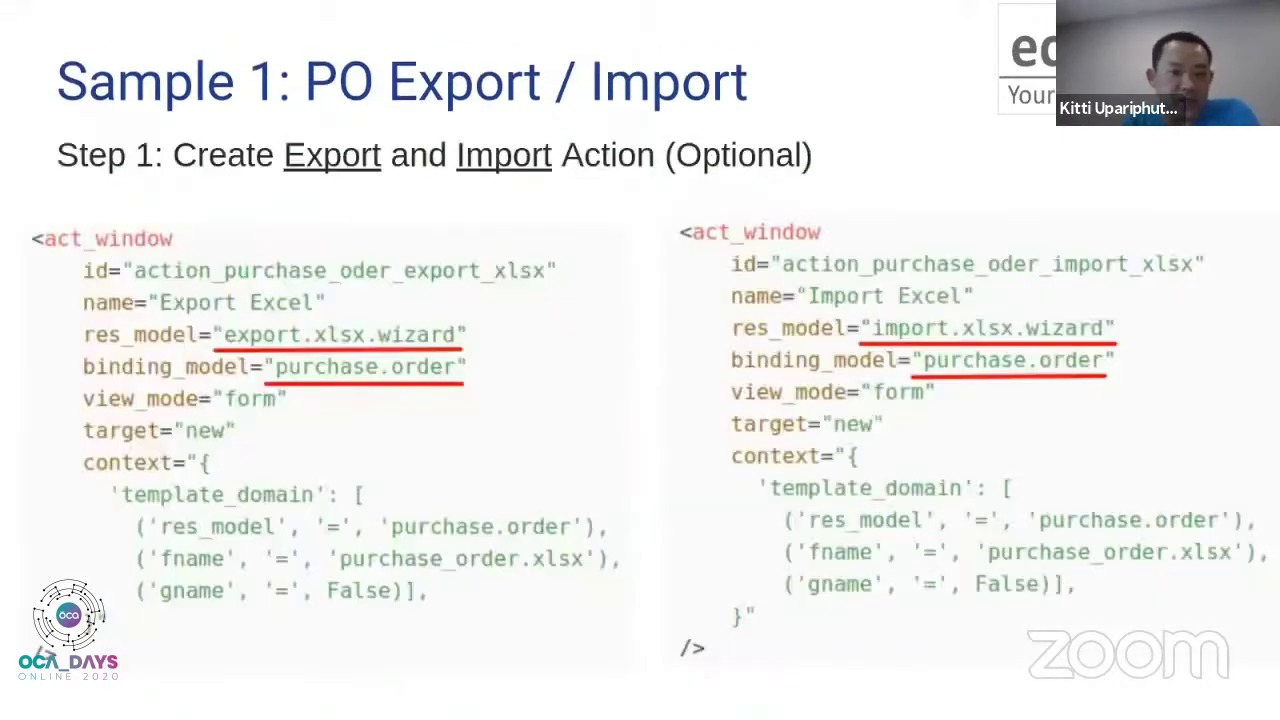
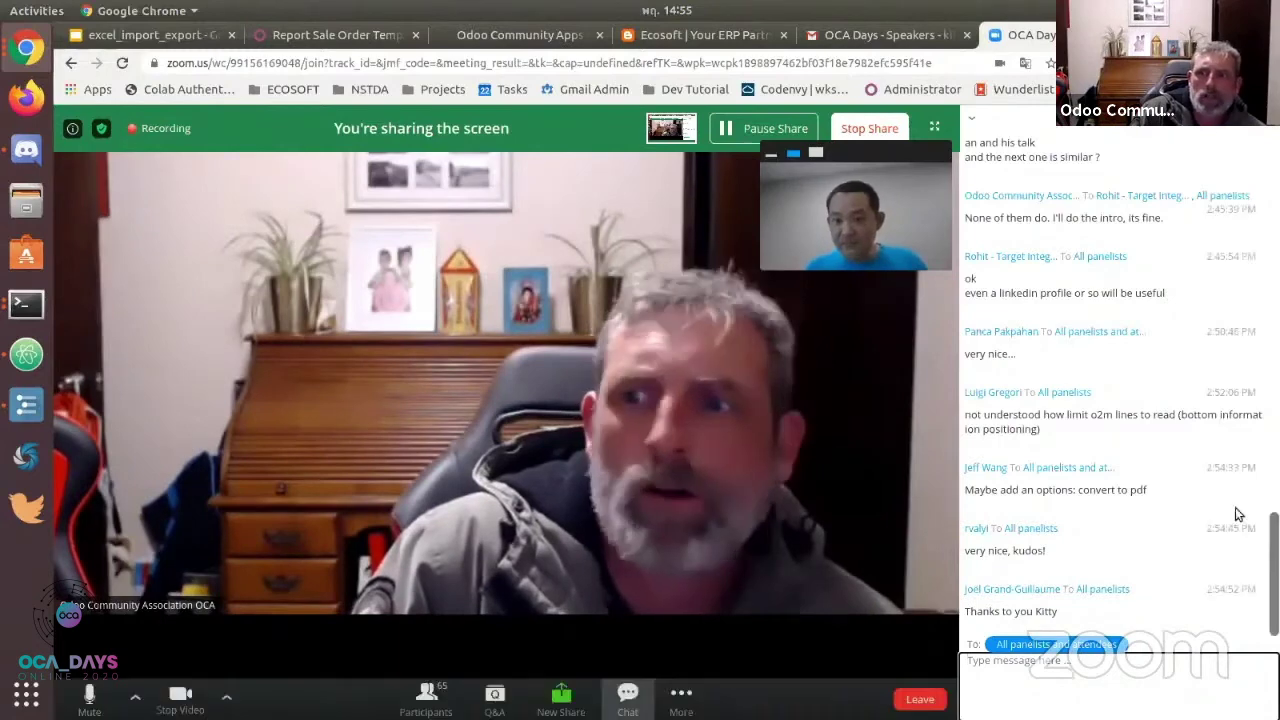
Look back through the earlier messages in the Zoom group chat
scroll(1237, 514, up, 5)
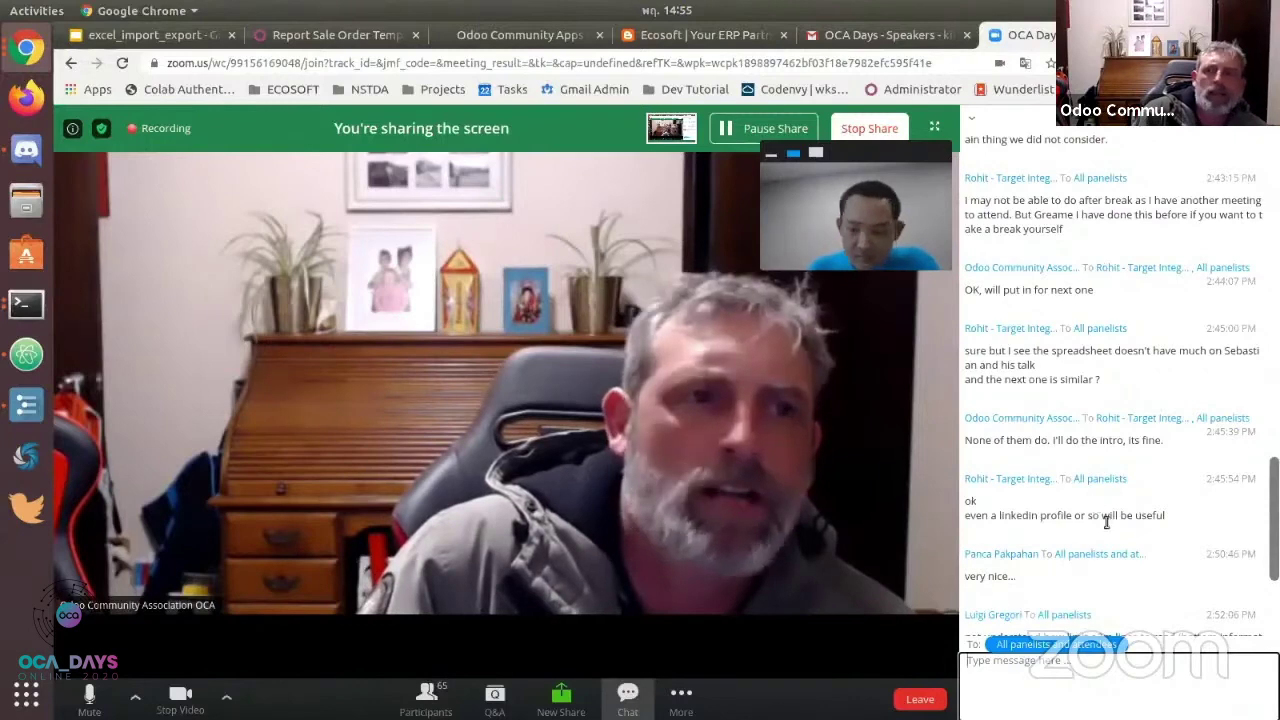
scroll(1107, 528, up, 7)
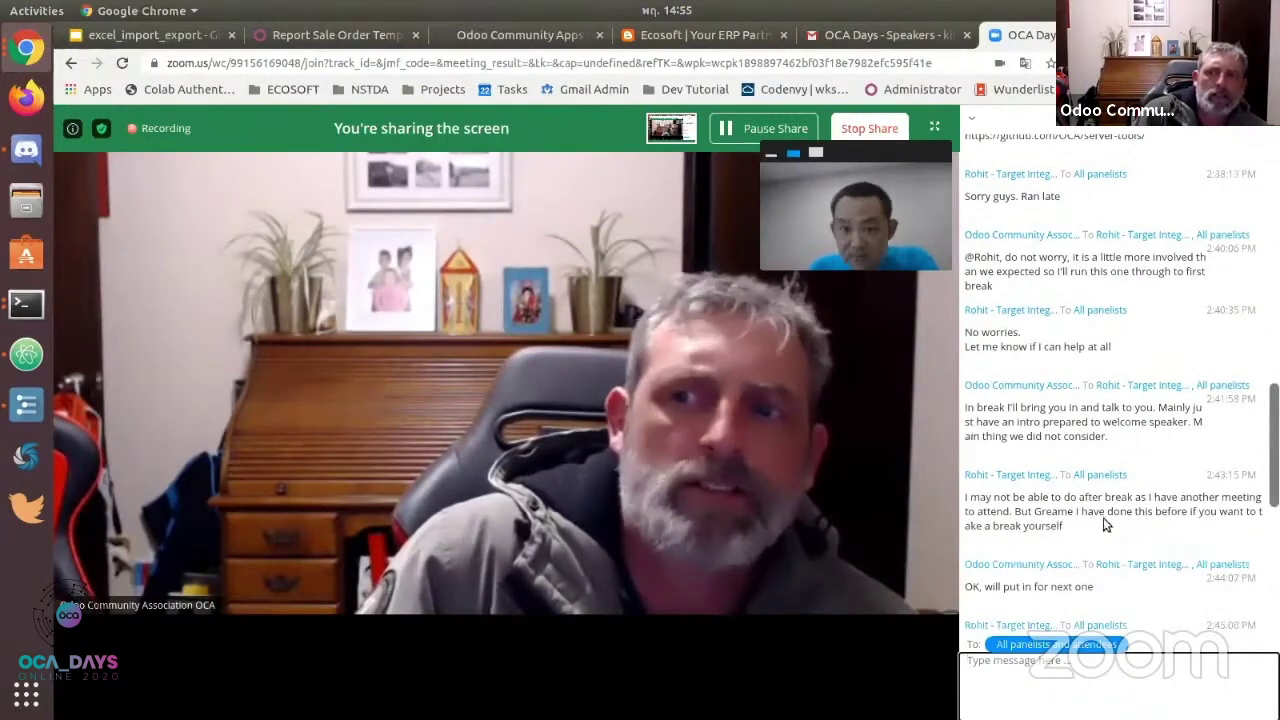
Switch to the excel_import_export presentation and show the Sample 2: Excel Report slides for Steps 1 to 3
click(184, 38)
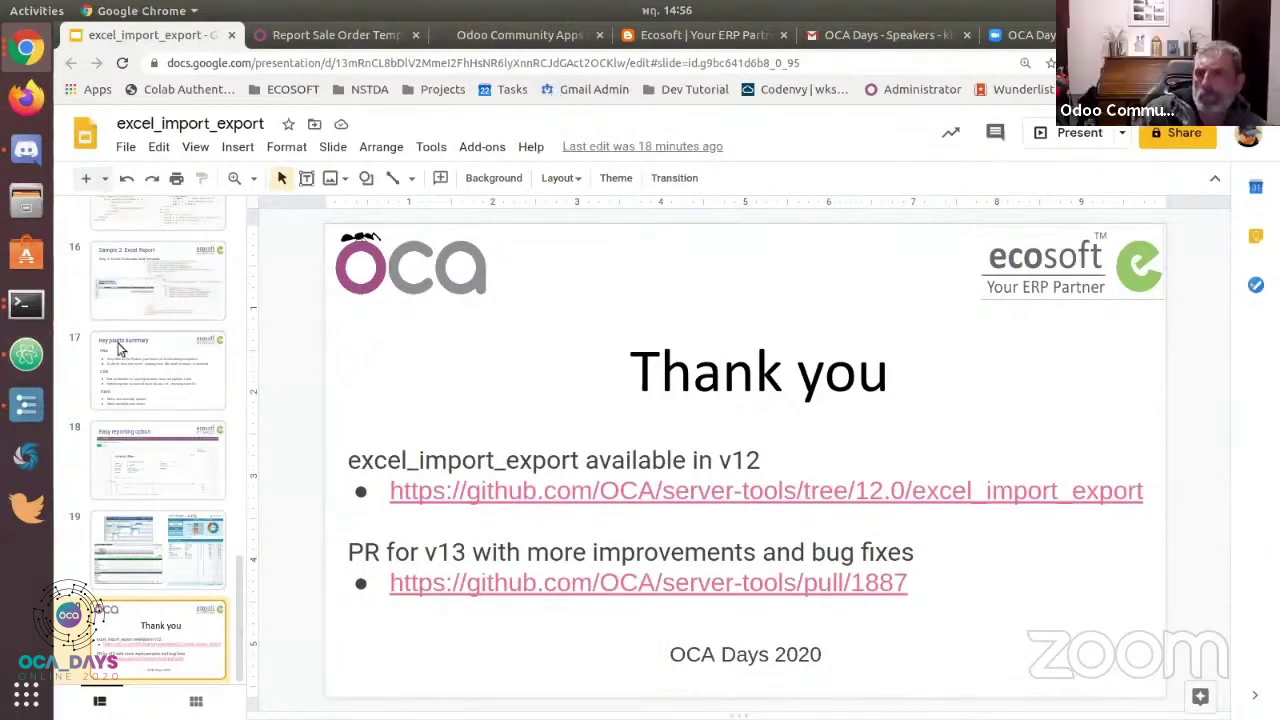
scroll(191, 491, up, 1)
scroll(191, 491, up, 2)
click(170, 339)
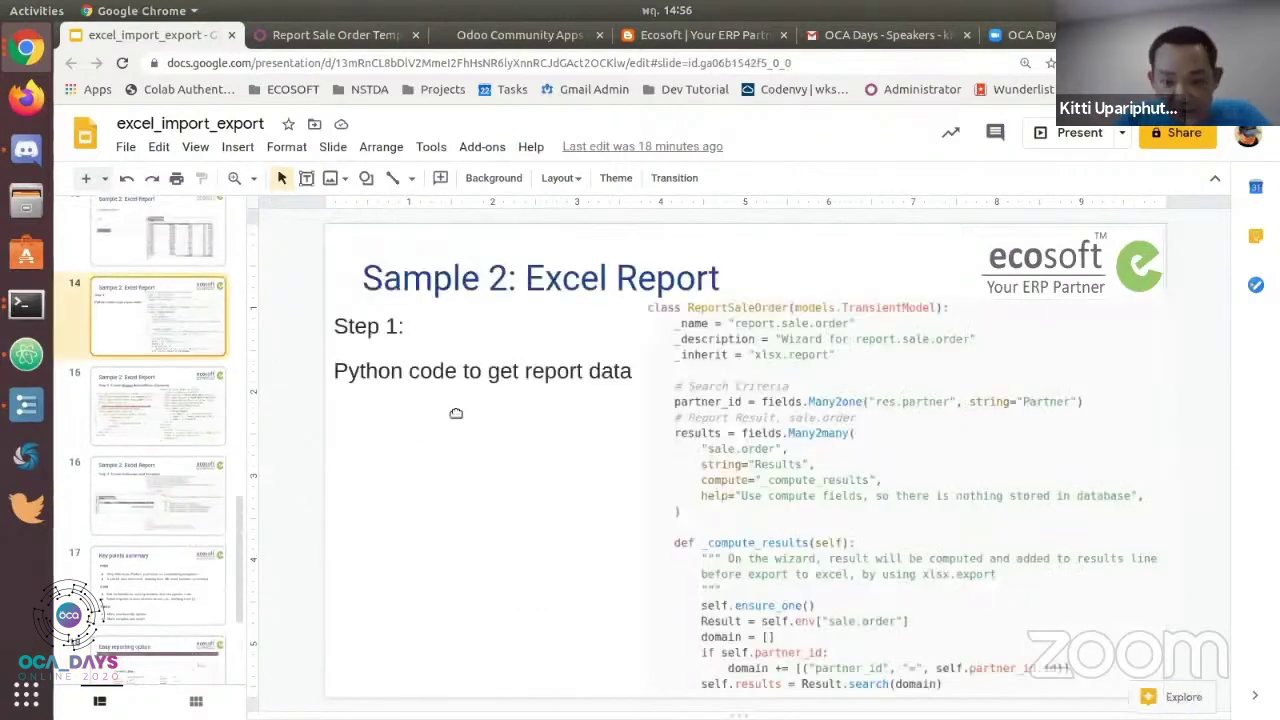
click(142, 426)
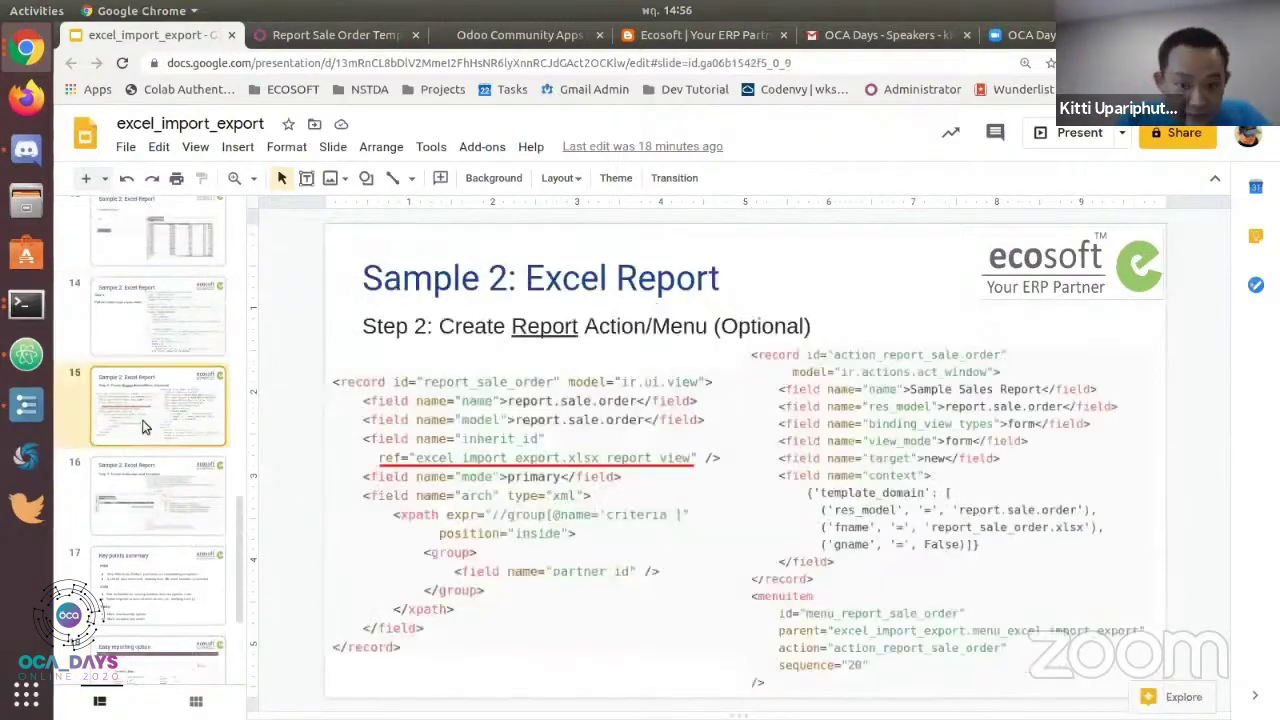
click(174, 500)
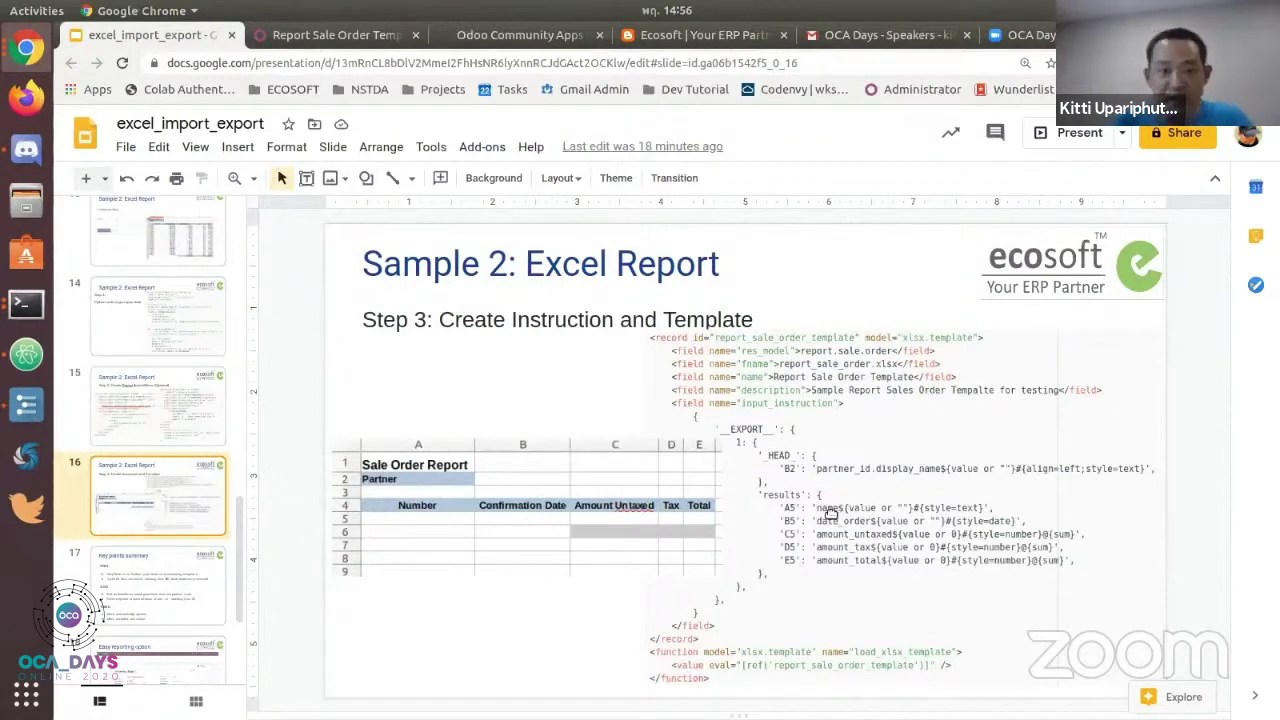
click(145, 548)
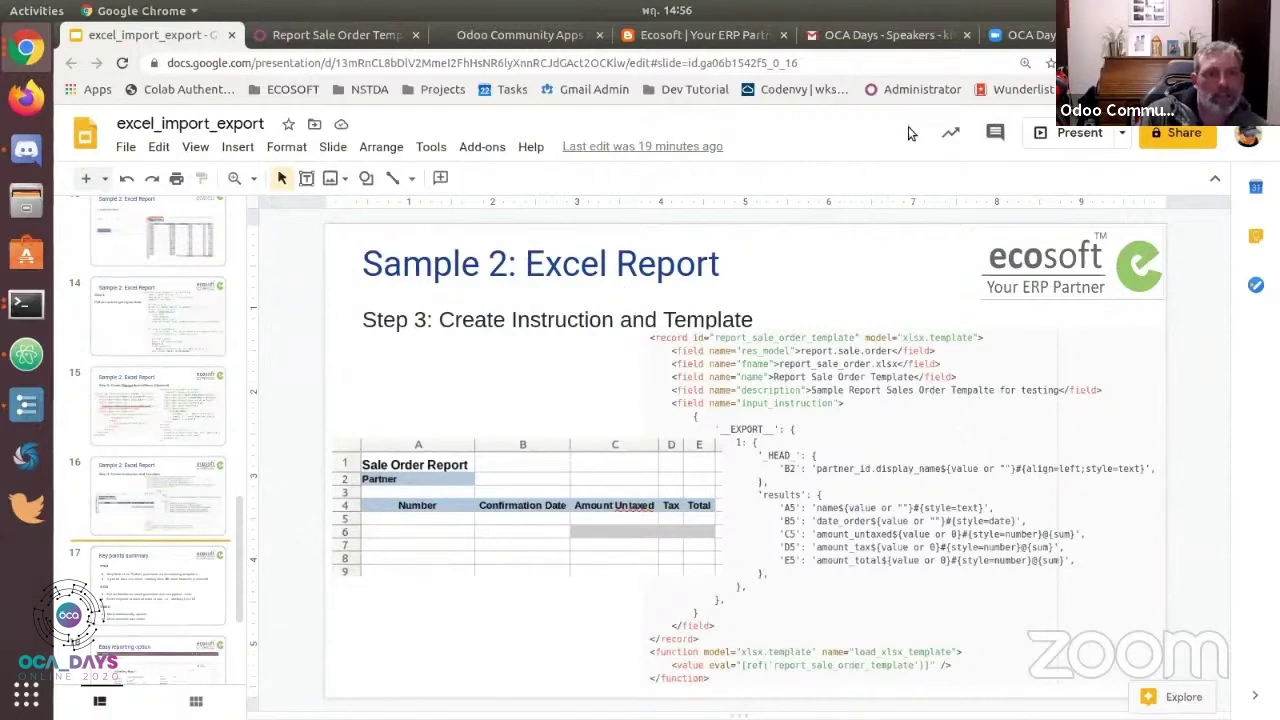
Switch to the Zoom meeting and review the group chat for attendee questions, back through the start and down to the newest messages
click(1043, 38)
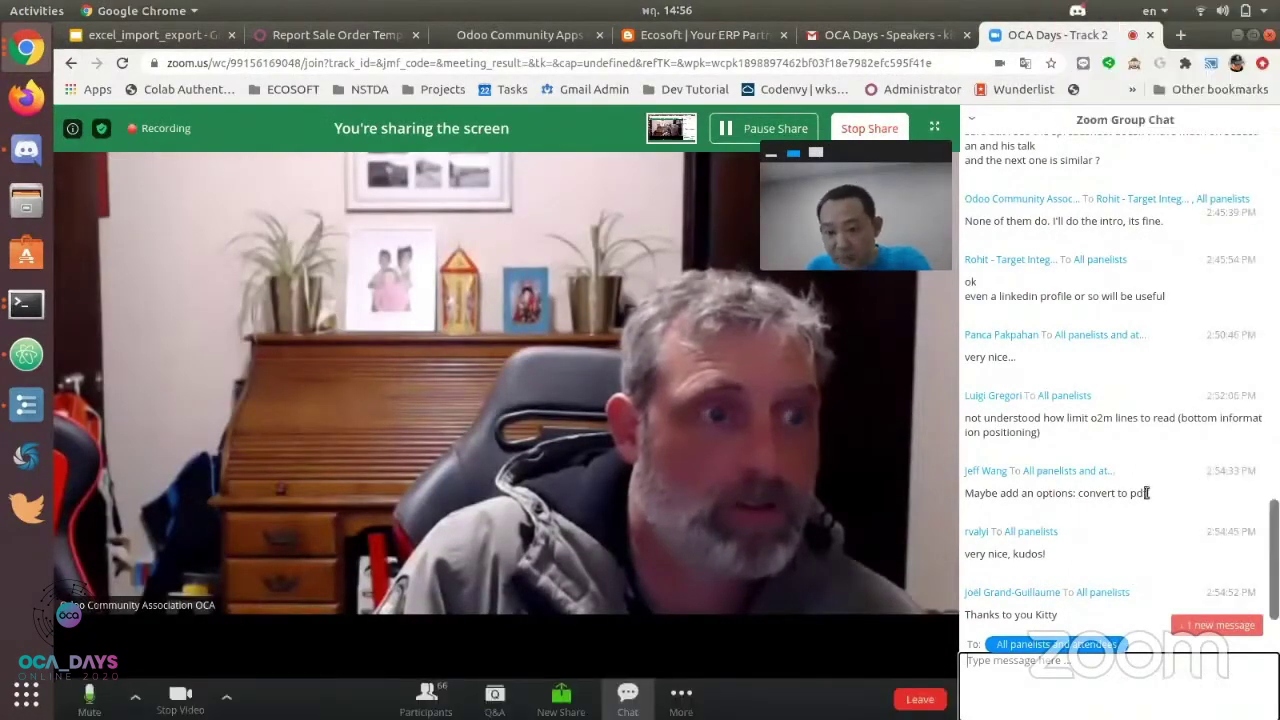
scroll(1146, 494, up, 5)
scroll(1146, 494, up, 2)
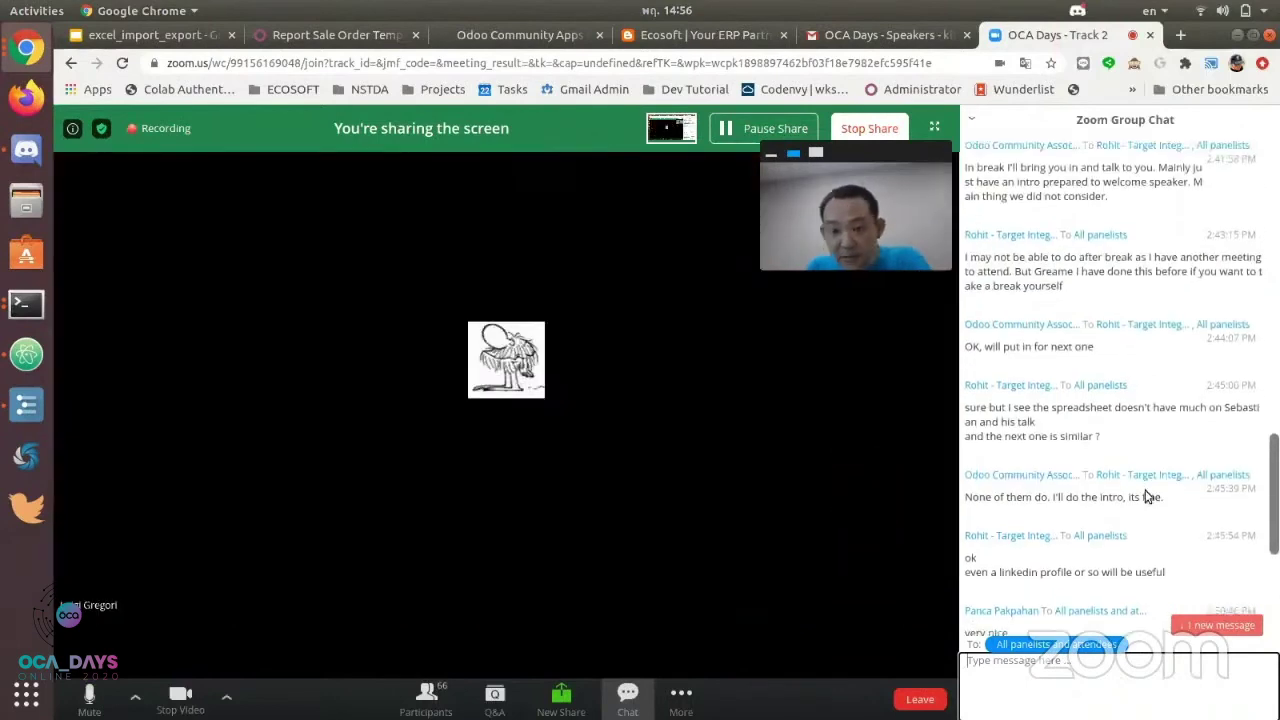
scroll(1107, 484, up, 8)
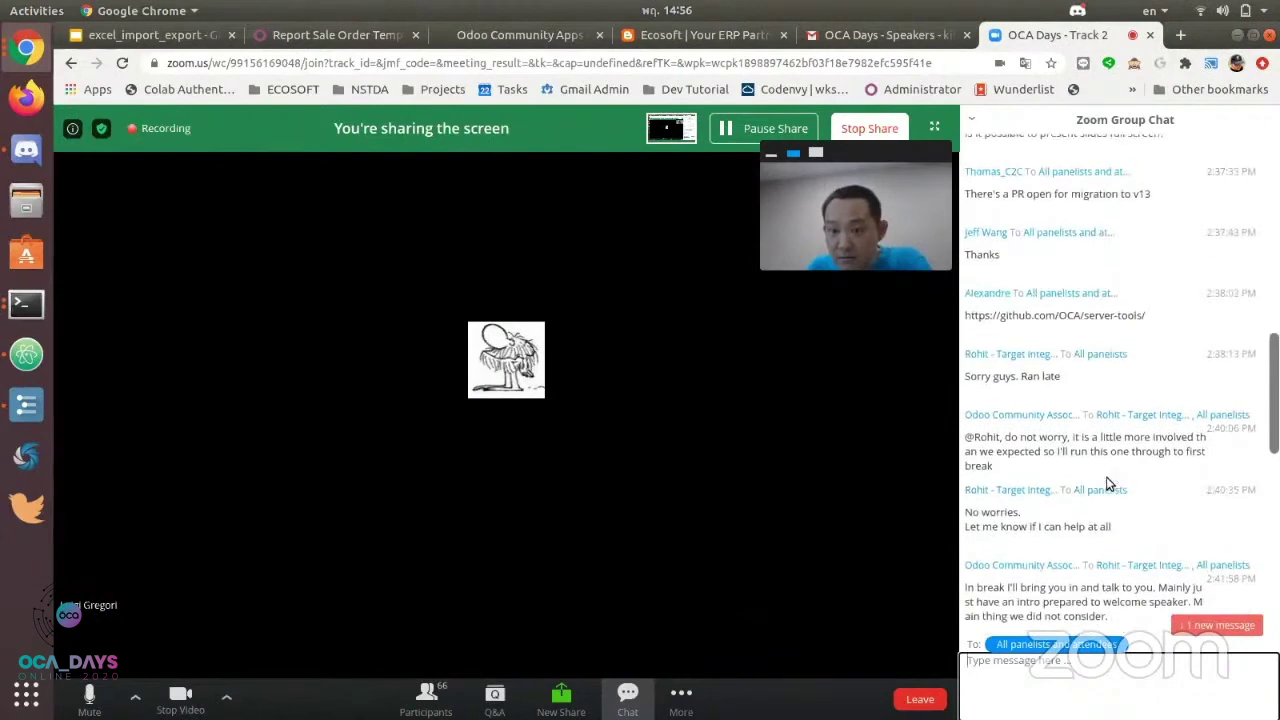
scroll(1107, 484, up, 2)
scroll(1107, 484, up, 3)
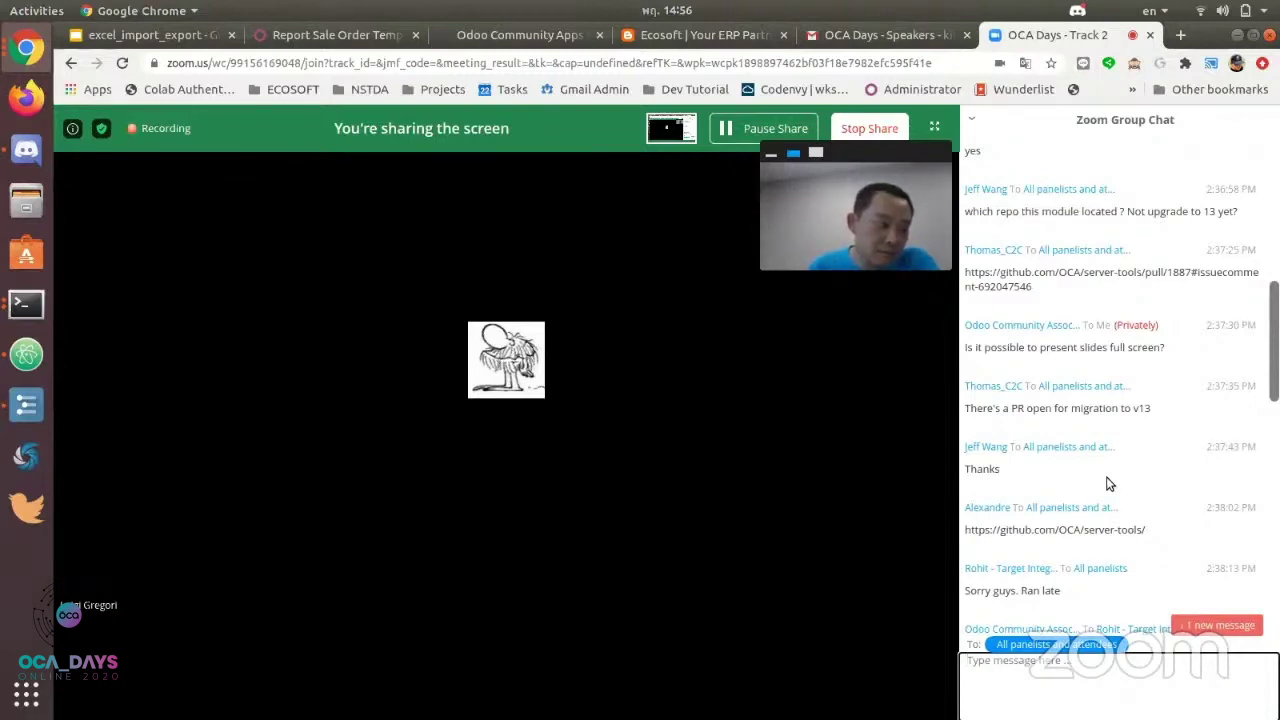
scroll(1107, 484, up, 5)
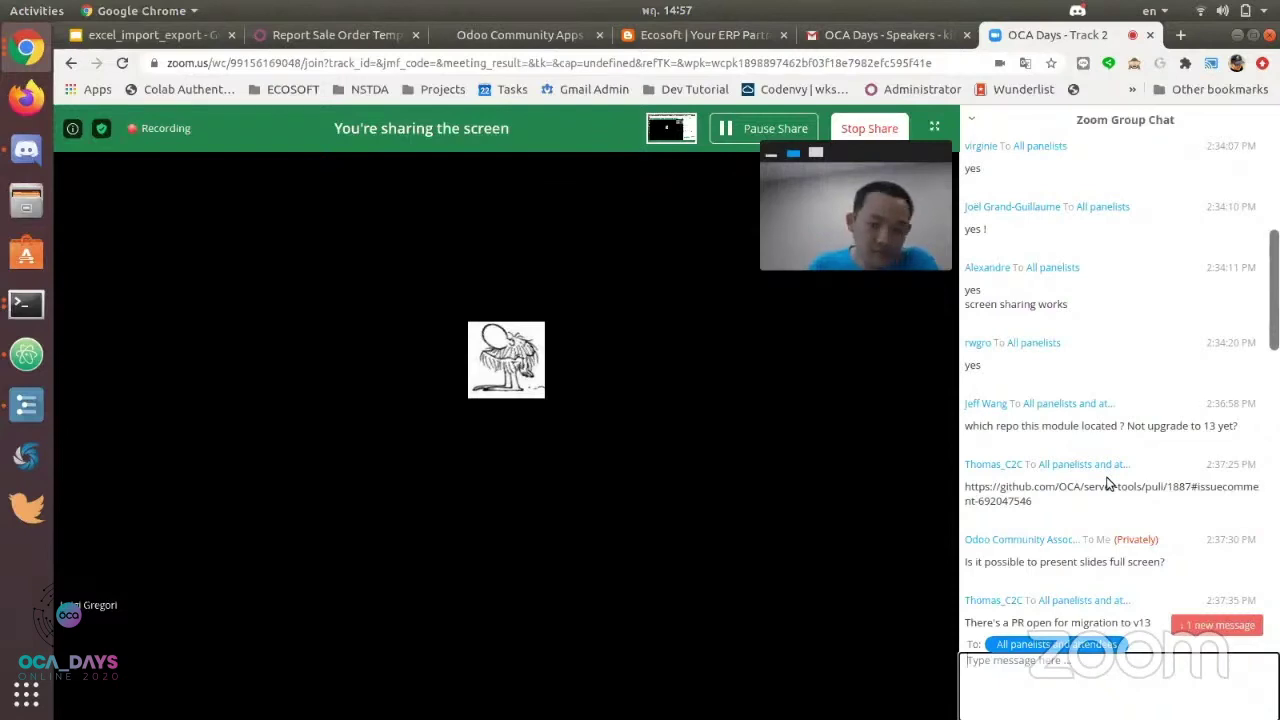
scroll(1107, 484, down, 15)
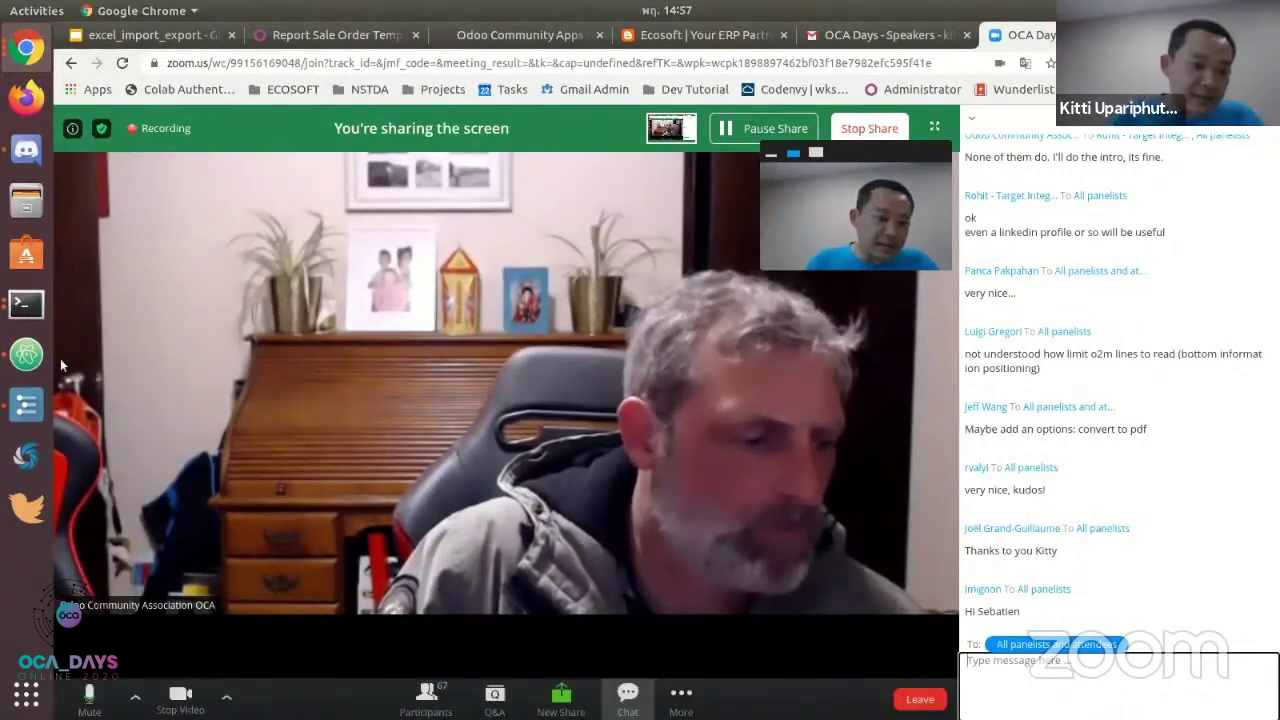
Switch to Atom and open templates.xml from excel_import_export_demo's import_export_sale_order folder at its __IMPORT__ section with _NODEL_order_line
click(27, 354)
scroll(270, 431, down, 1)
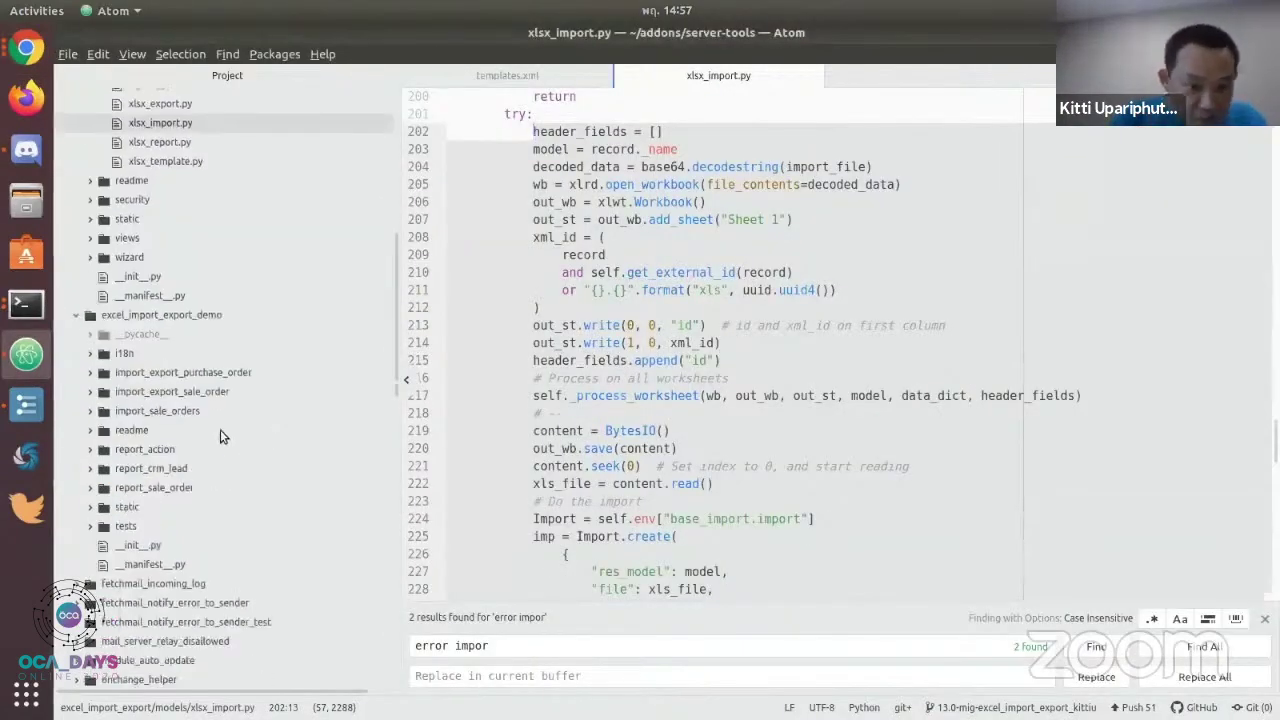
scroll(222, 460, up, 2)
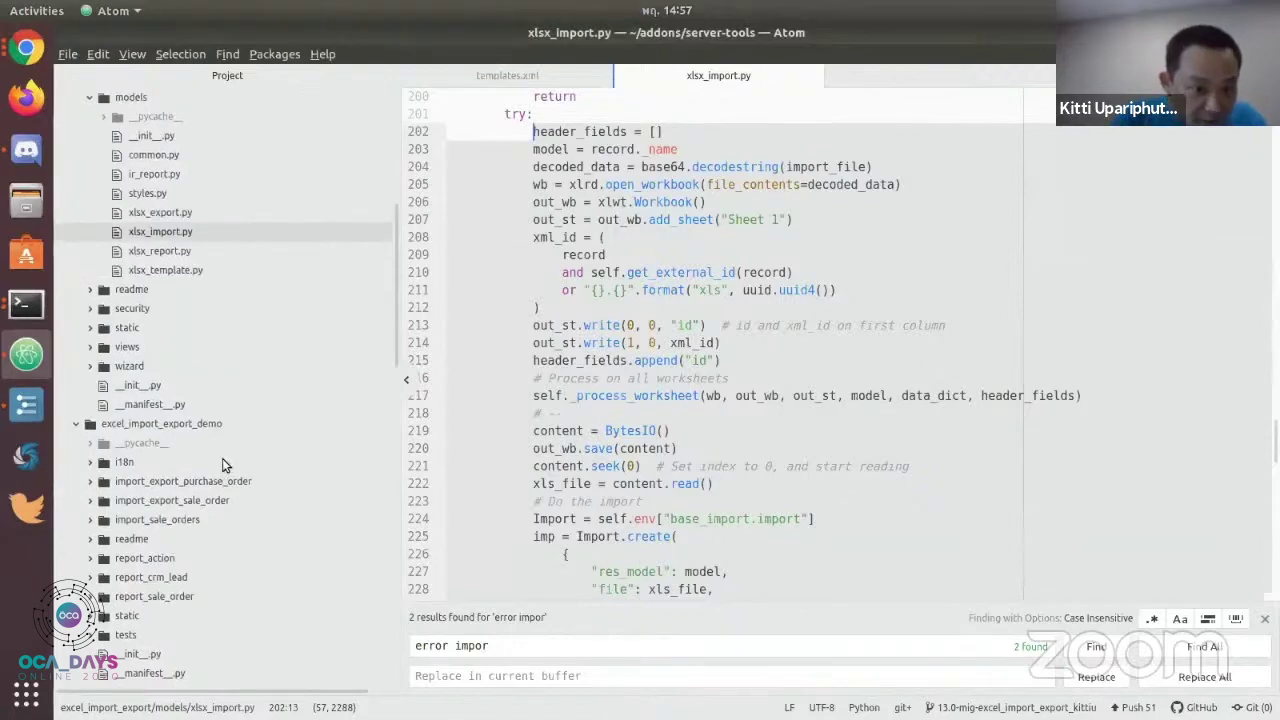
scroll(222, 458, down, 1)
click(190, 432)
scroll(251, 449, down, 1)
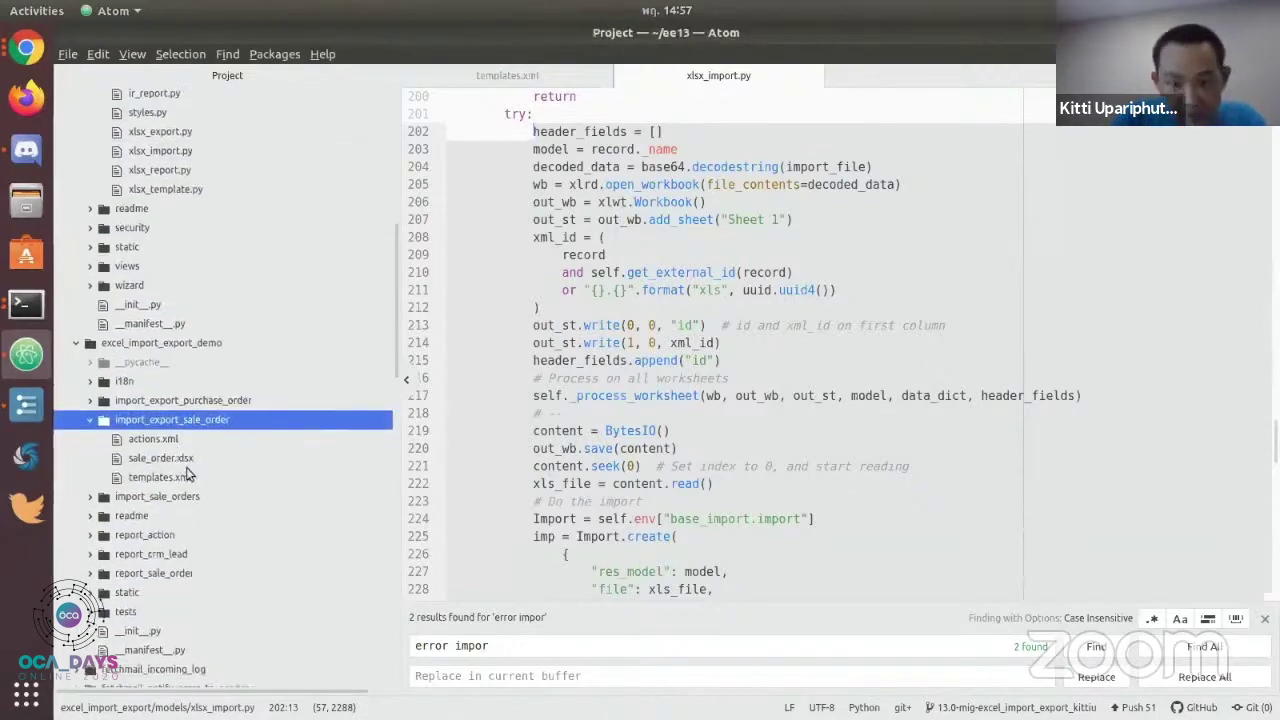
click(186, 477)
scroll(725, 445, down, 6)
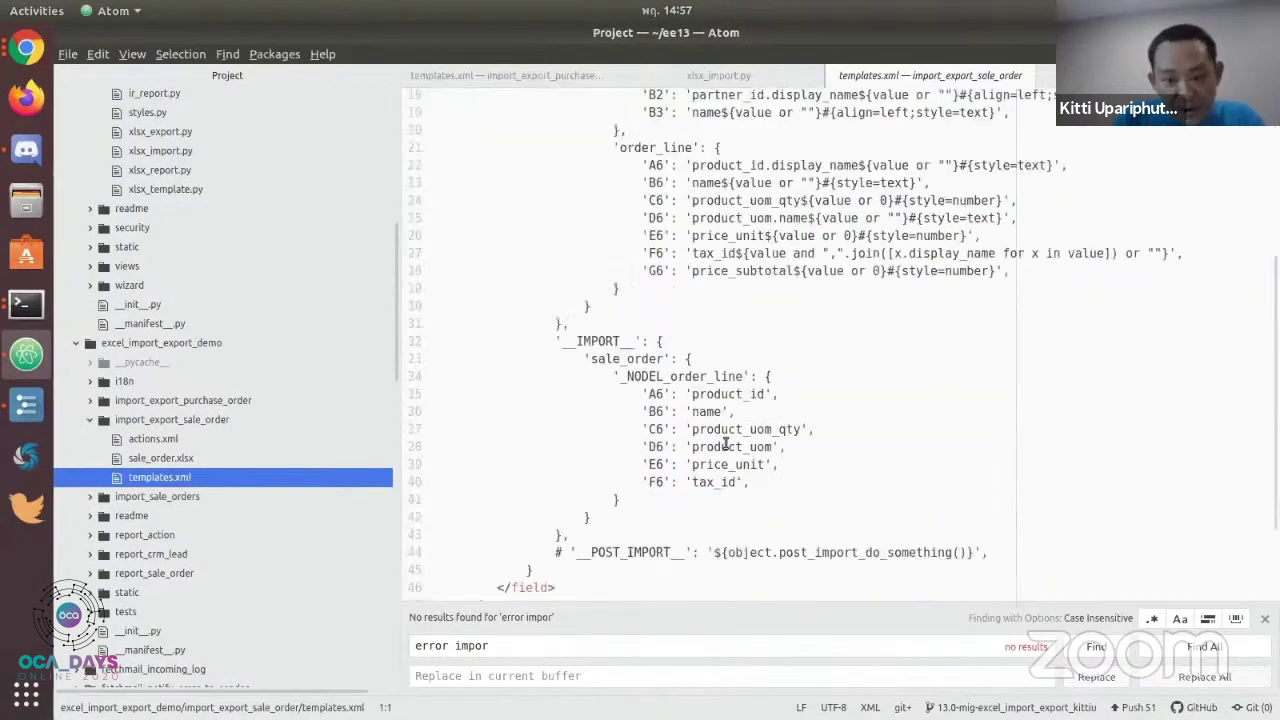
Append the row limit [100] to _NODEL_order_line in the __IMPORT__ section, and remove it again
click(670, 377)
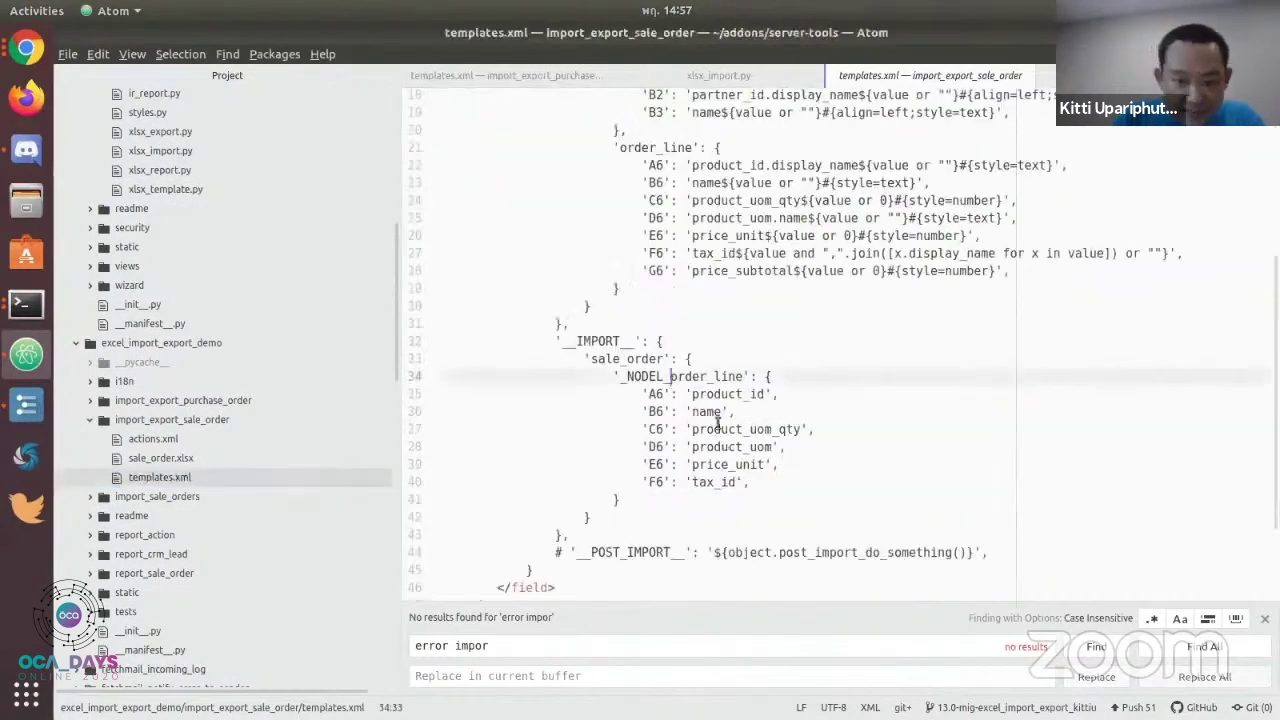
click(737, 376)
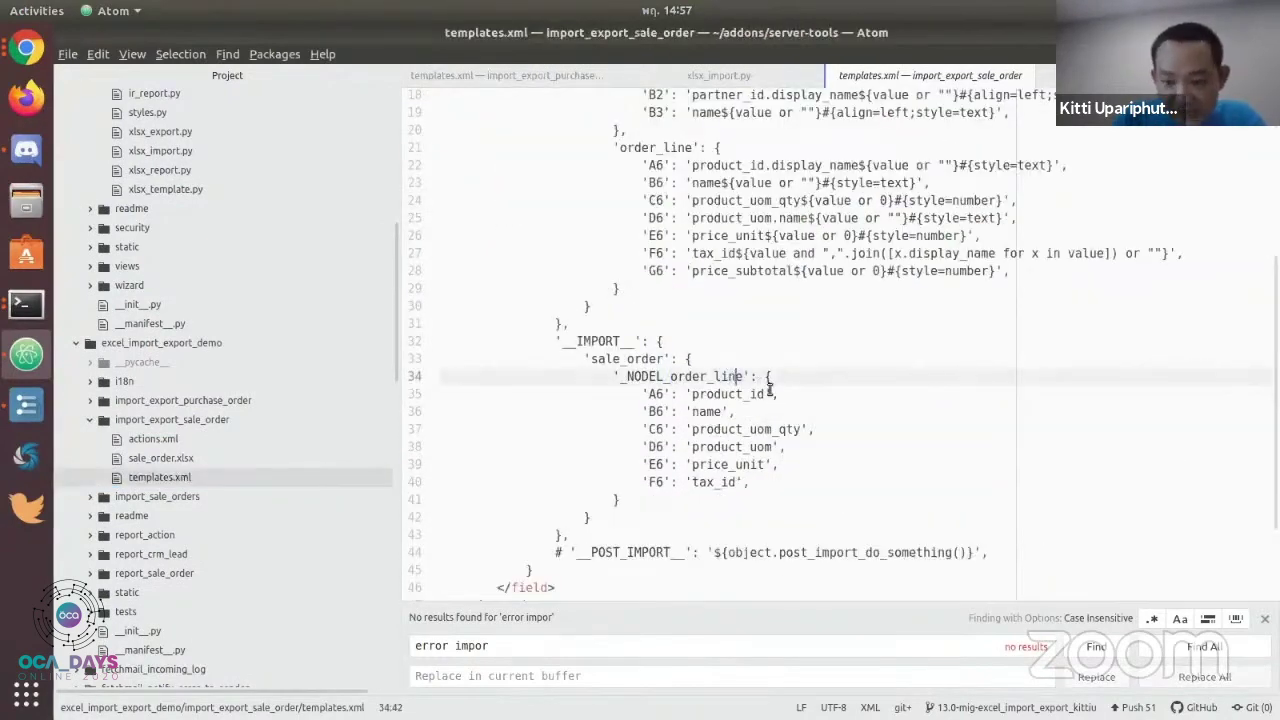
text([100)
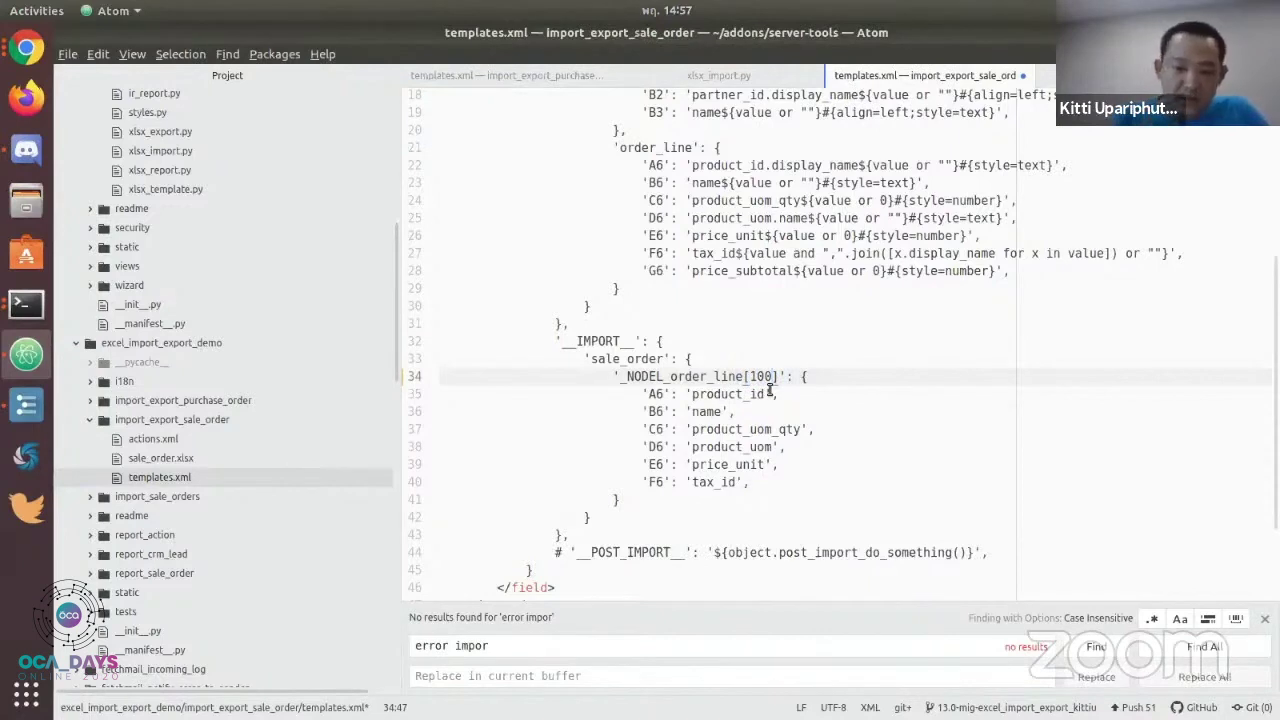
key(BackSpace)
key(BackSpace)
key(BackSpace)
key(BackSpace)
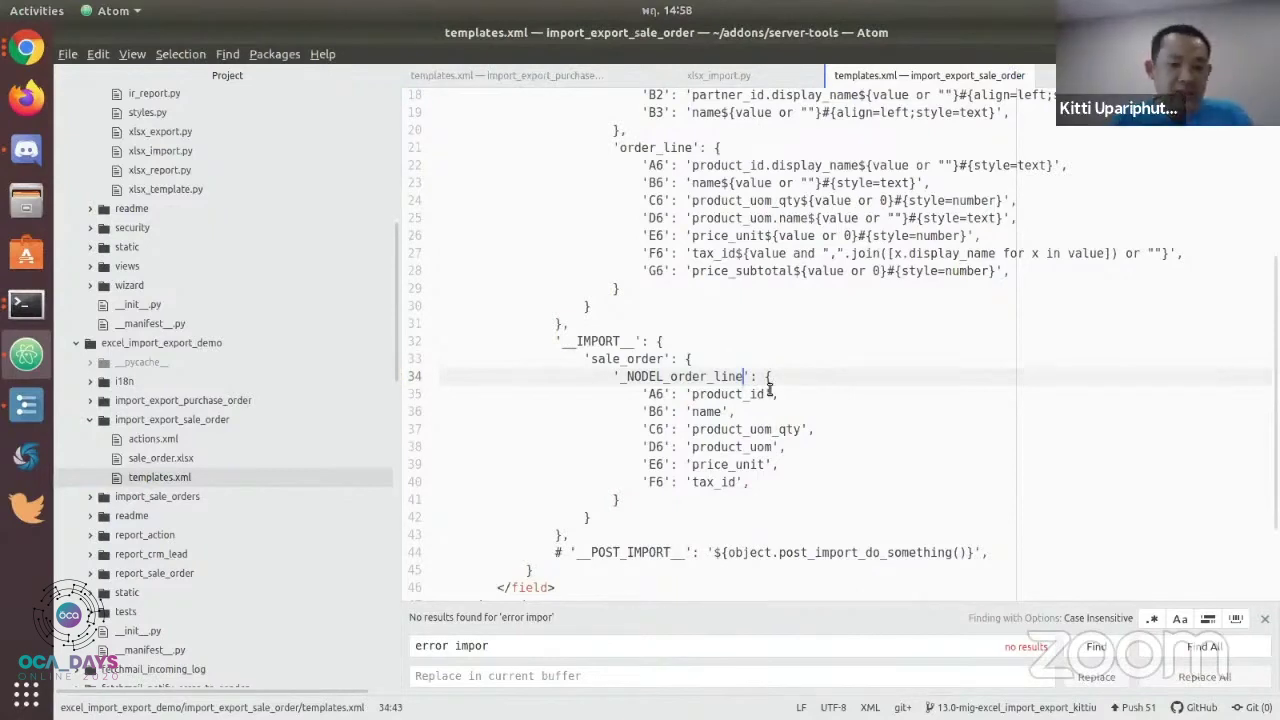
click(758, 347)
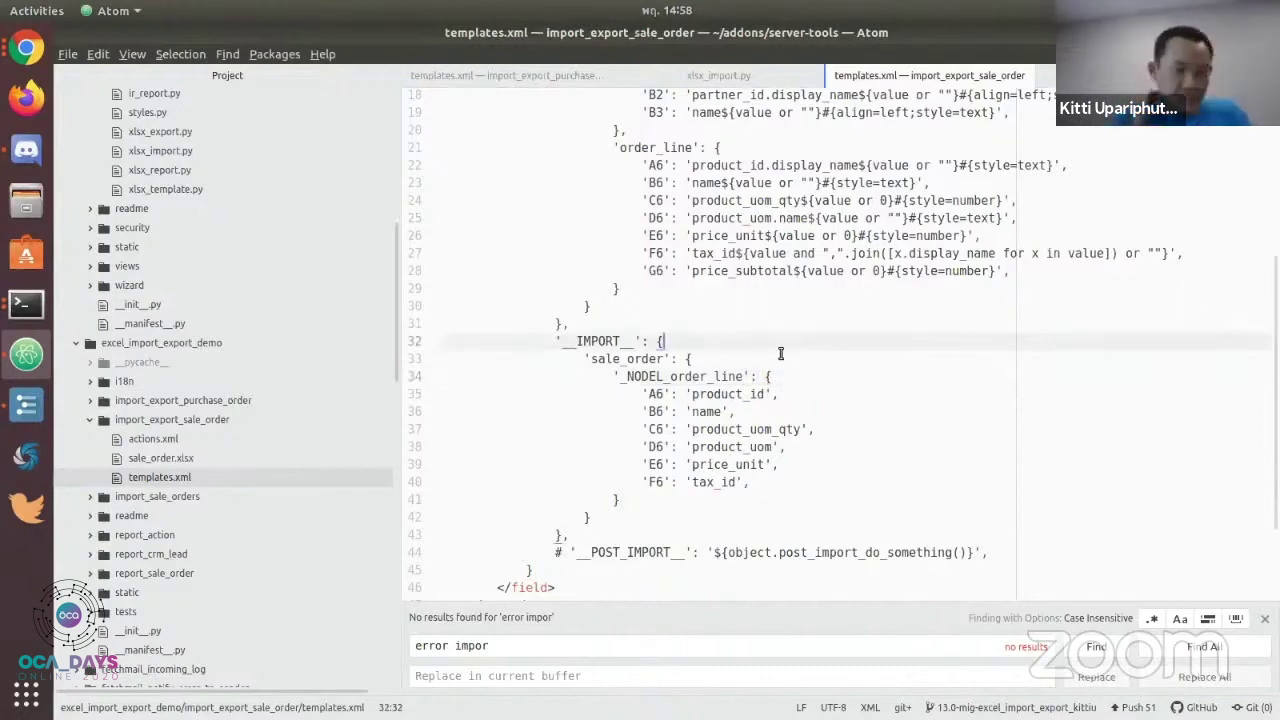
Switch to Odoo in Chrome and start a new XLSX template named Report with the description xx
key(alt+Tab)
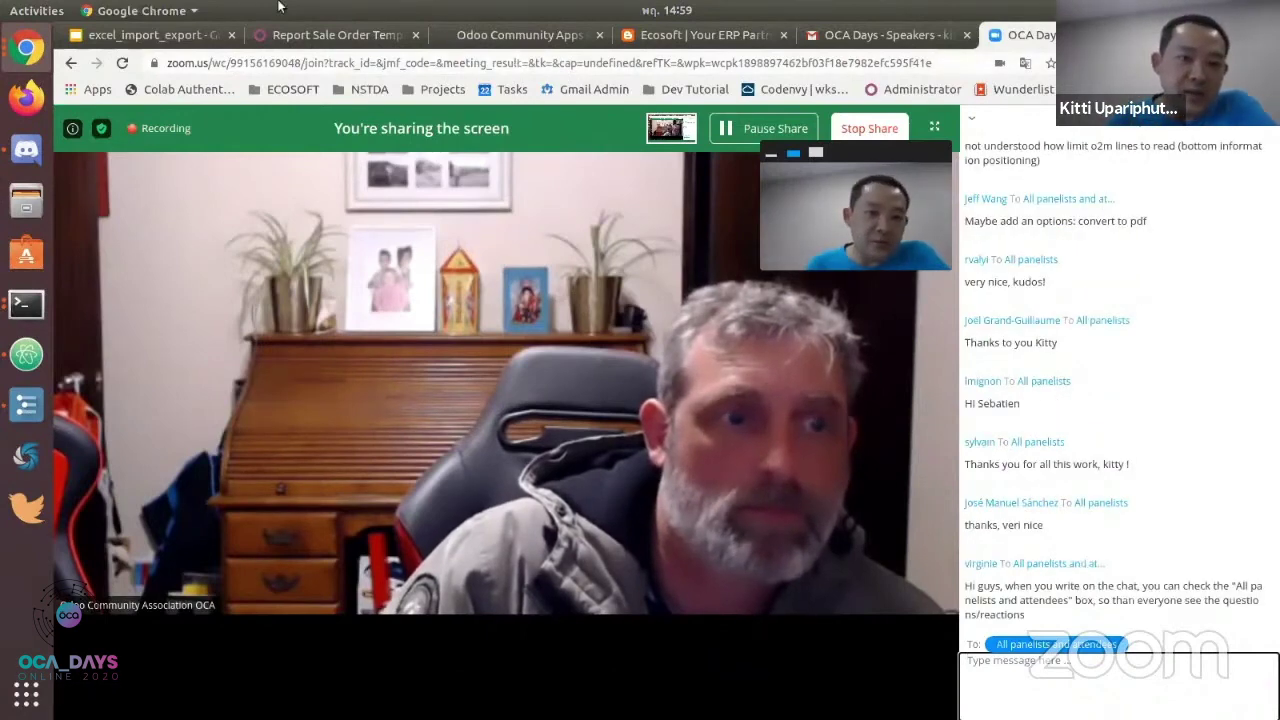
key(ctrl+2)
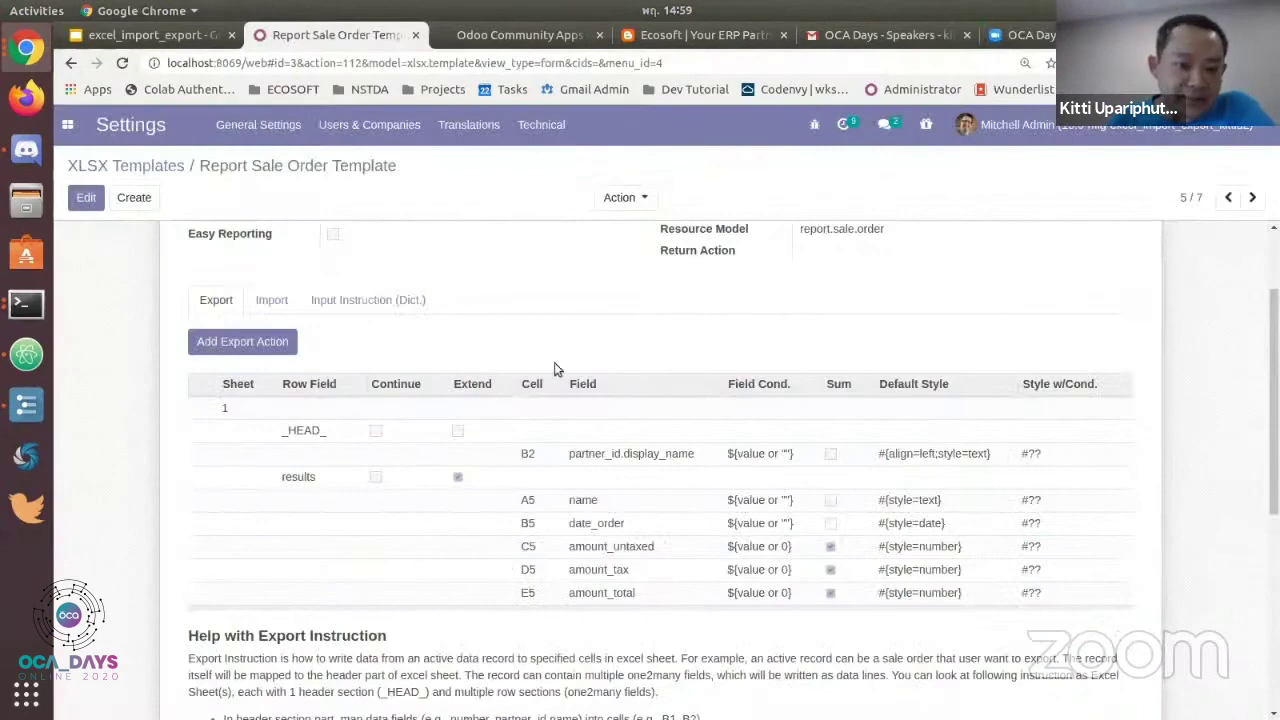
scroll(555, 369, up, 3)
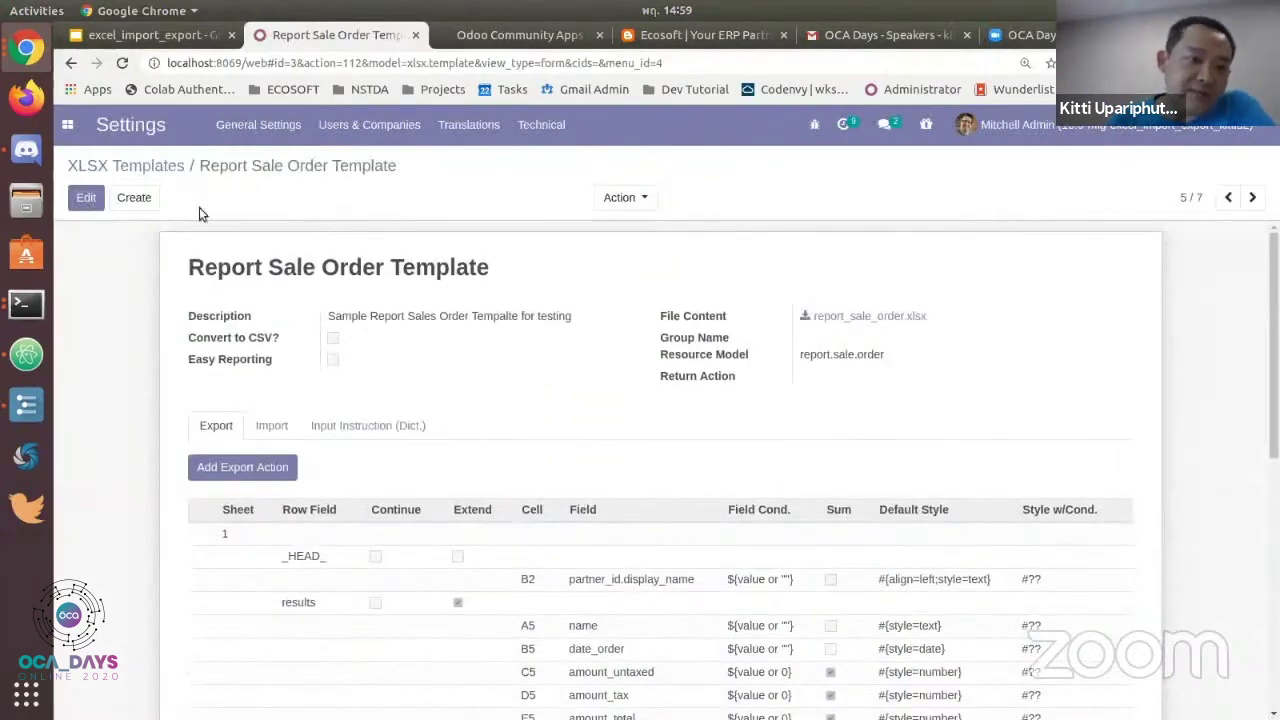
click(133, 198)
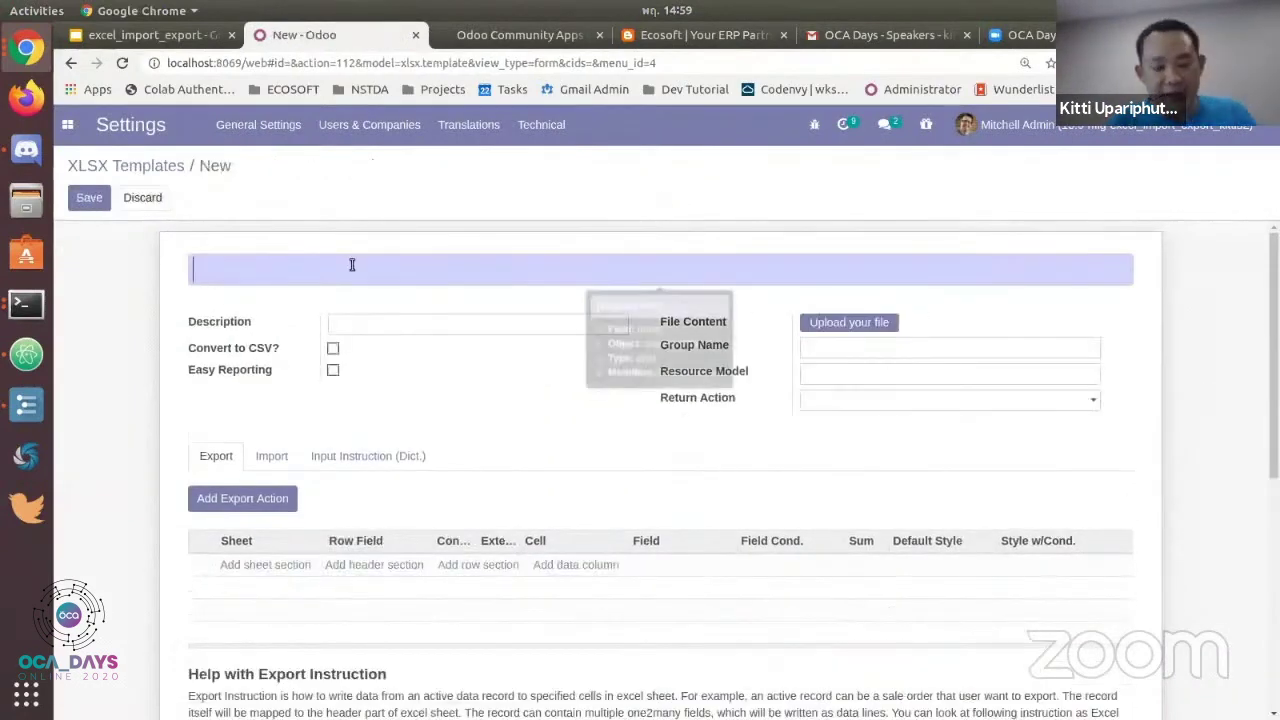
text(Report)
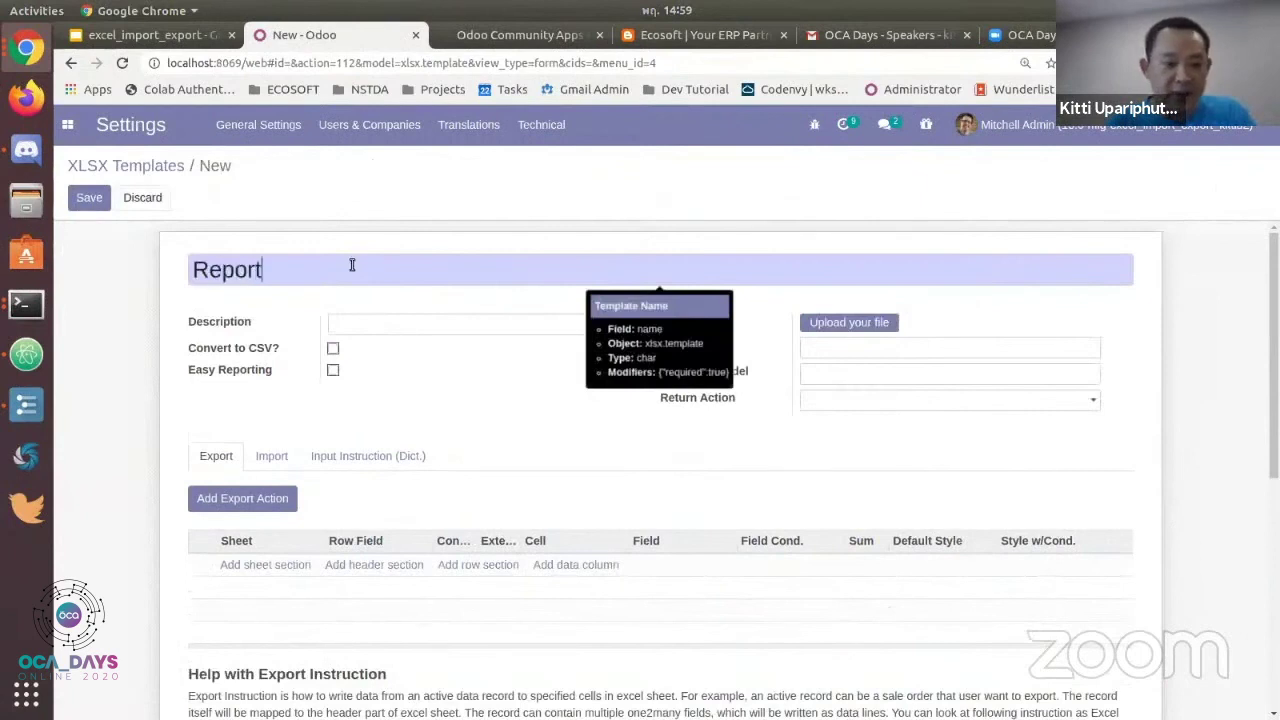
click(496, 319)
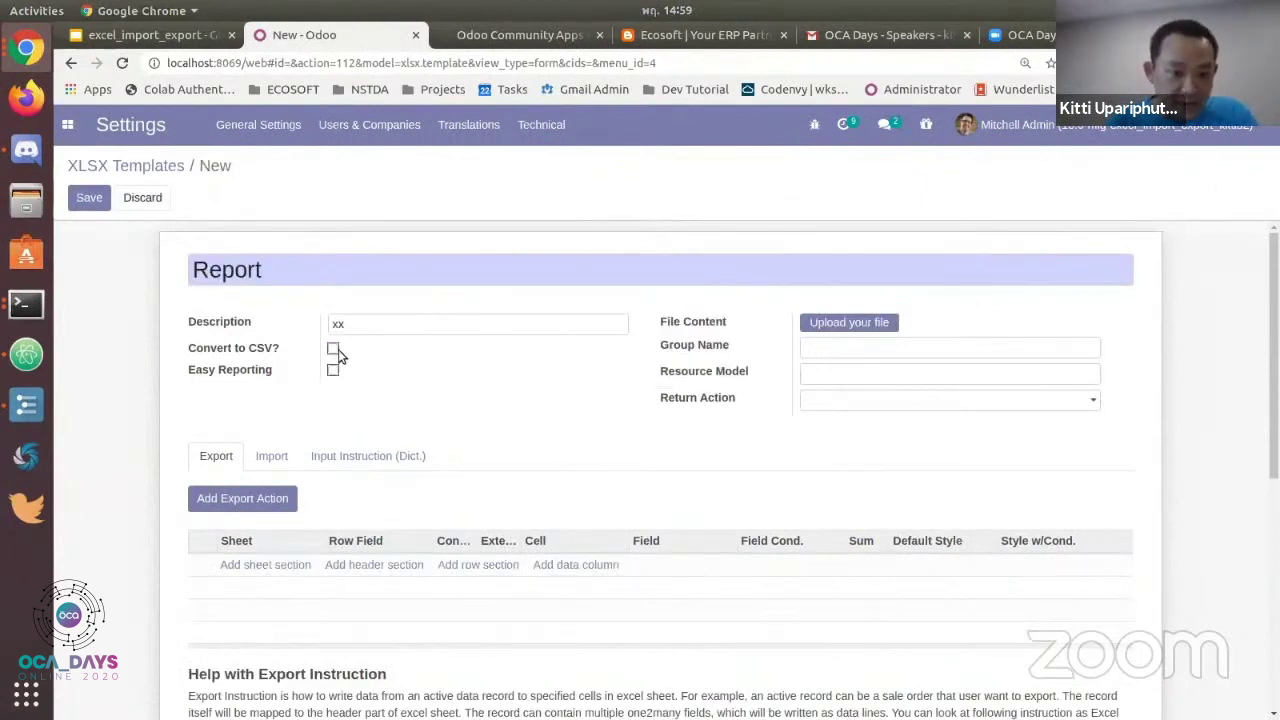
Enable Convert to CSV and Easy Reporting with Account Journal Report as the report model, and save the template
click(334, 349)
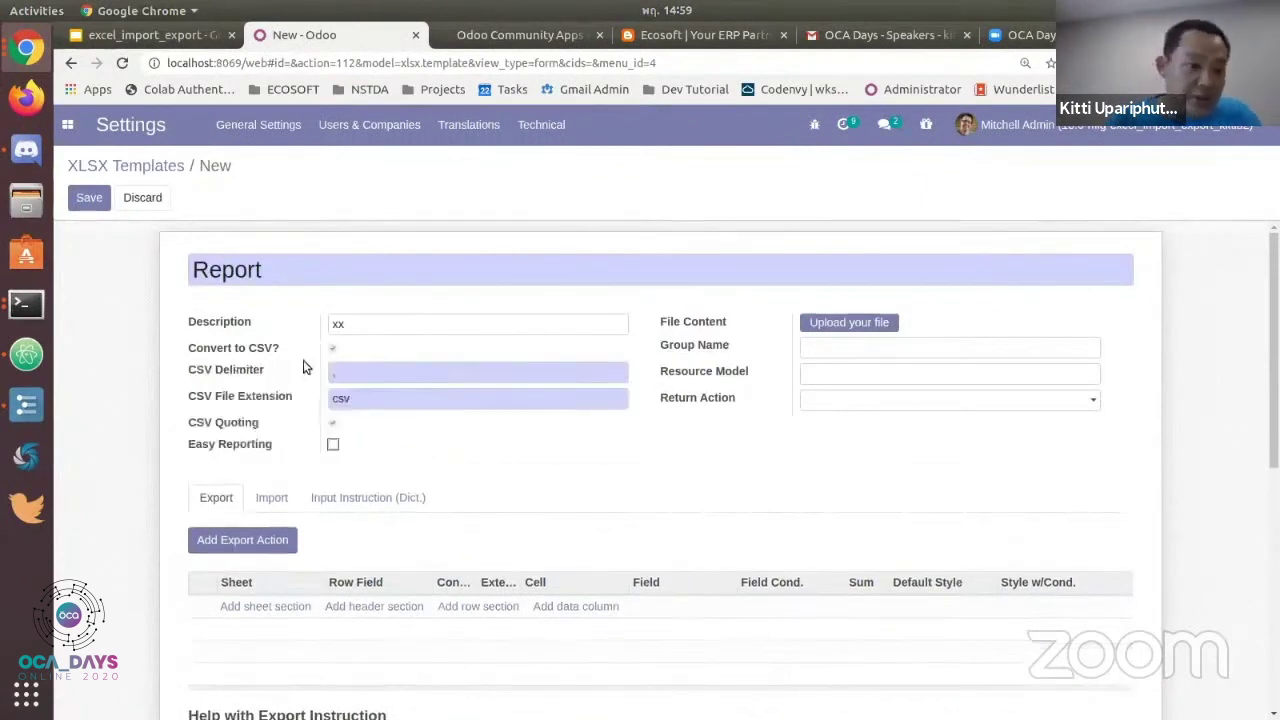
click(333, 446)
scroll(530, 446, down, 1)
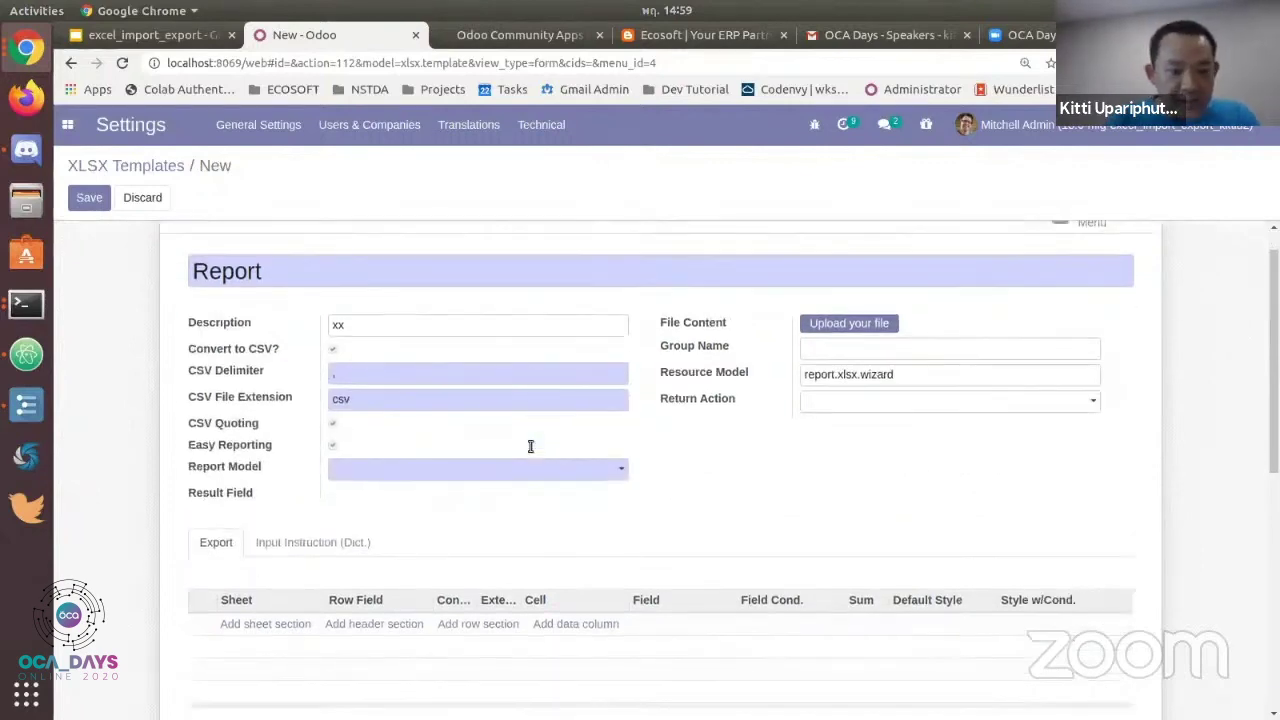
scroll(530, 446, down, 2)
click(597, 403)
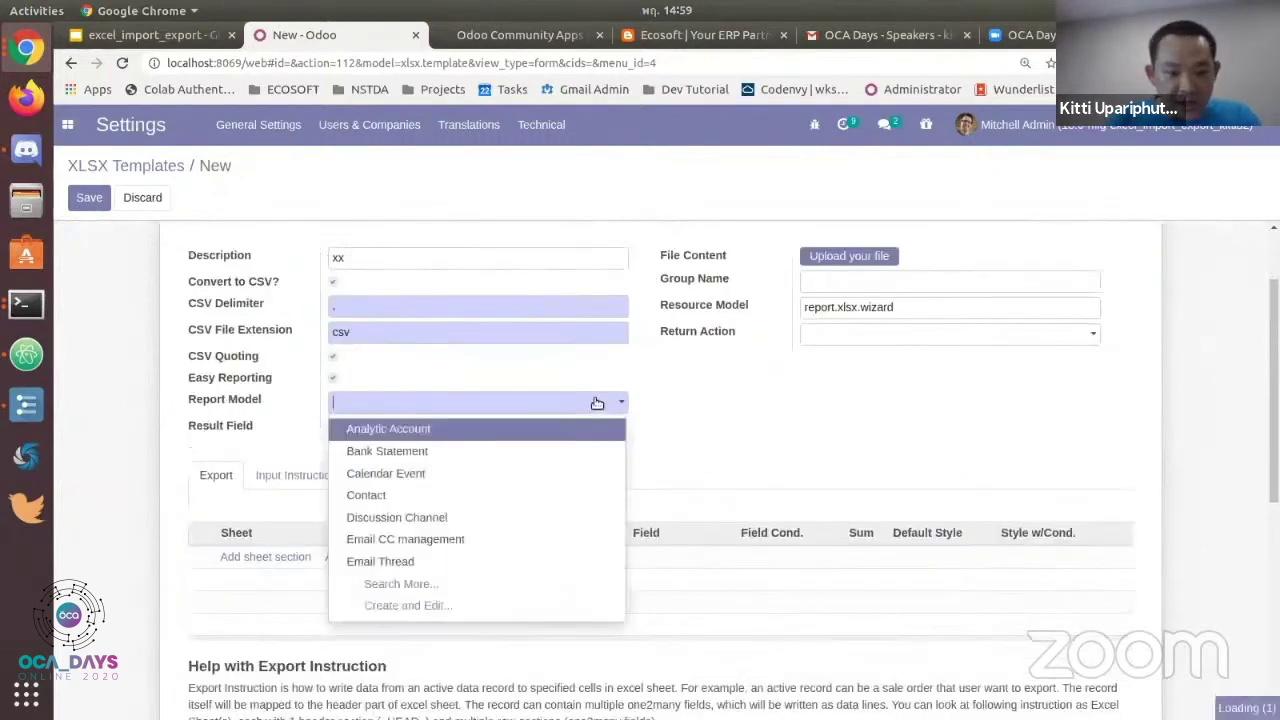
click(460, 403)
text(r)
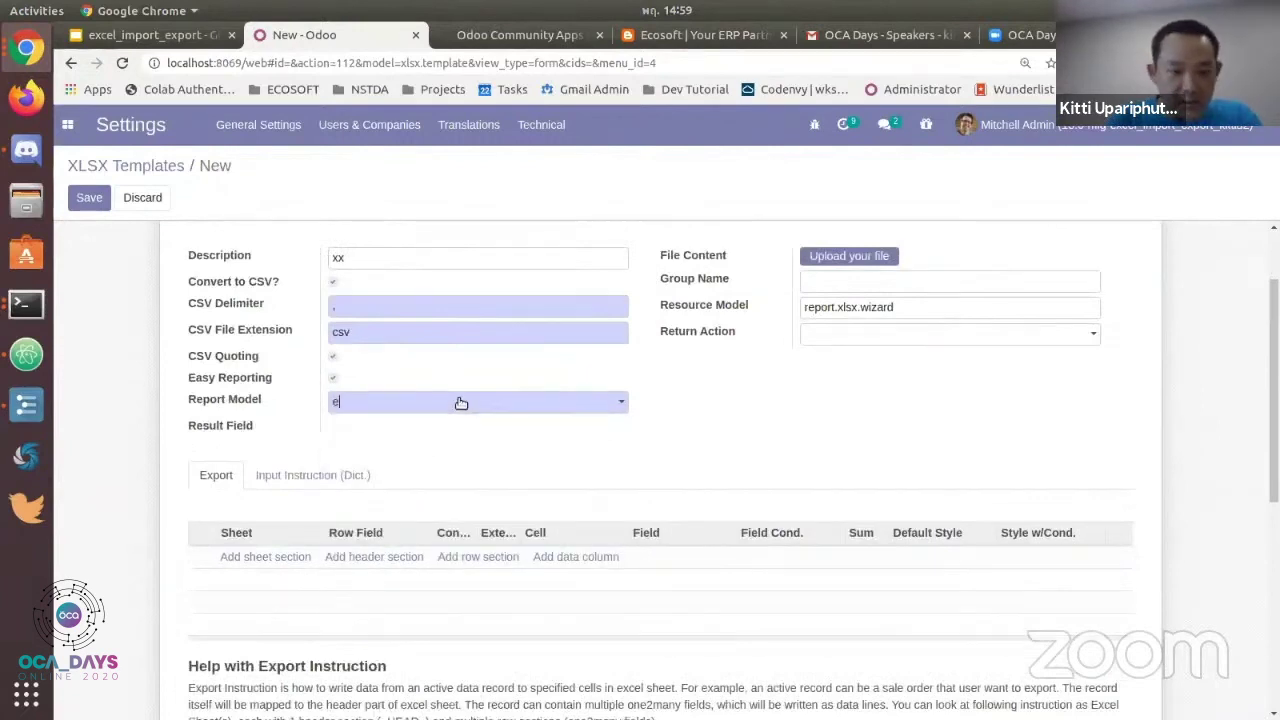
text(eport)
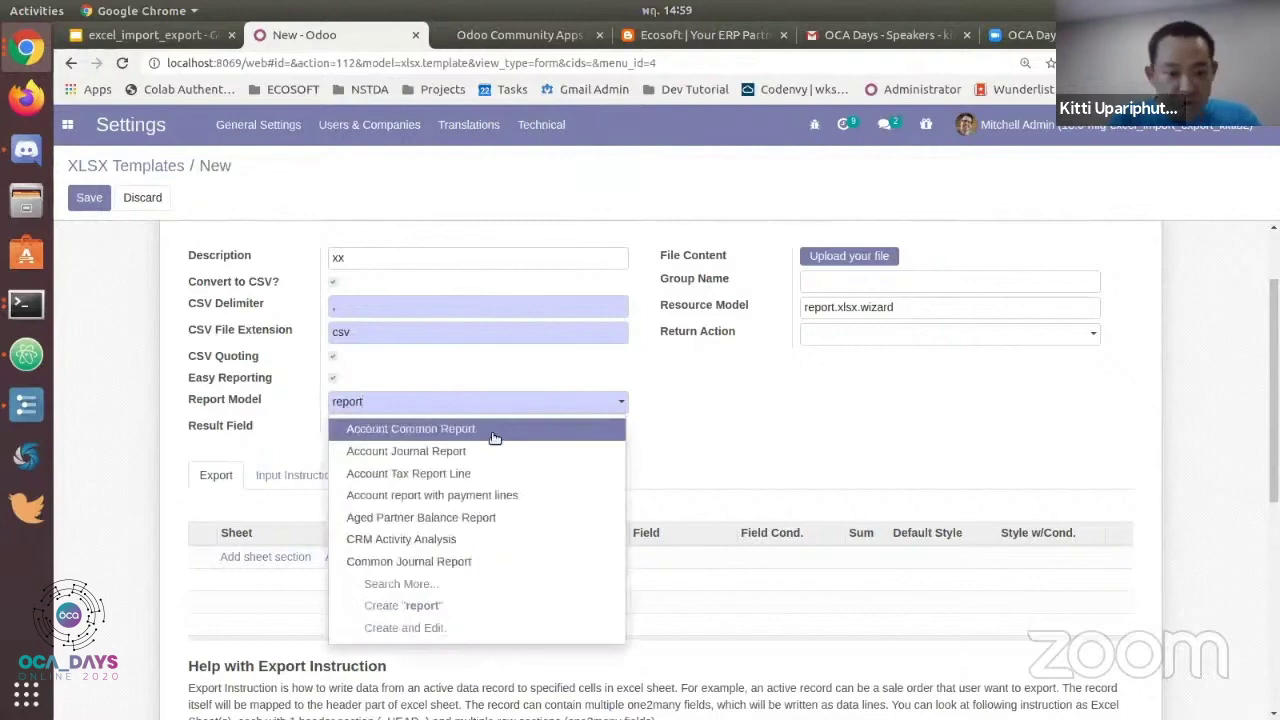
click(436, 453)
scroll(679, 452, up, 2)
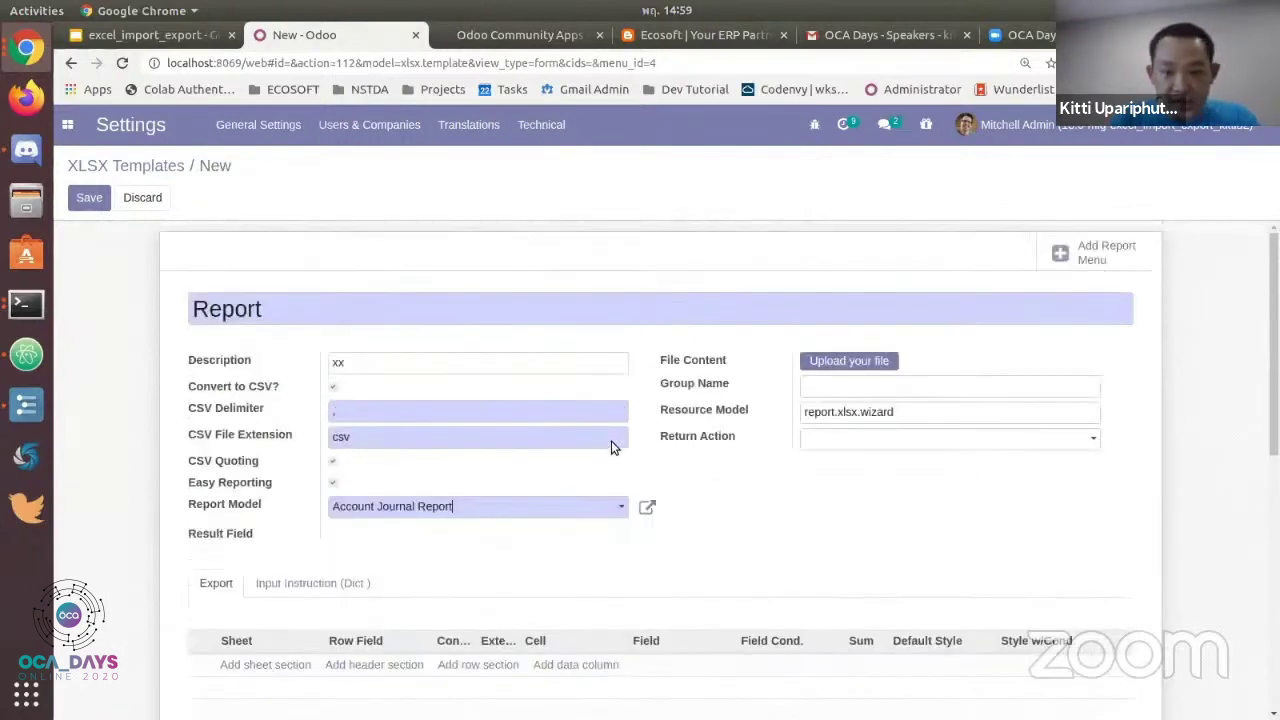
click(84, 198)
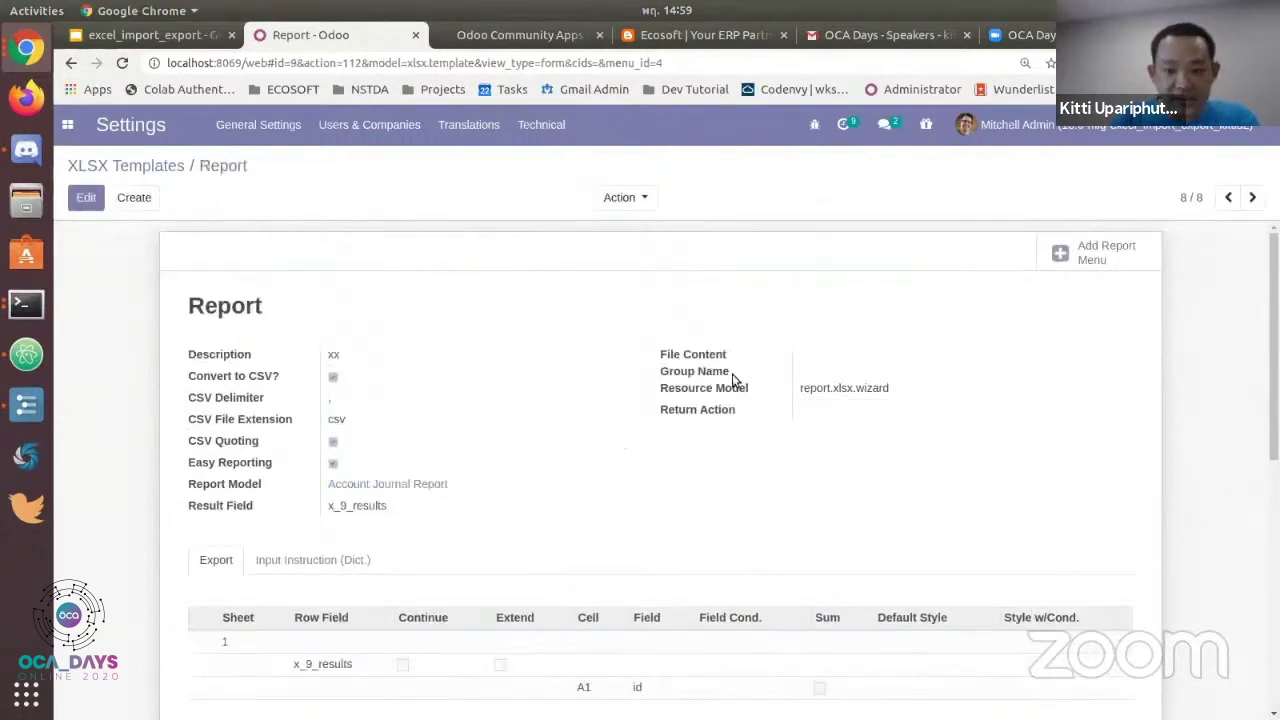
Edit the Report template and upload P00007 (16).xlsx from Downloads as its file content
click(88, 198)
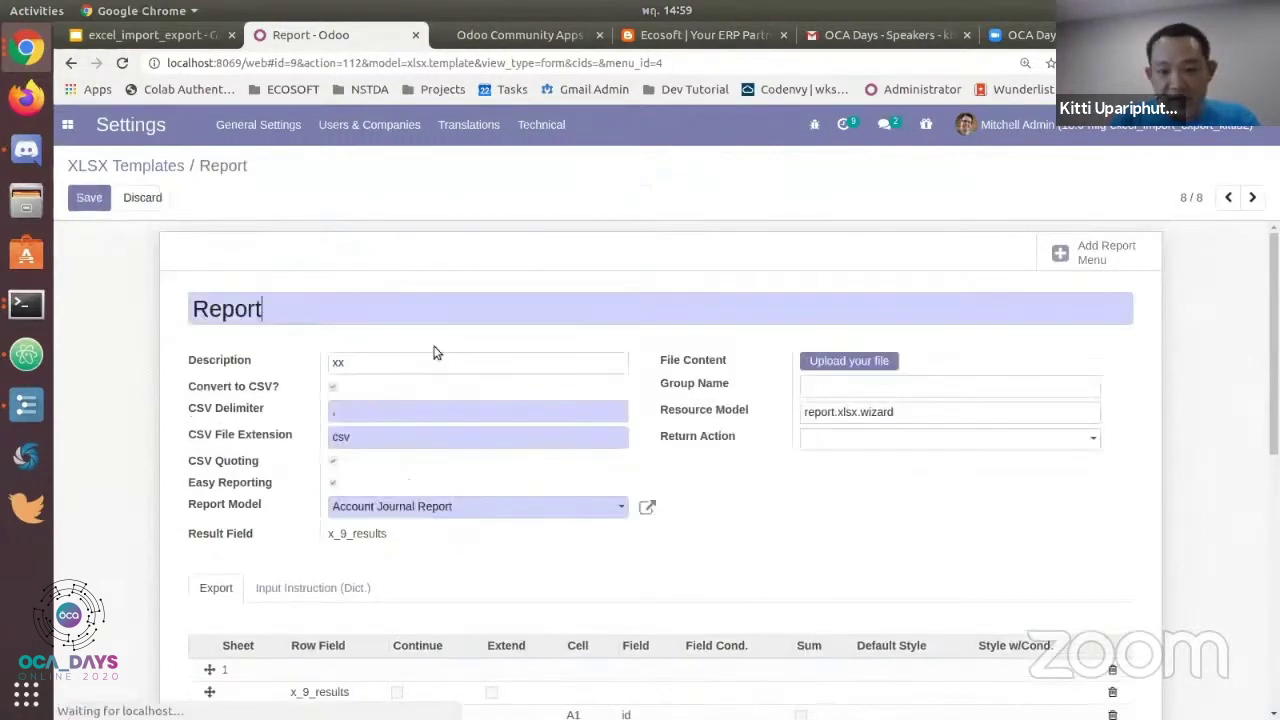
click(874, 361)
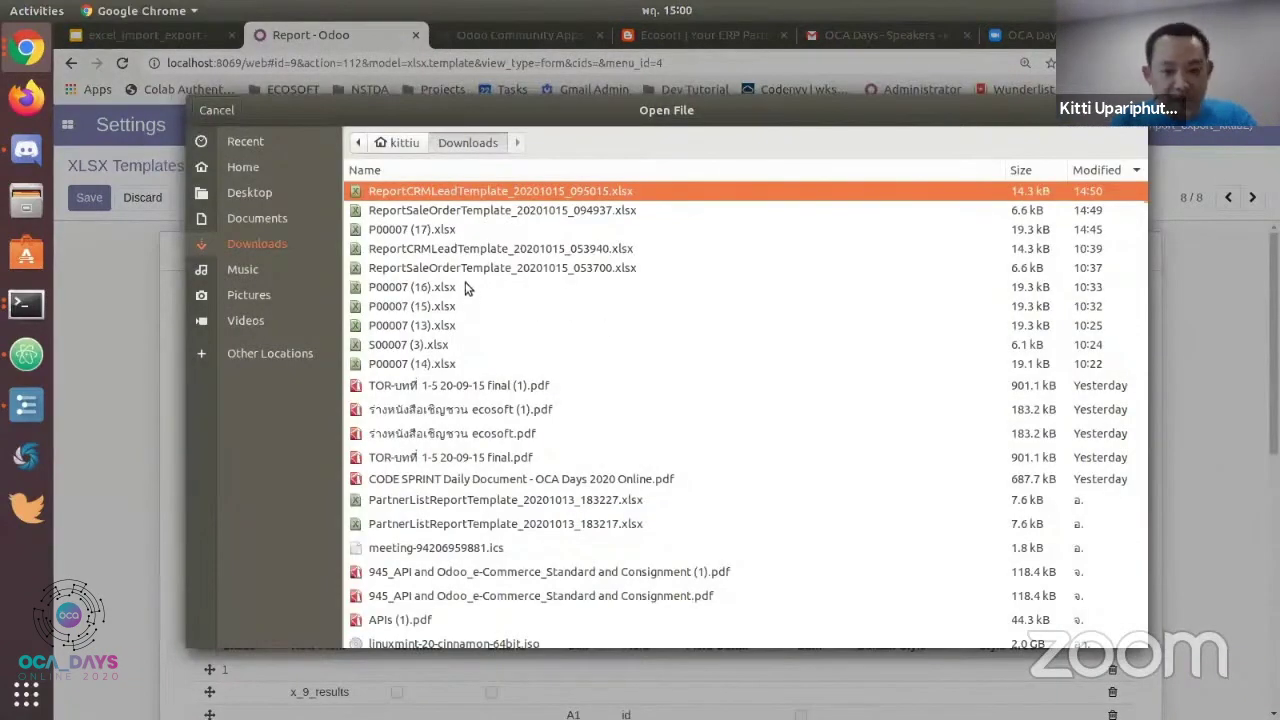
click(590, 286)
double_click(590, 286)
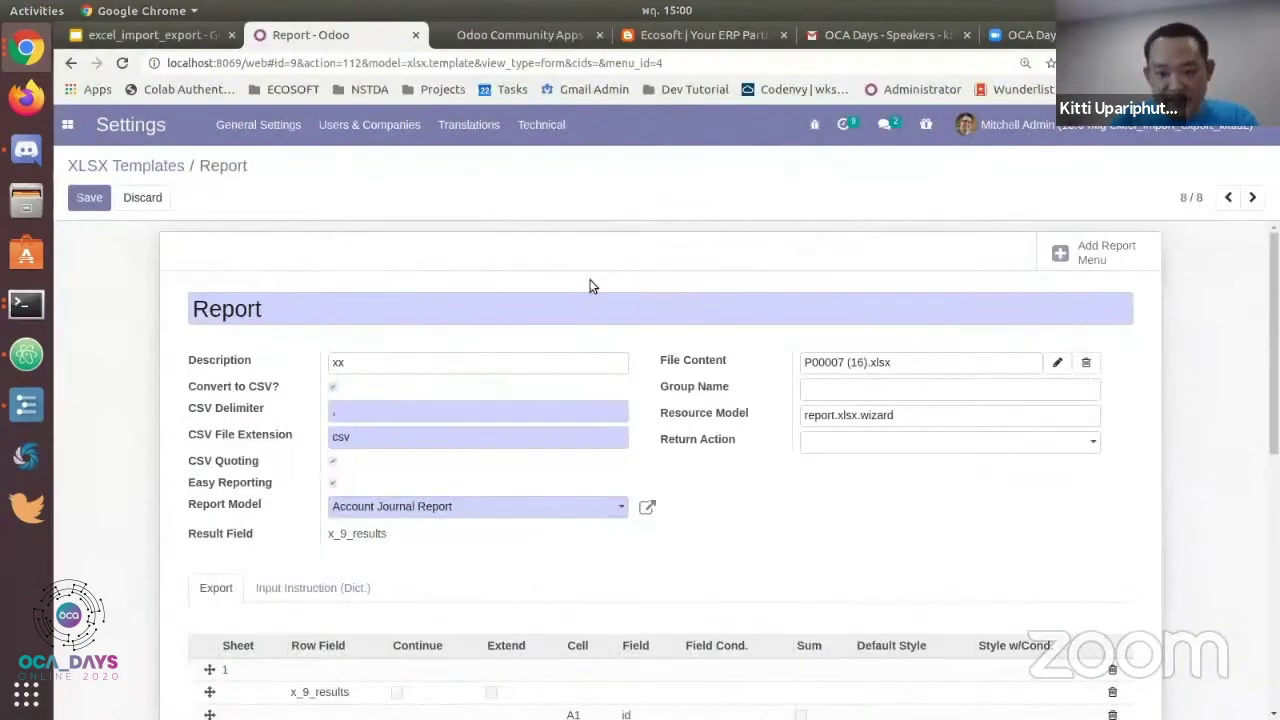
Add export data columns for name in cell B2 and amount in cell C2 under x_9_results, and save the template
scroll(700, 400, down, 3)
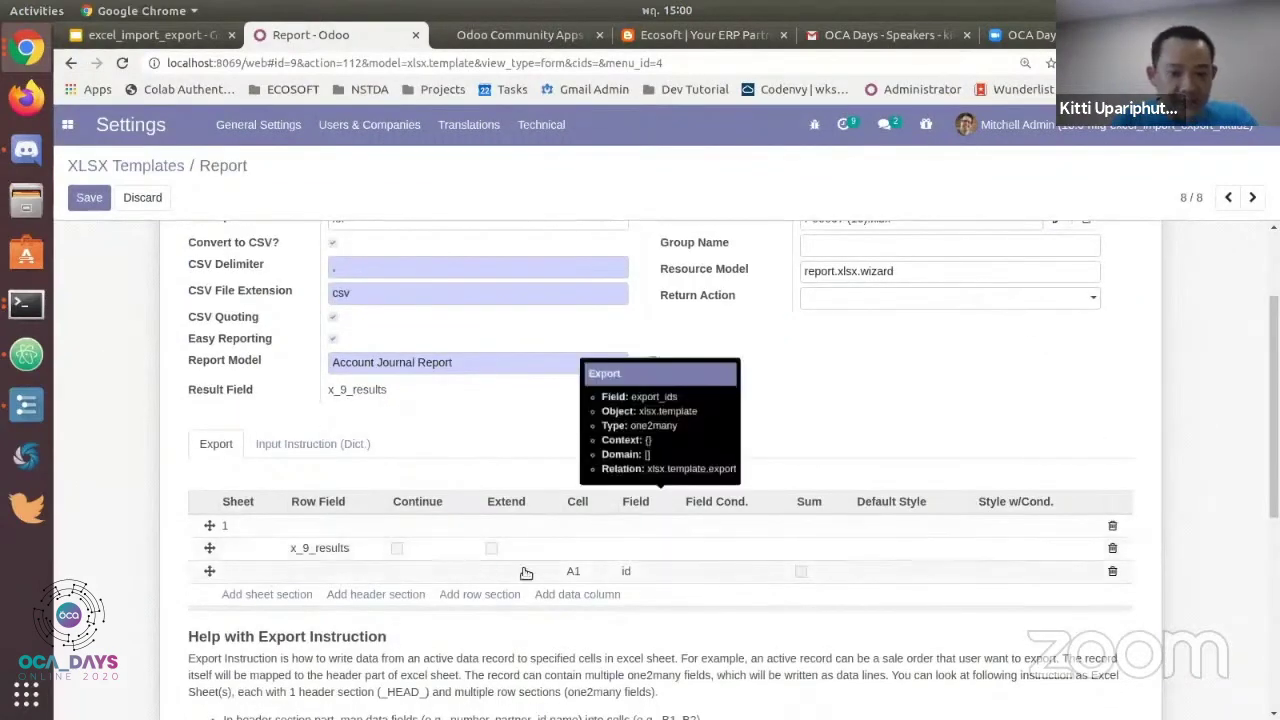
scroll(524, 572, down, 1)
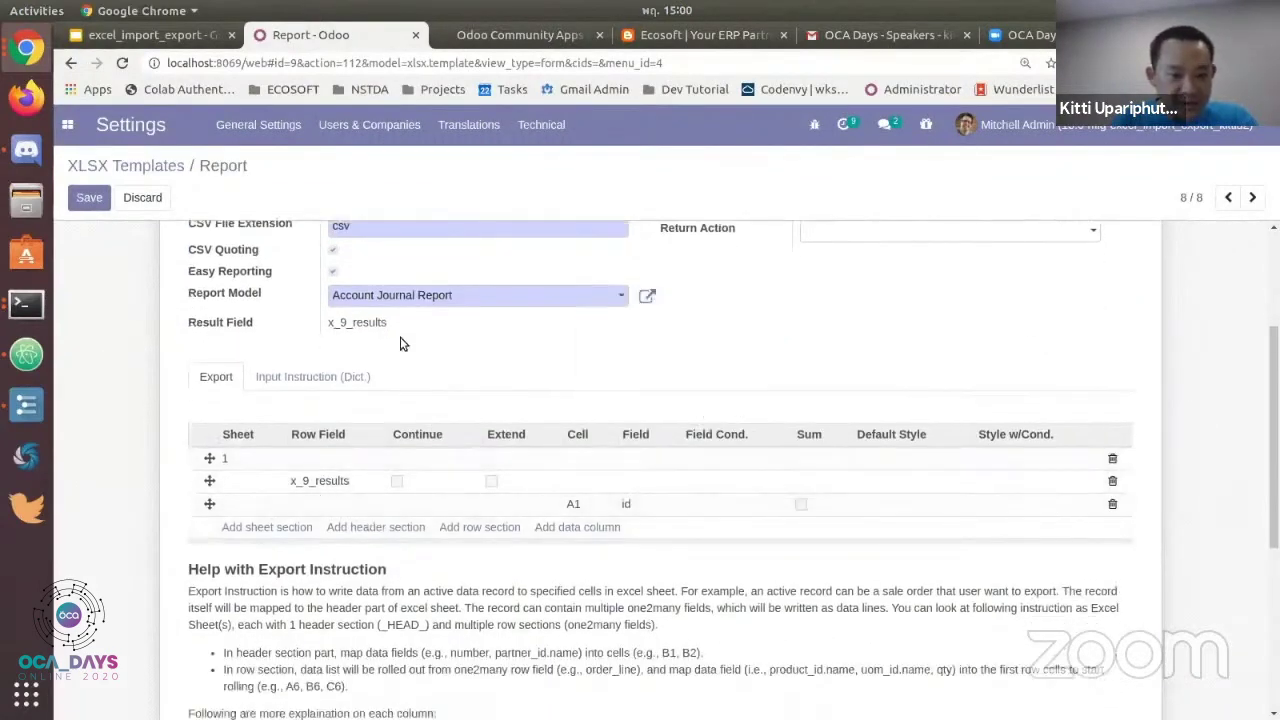
drag(333, 322, 410, 347)
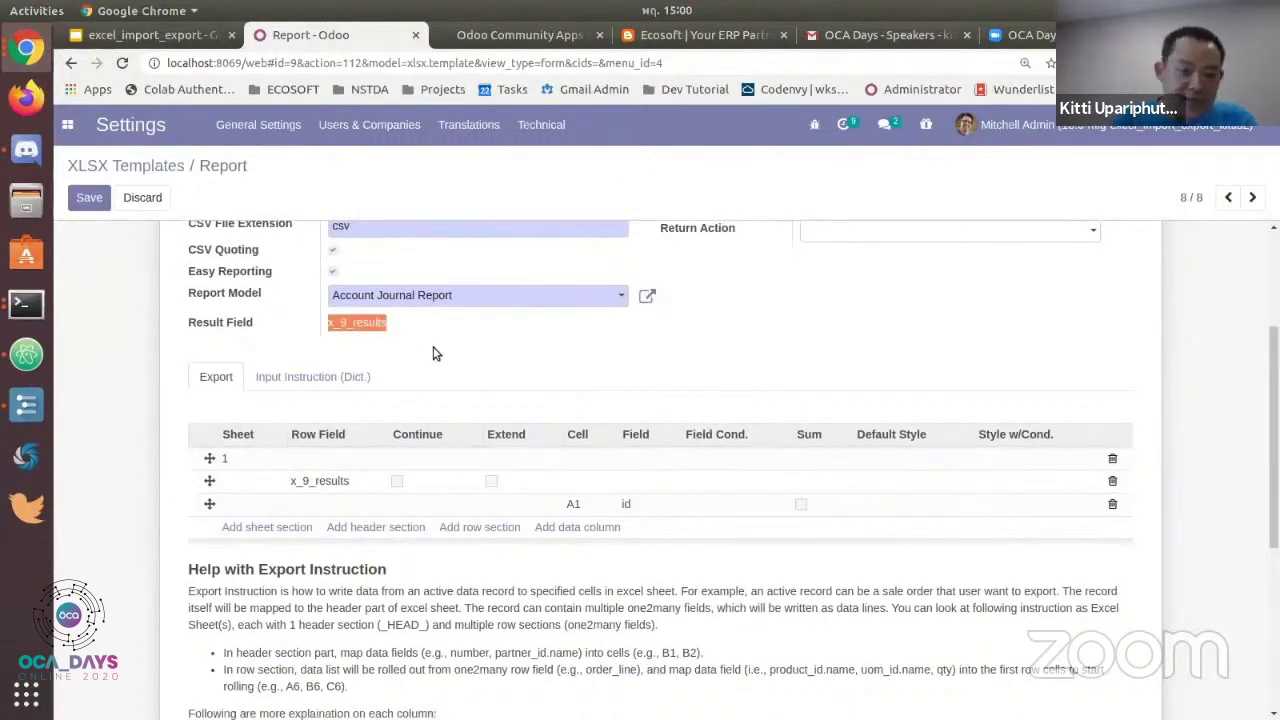
click(565, 527)
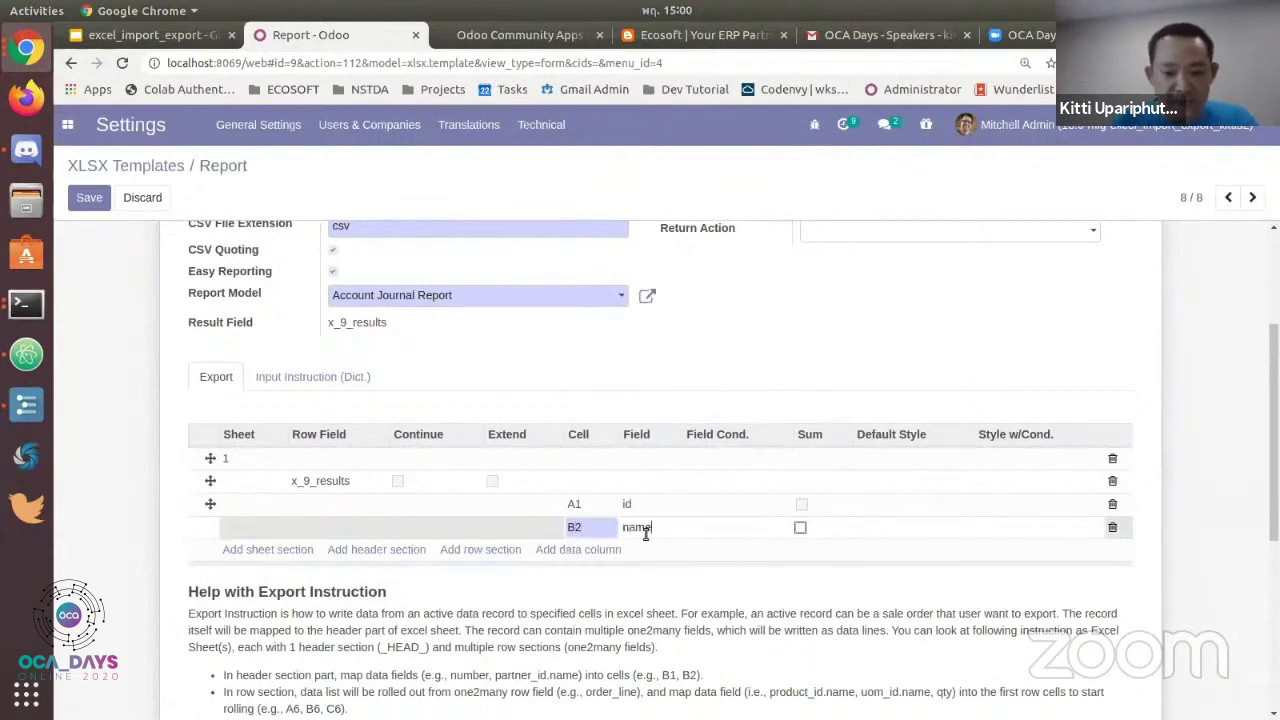
click(596, 549)
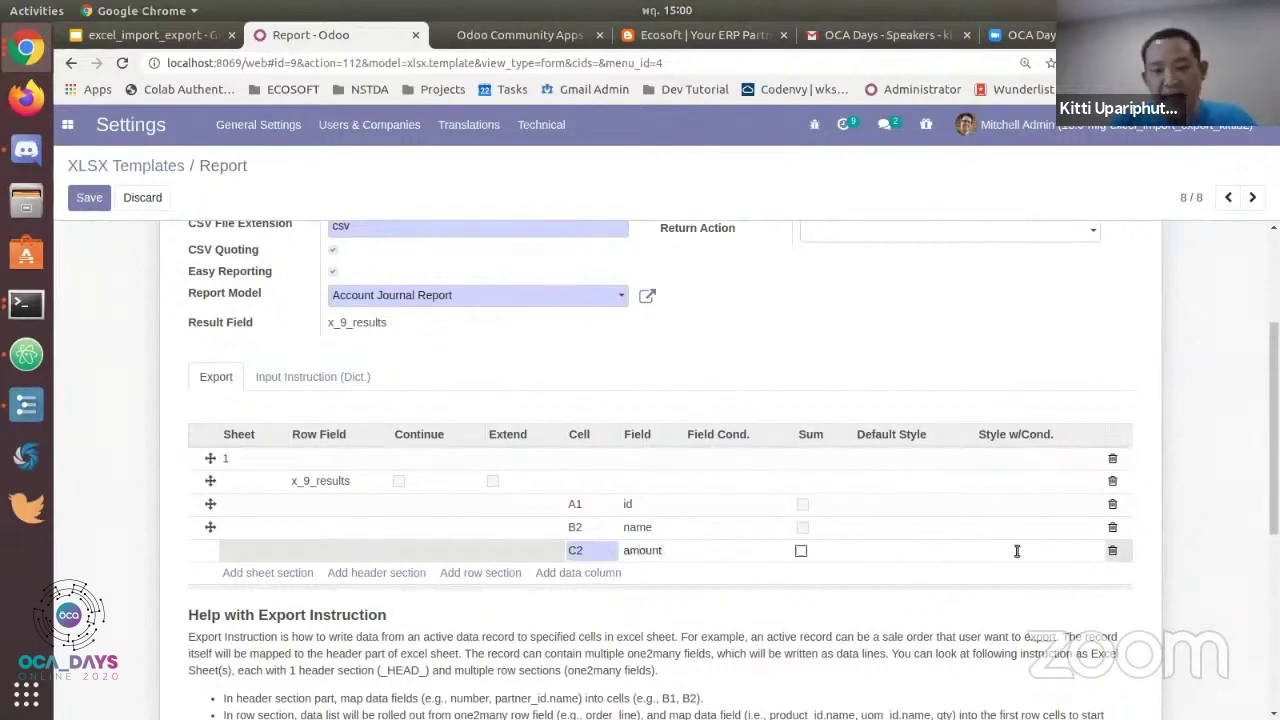
scroll(1016, 551, up, 4)
click(110, 197)
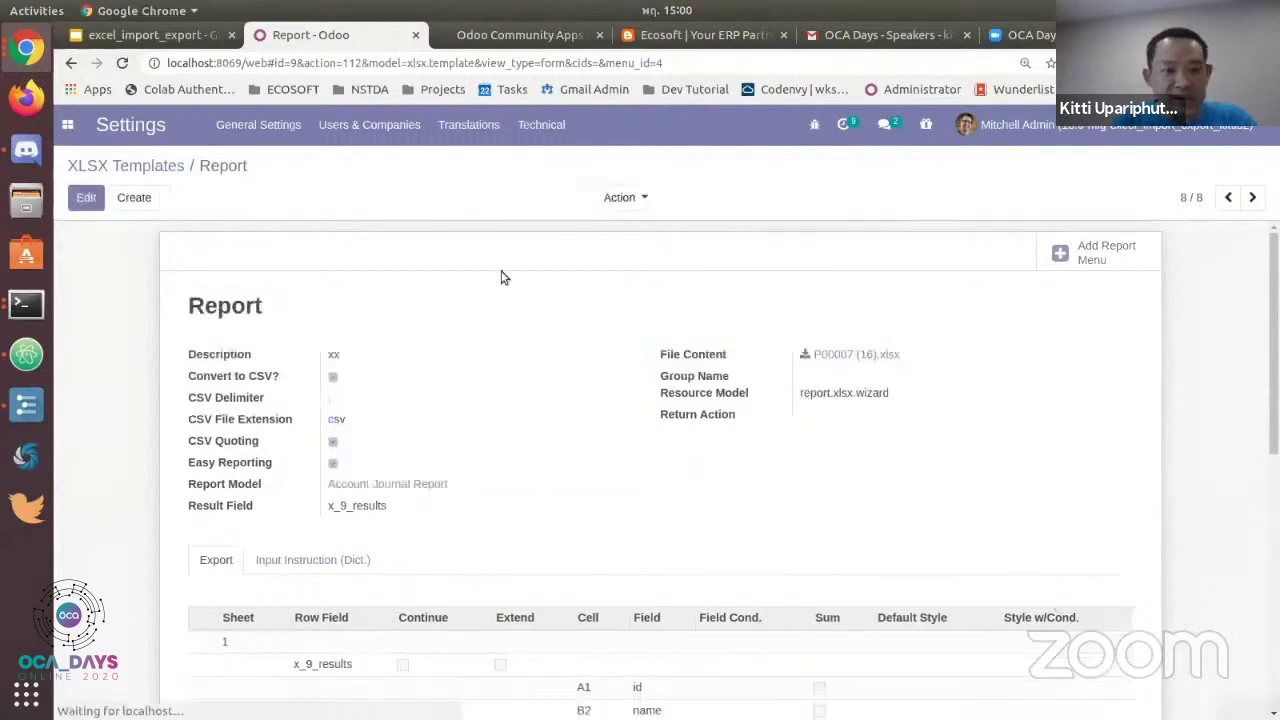
Add a report menu for the template, reload the page and show the list of apps
click(1078, 256)
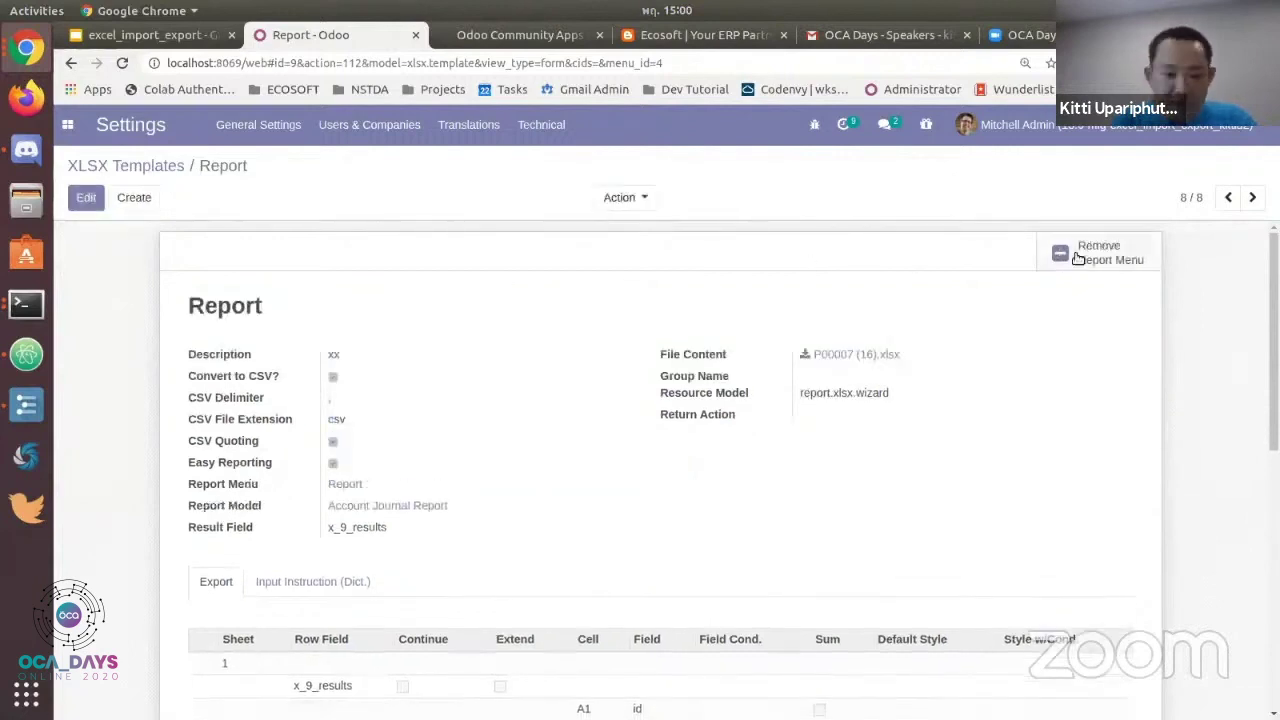
click(122, 63)
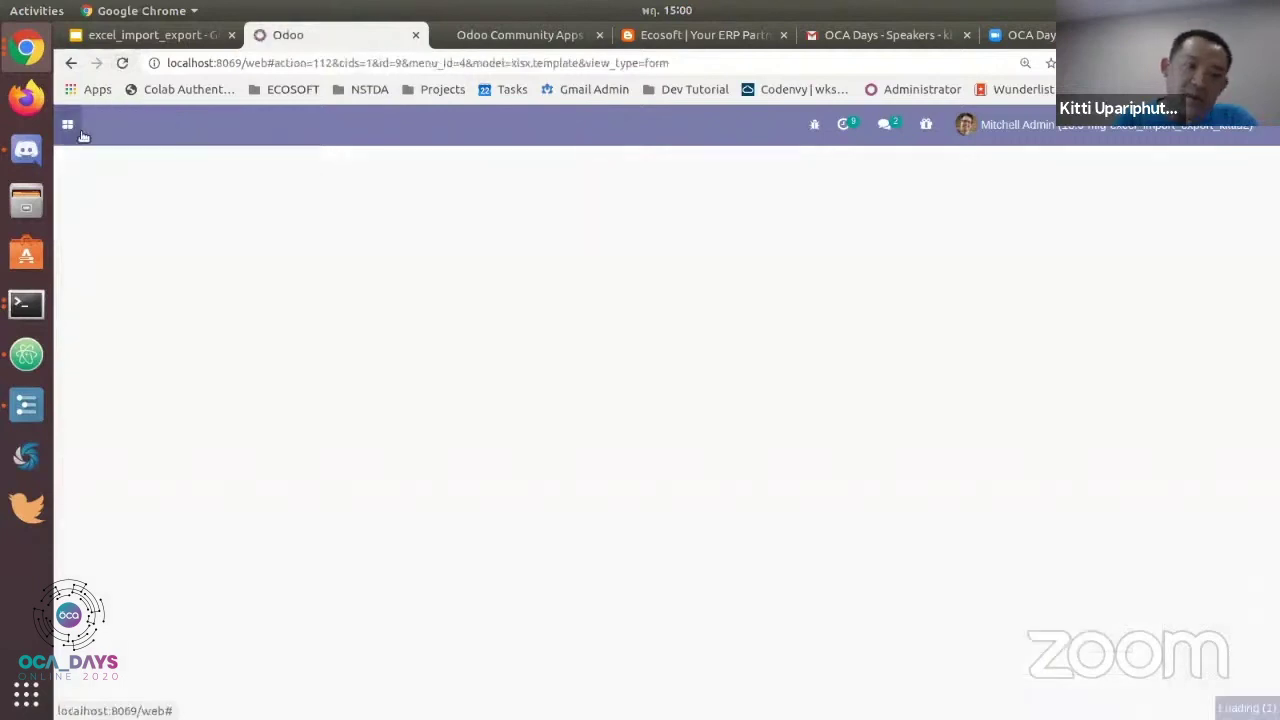
click(69, 126)
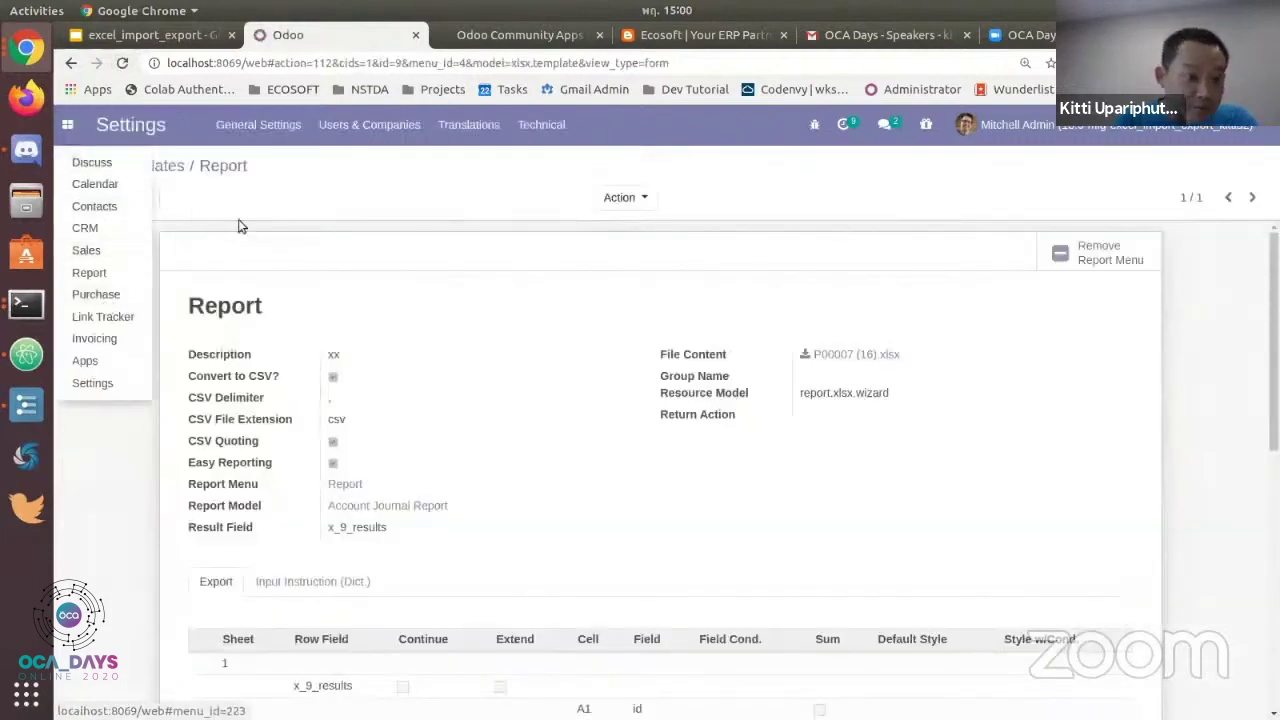
Open the Report wizard, try to execute it for all records, and close the dialogs
click(89, 273)
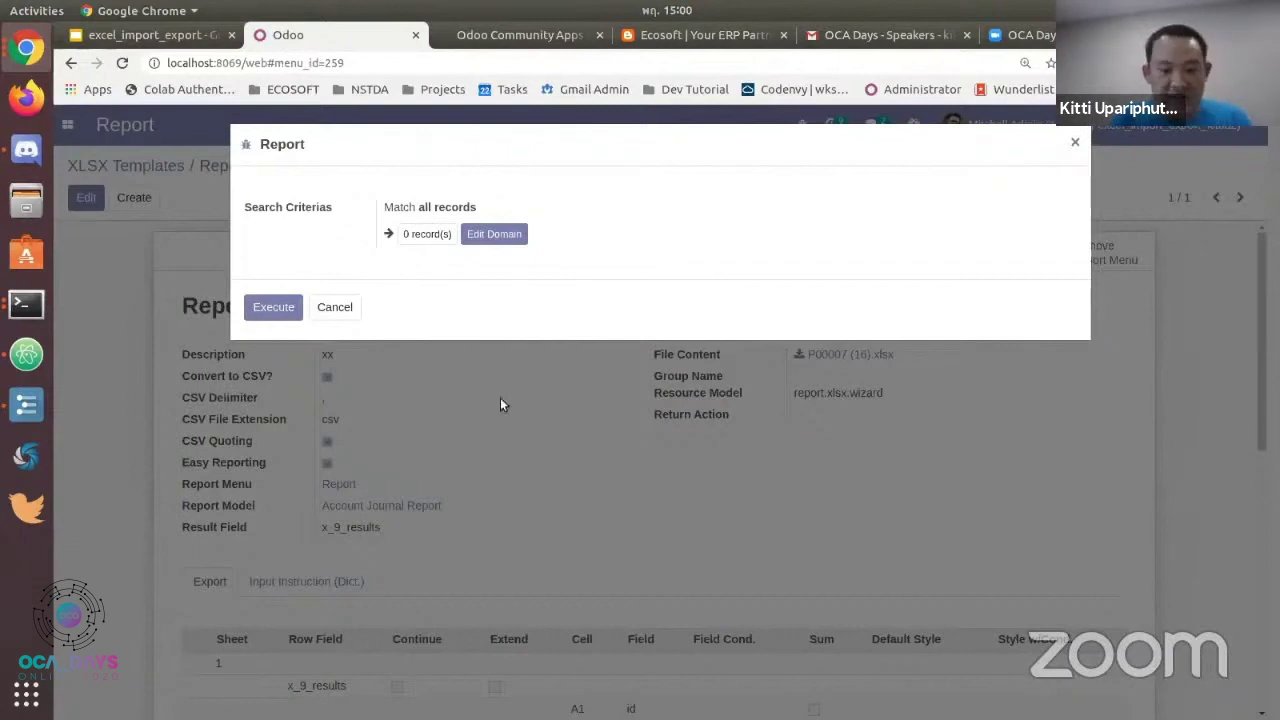
click(282, 310)
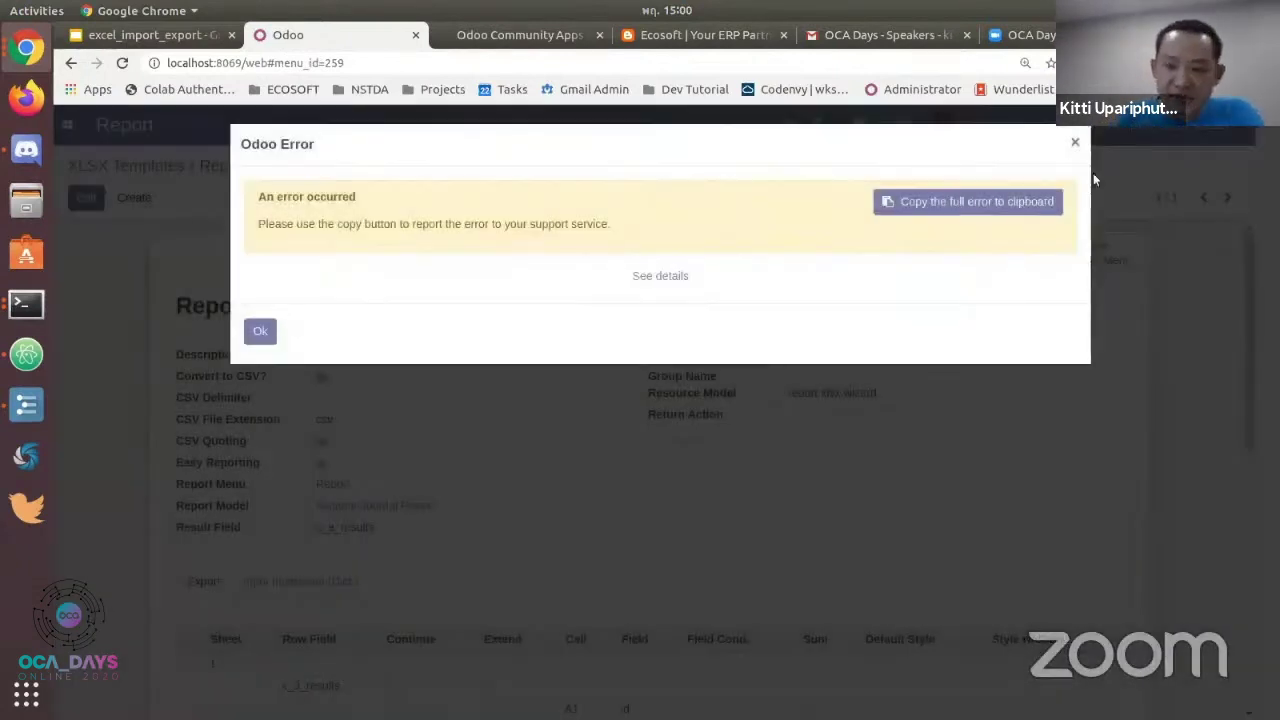
click(1075, 142)
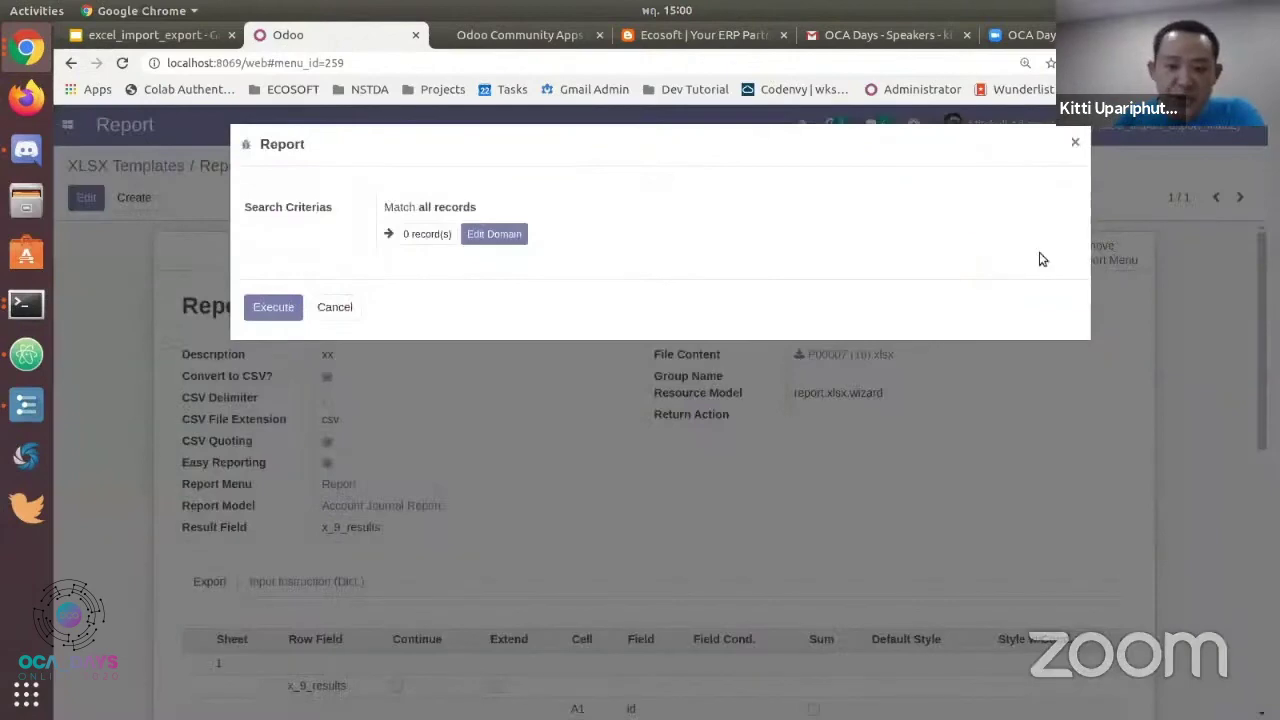
click(1075, 143)
Review the template's export instructions and open the default style of the A1 id column for editing
scroll(943, 366, down, 3)
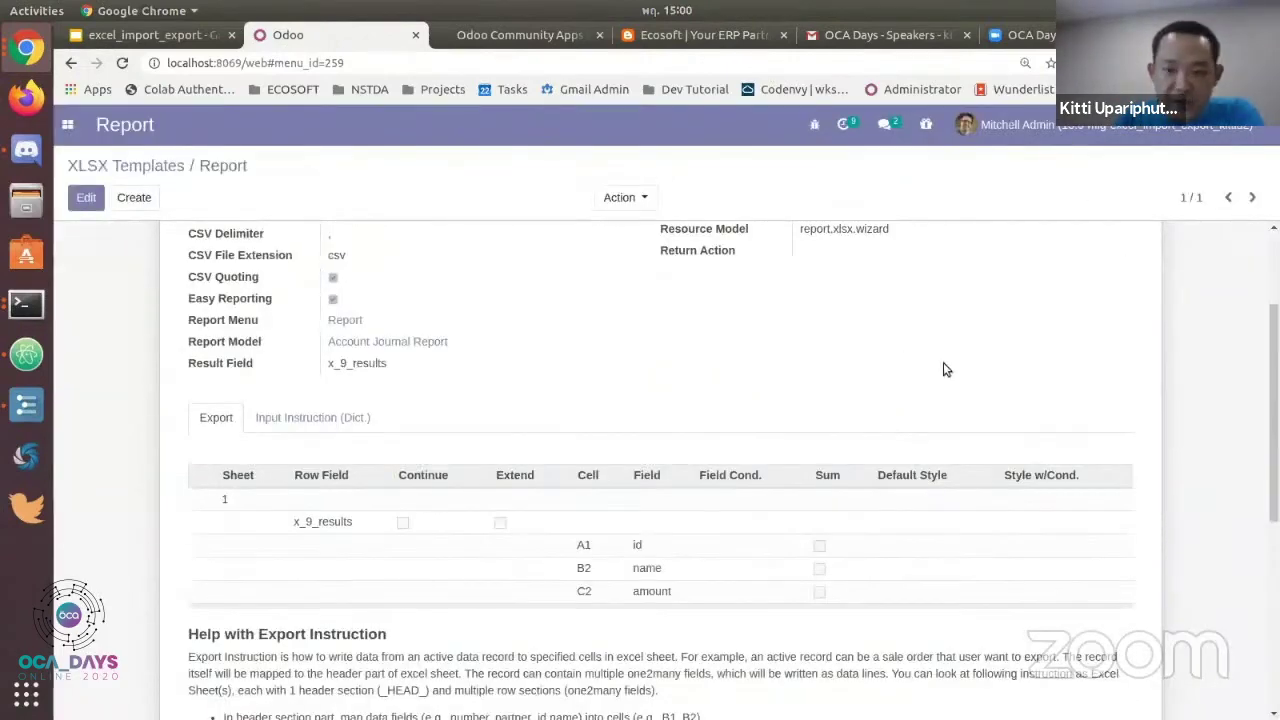
scroll(943, 369, down, 2)
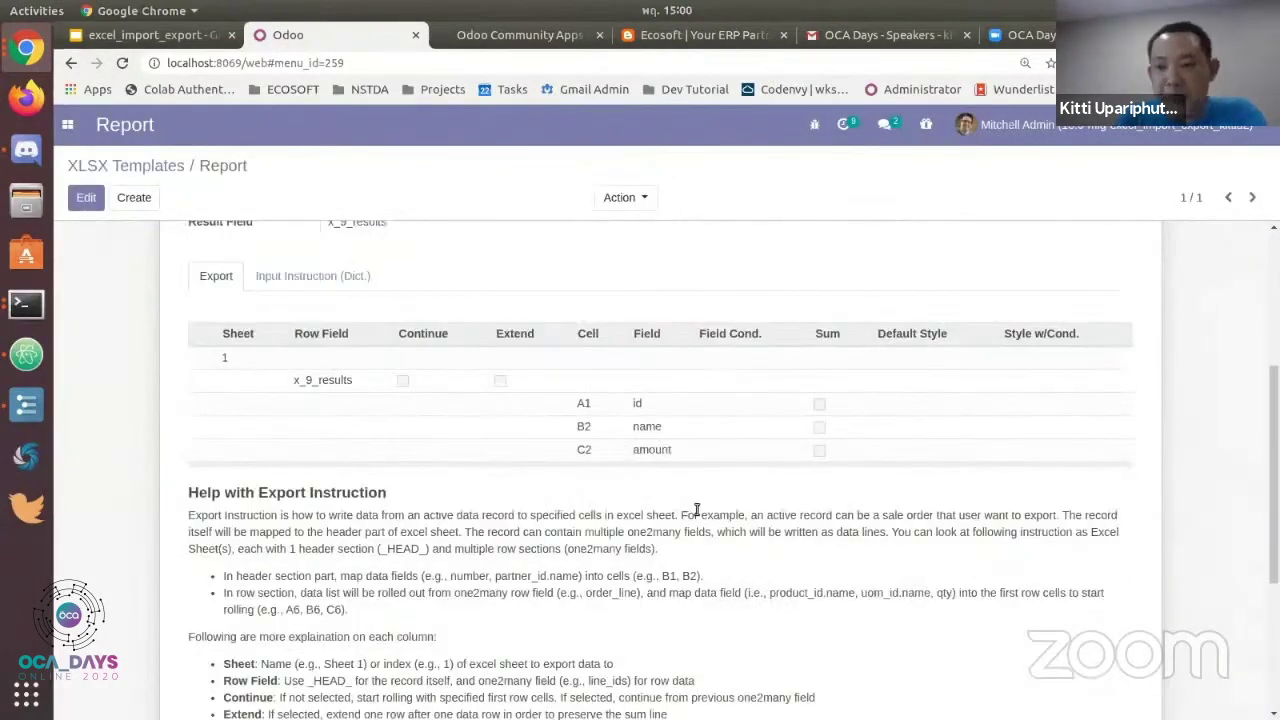
scroll(697, 510, up, 1)
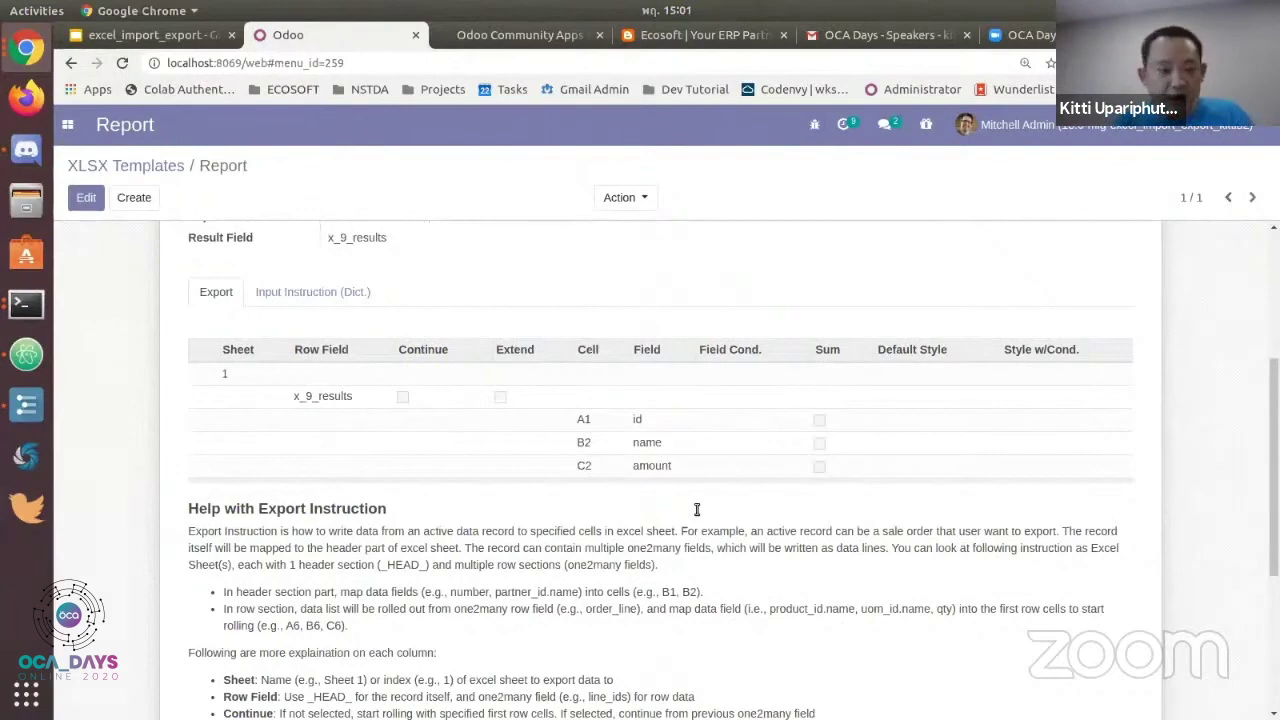
click(86, 199)
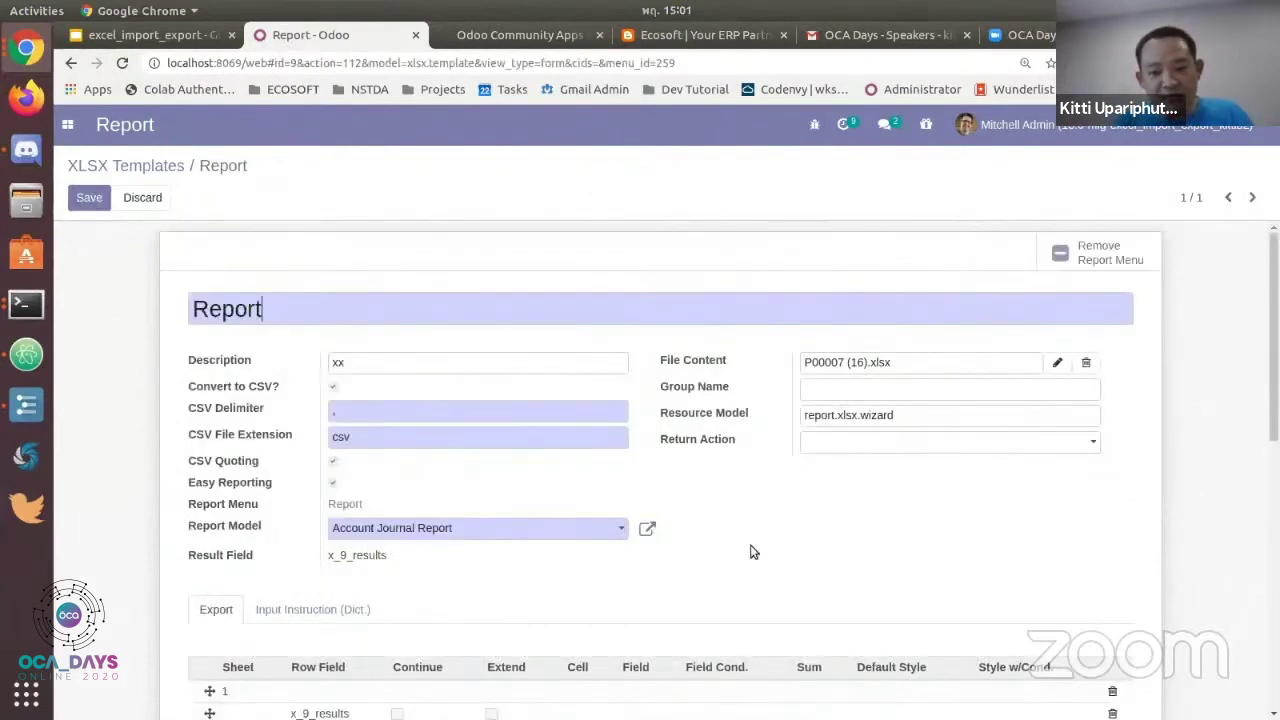
scroll(752, 548, down, 4)
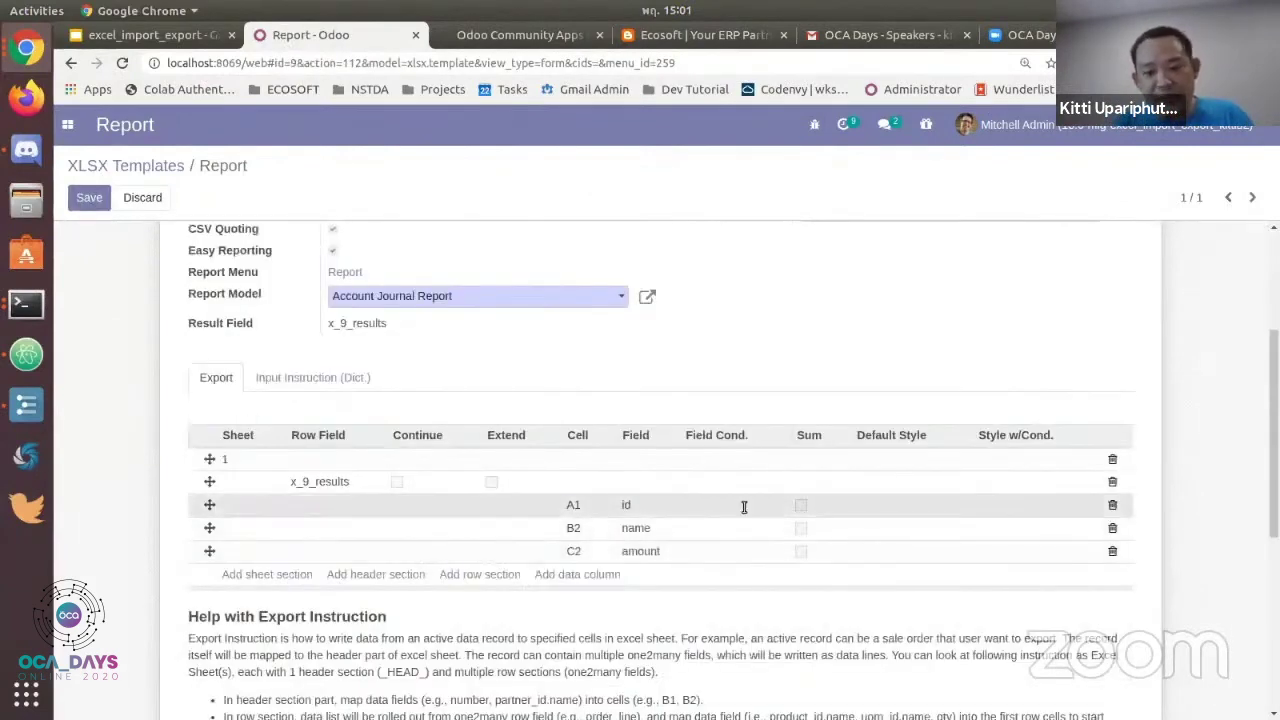
click(743, 509)
click(934, 512)
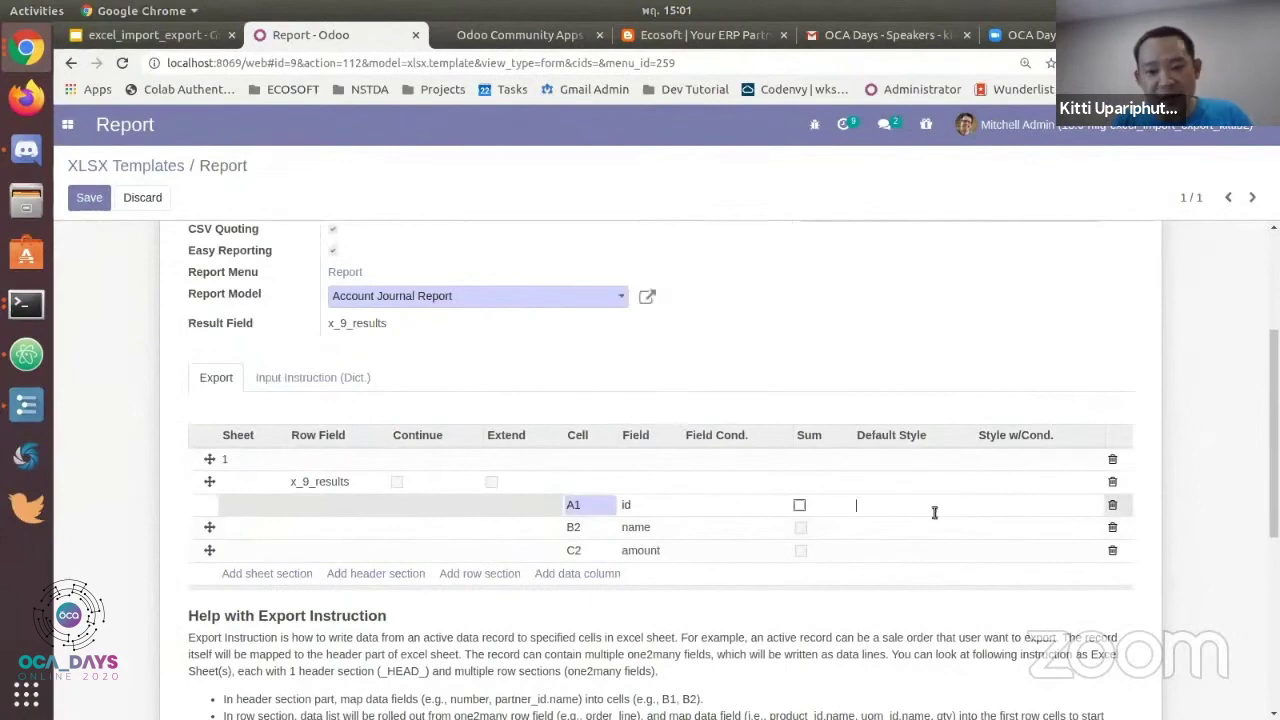
Switch to the Zoom meeting and check the group chat for new messages
click(1030, 35)
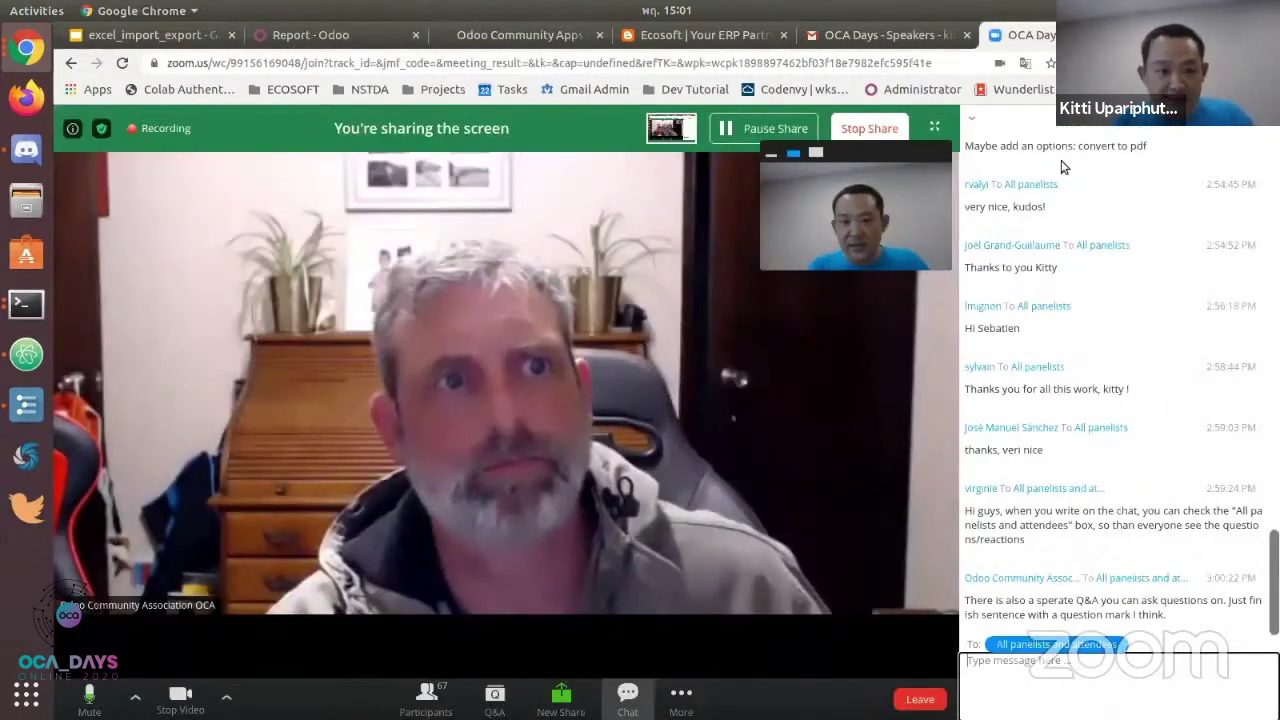